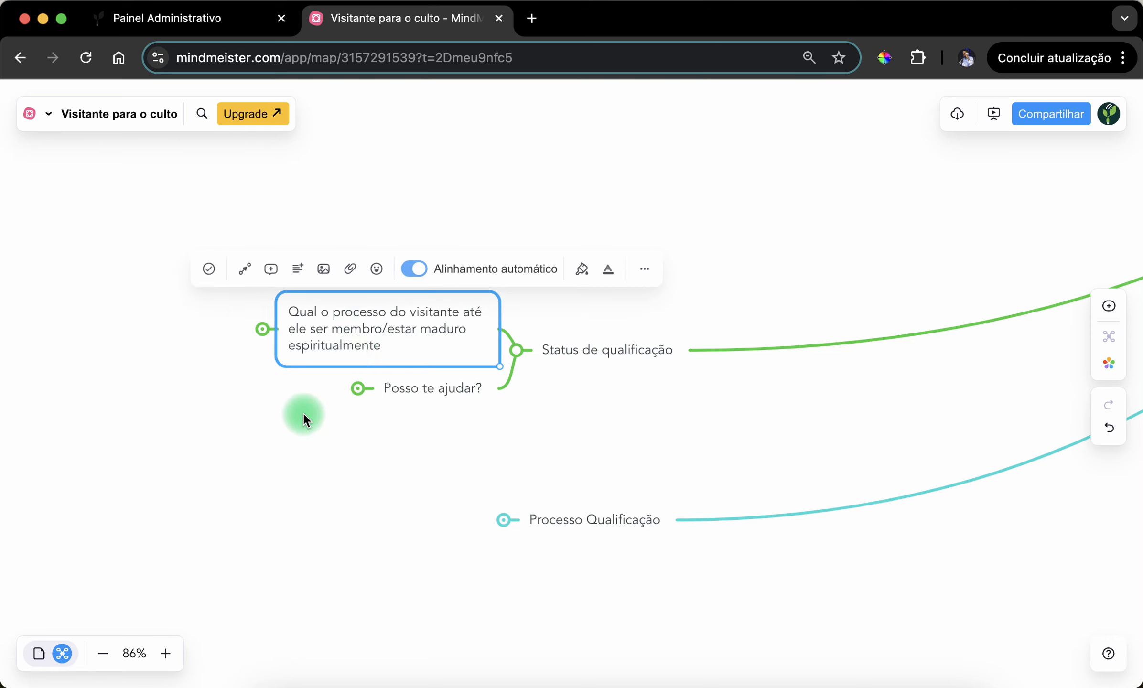
- Examine the topic "Qual o processo do visitante até ele ser membro/estar maduro espiritualmente" under Status de qualificação
{"action": "left_click_drag", "start_coordinate": [305, 415], "coordinate": [415, 426]}
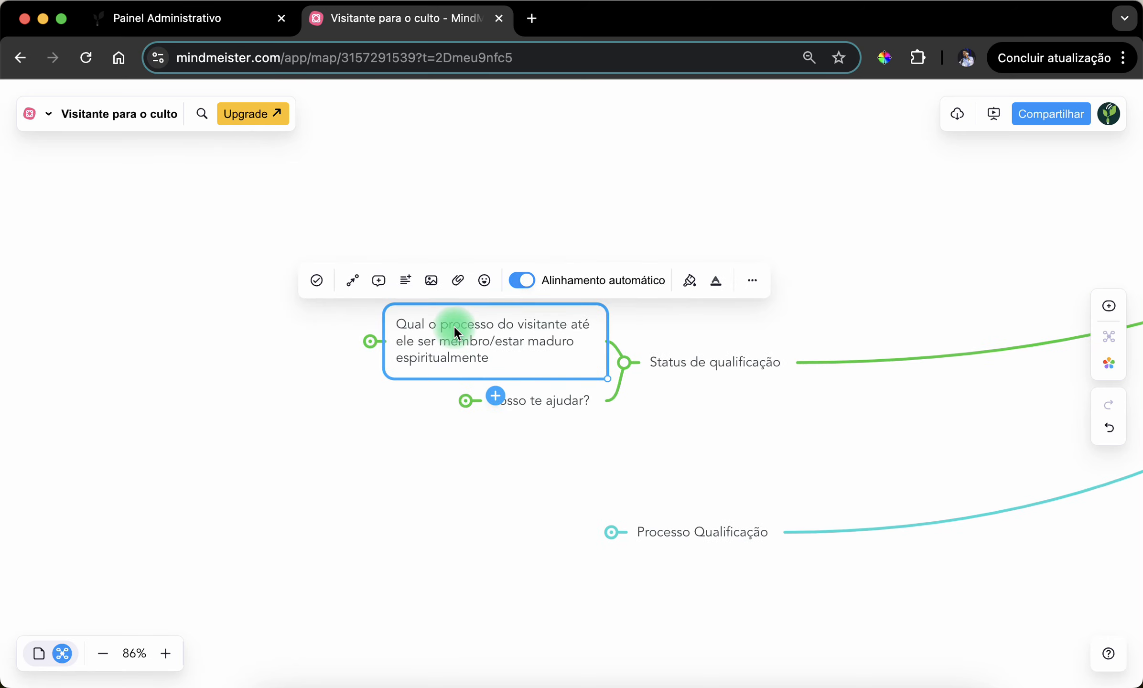
{"action": "left_click", "coordinate": [360, 430]}
{"action": "left_click", "coordinate": [426, 336]}
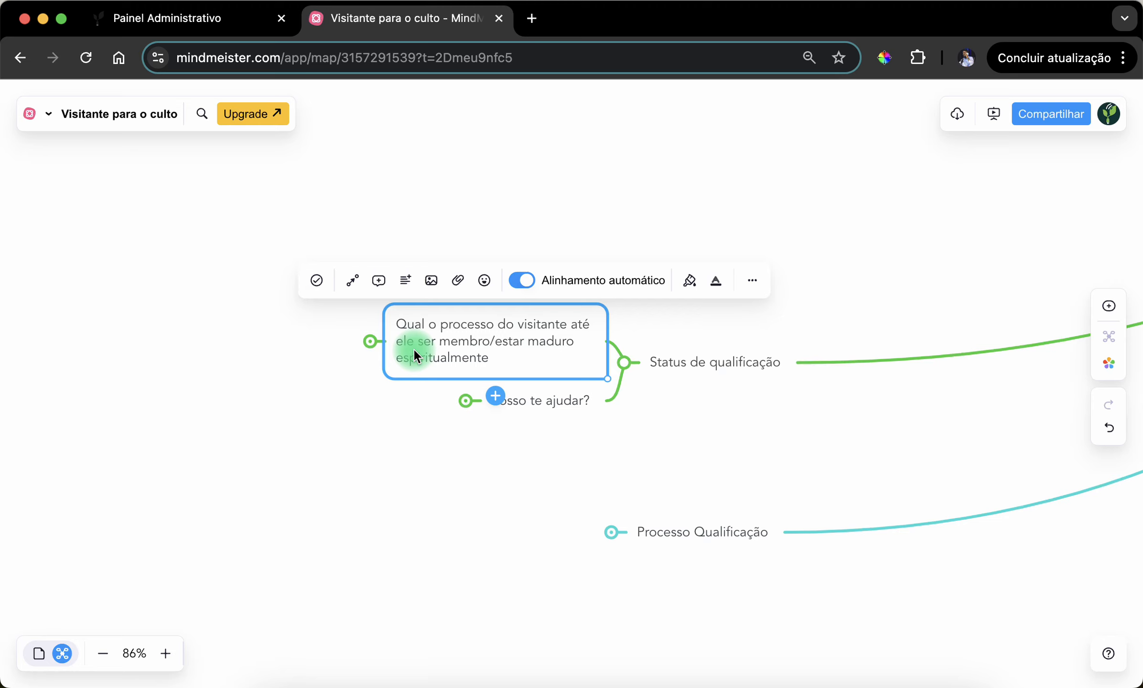
{"action": "left_click", "coordinate": [339, 451]}
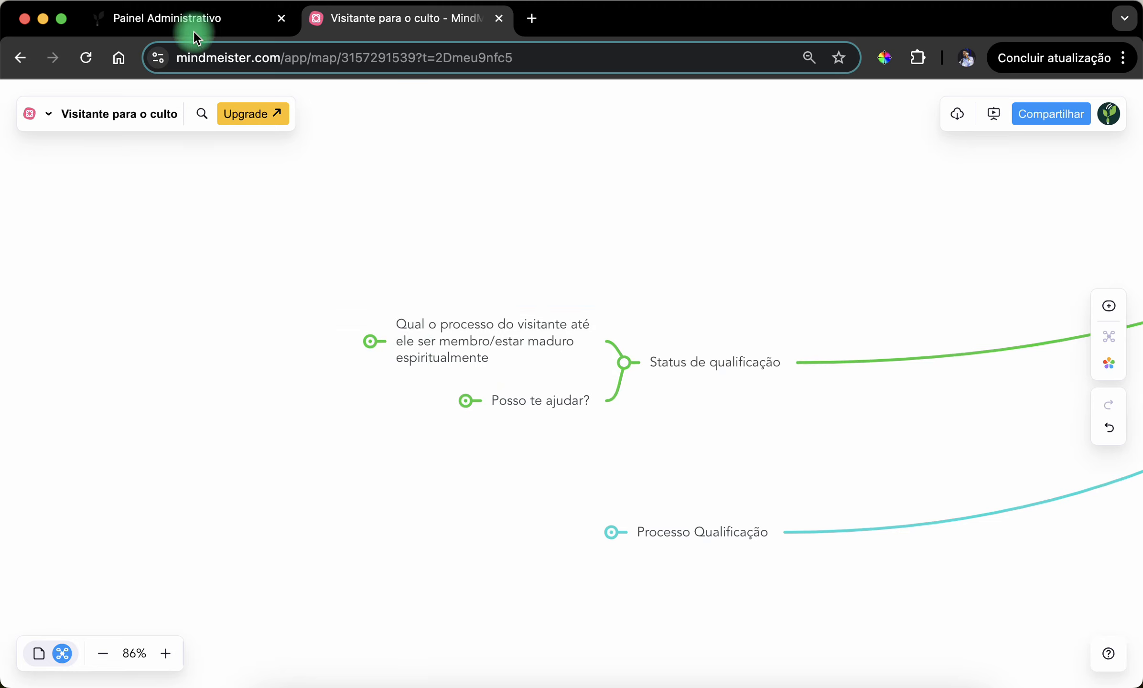
- Compare the Status Semente list on the Painel Administrativo page with the visitor process question in the MindMeister map
{"action": "left_click", "coordinate": [194, 22]}
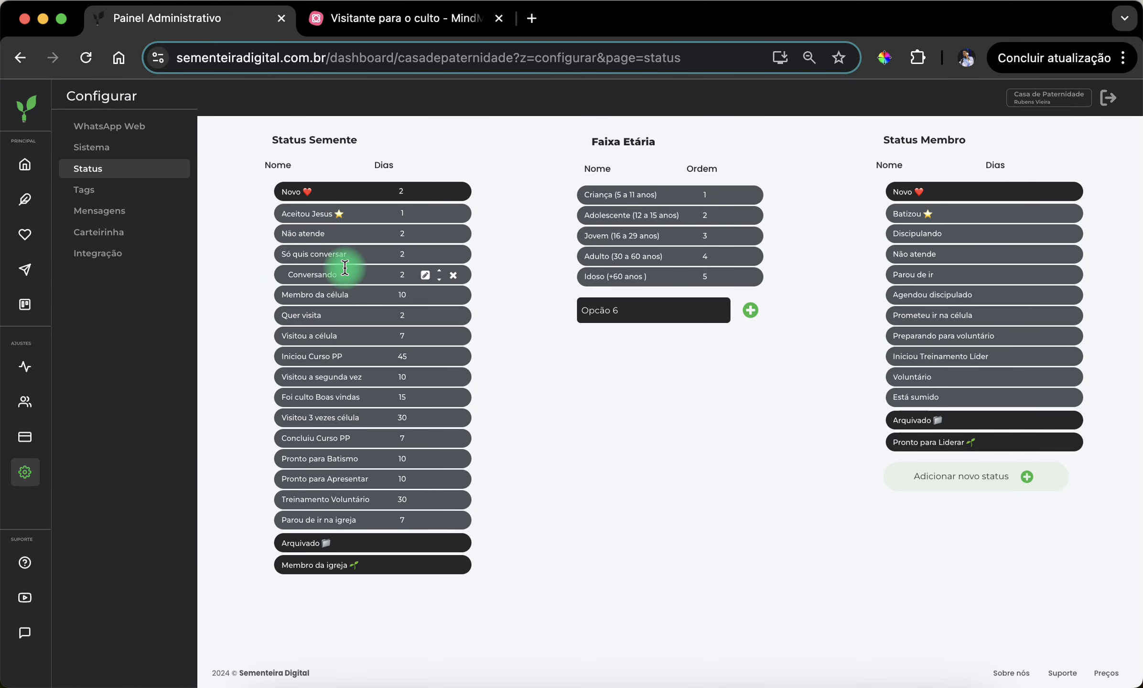
{"action": "left_click", "coordinate": [376, 32]}
{"action": "left_click", "coordinate": [461, 329]}
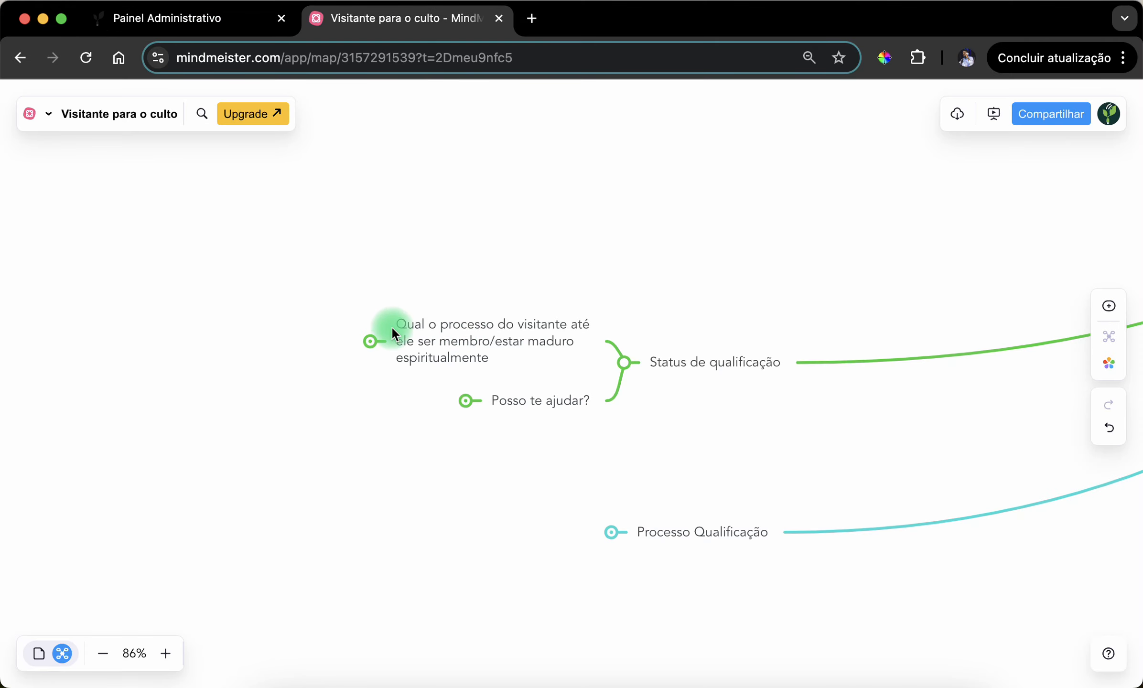
{"action": "left_click_drag", "start_coordinate": [358, 417], "coordinate": [478, 408]}
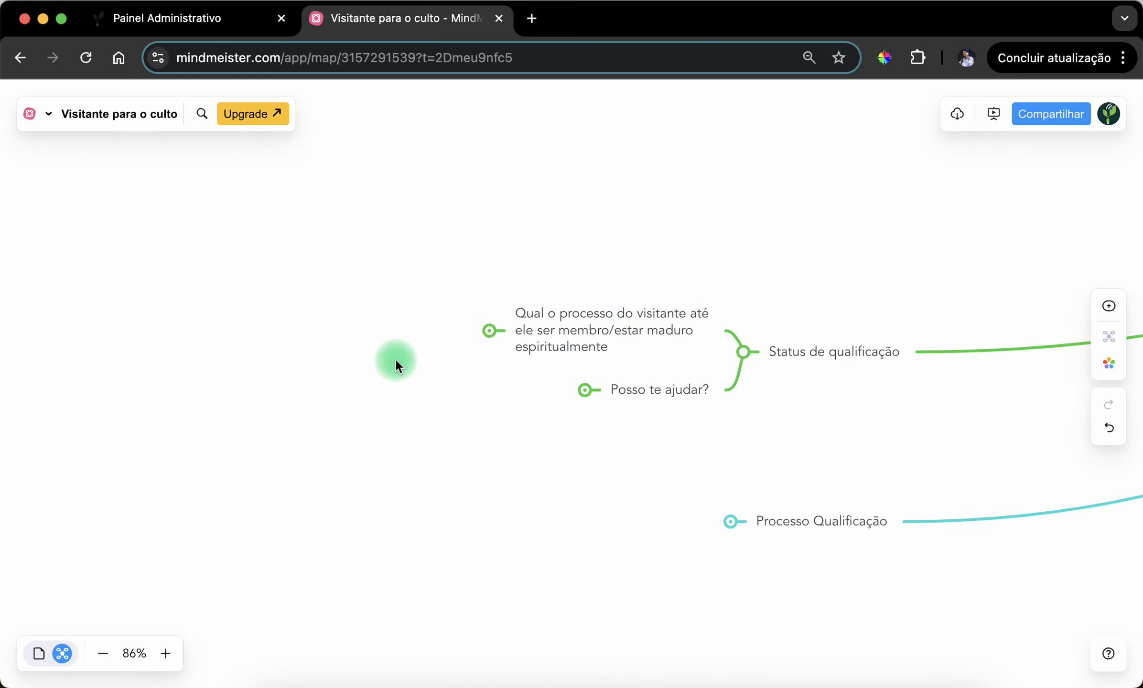
{"action": "left_click", "coordinate": [199, 35]}
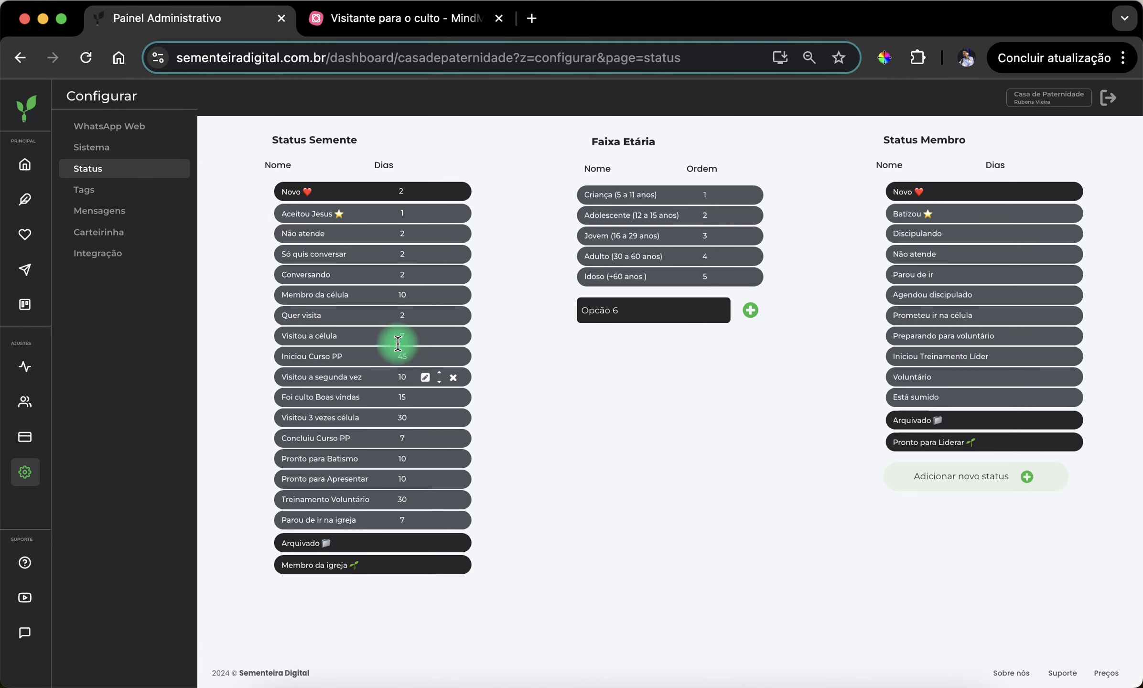
{"action": "left_click", "coordinate": [371, 20]}
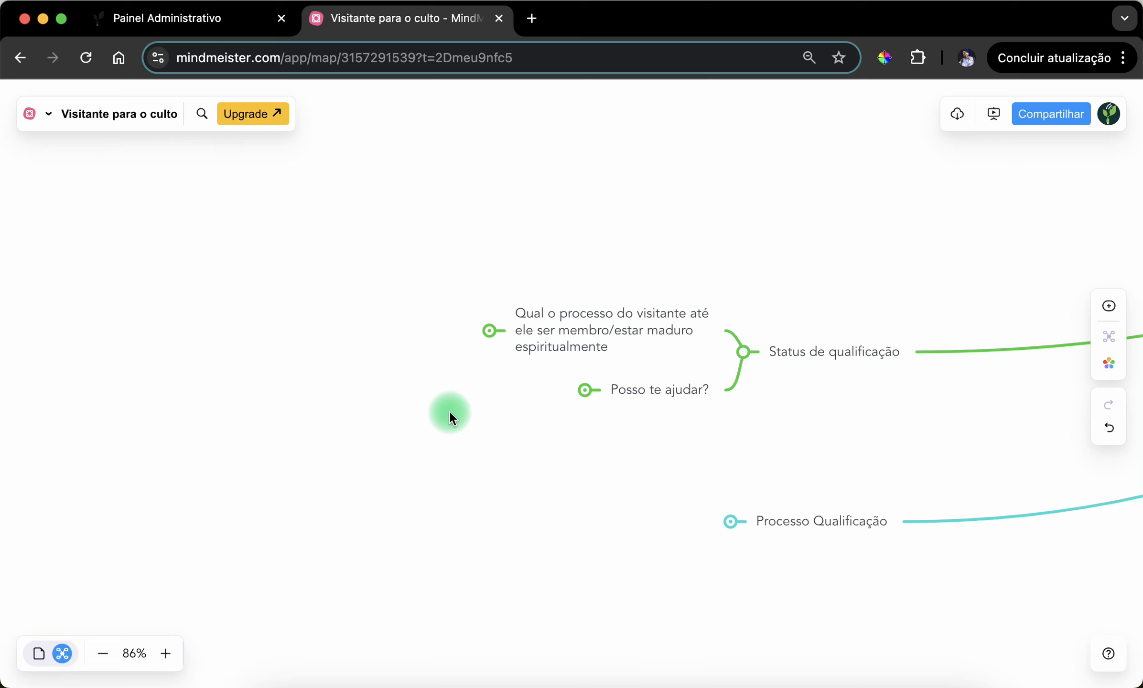
{"action": "left_click_drag", "start_coordinate": [473, 442], "coordinate": [399, 445]}
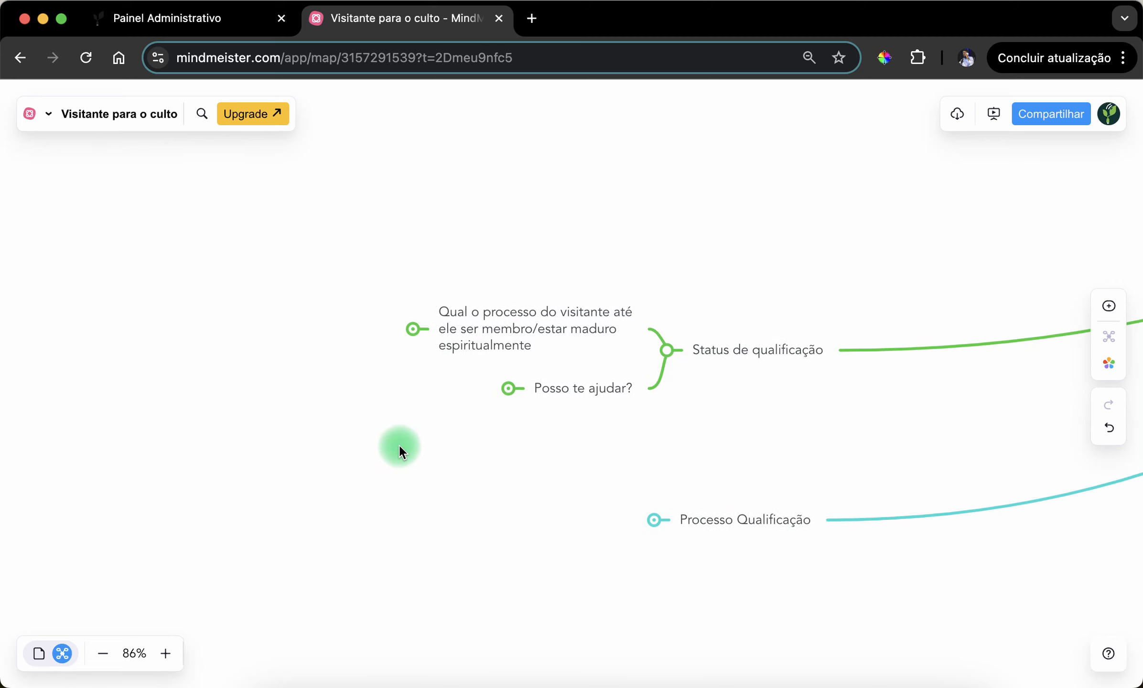
{"action": "left_click_drag", "start_coordinate": [507, 467], "coordinate": [467, 466]}
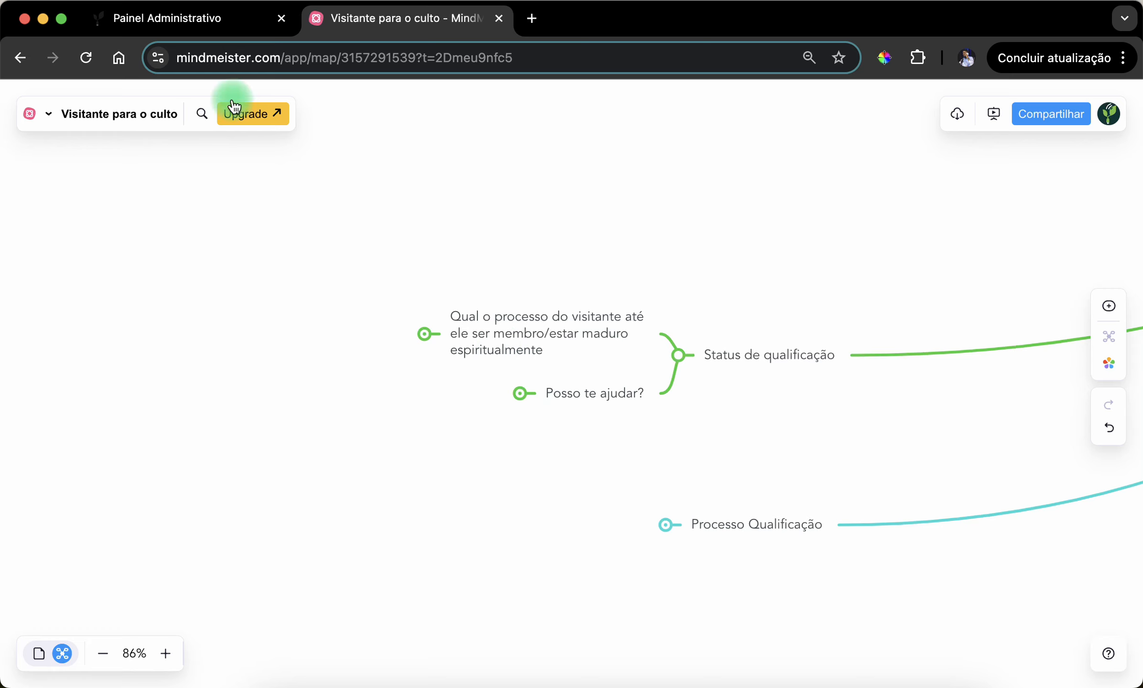
{"action": "left_click", "coordinate": [215, 22]}
{"action": "left_click", "coordinate": [400, 22]}
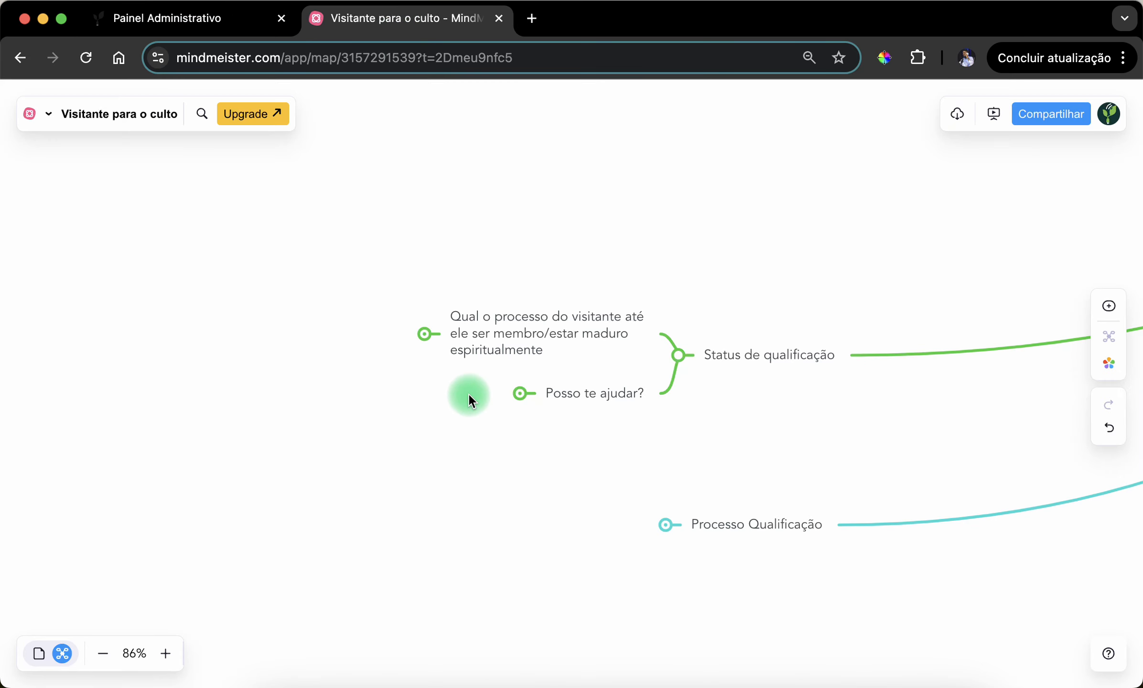
- Expand the "Qual o processo do visitante" topic and highlight its "Existem 2 caminhos" subtopic
{"action": "left_click", "coordinate": [488, 330]}
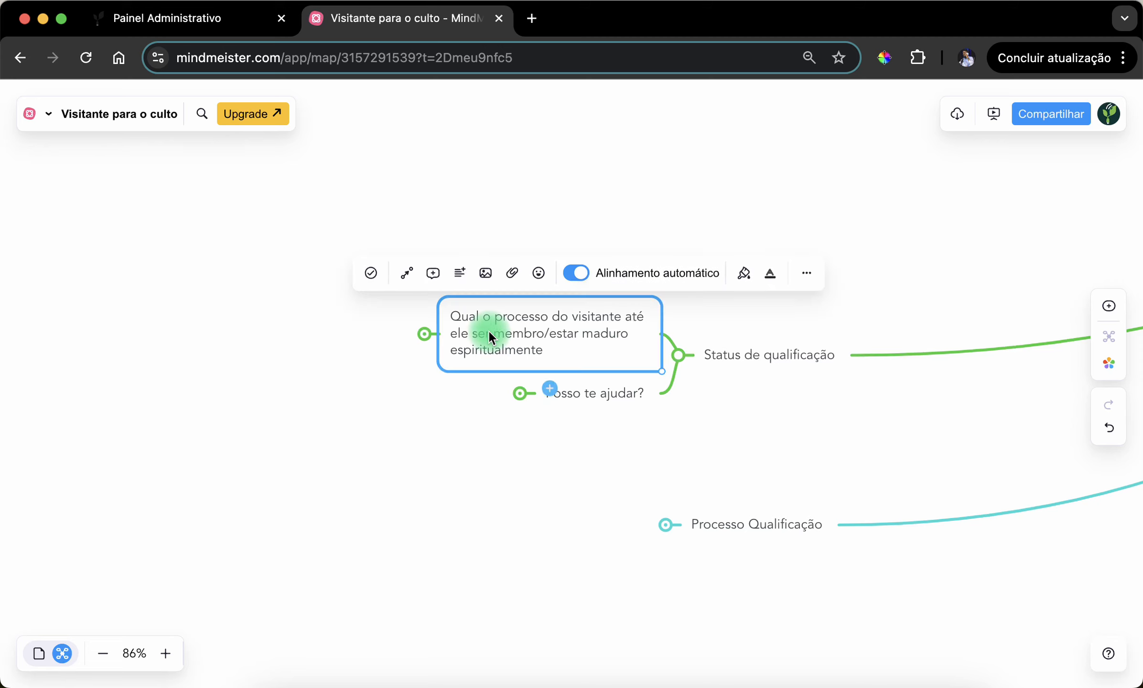
{"action": "left_click", "coordinate": [437, 448]}
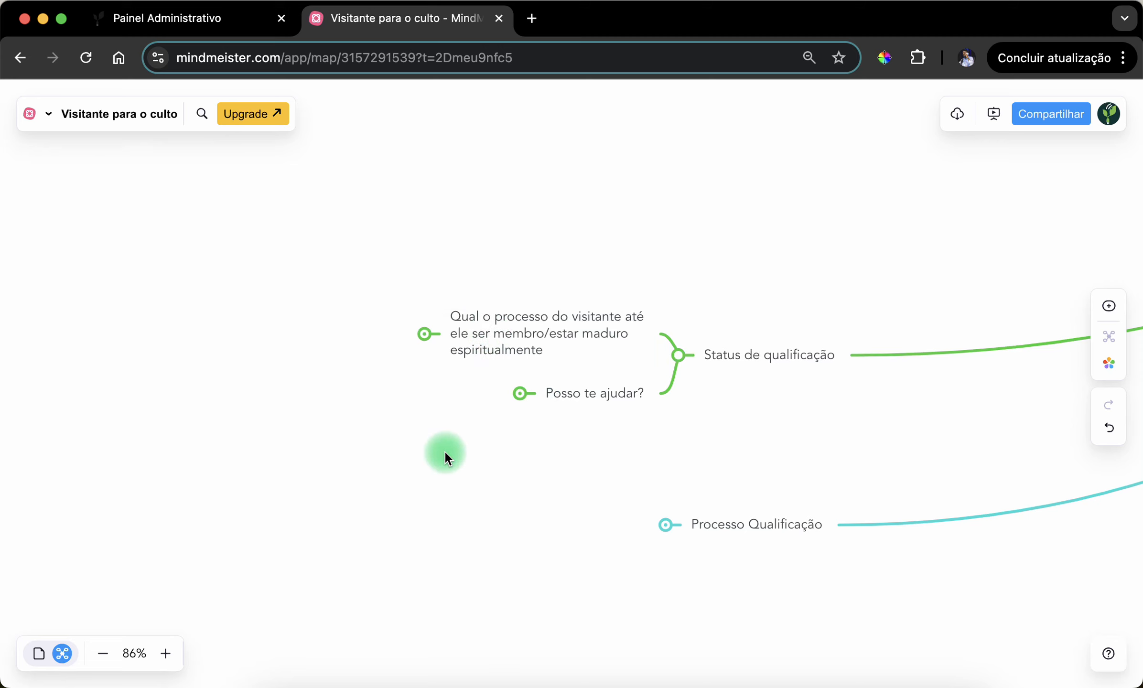
{"action": "left_click_drag", "start_coordinate": [444, 453], "coordinate": [531, 475]}
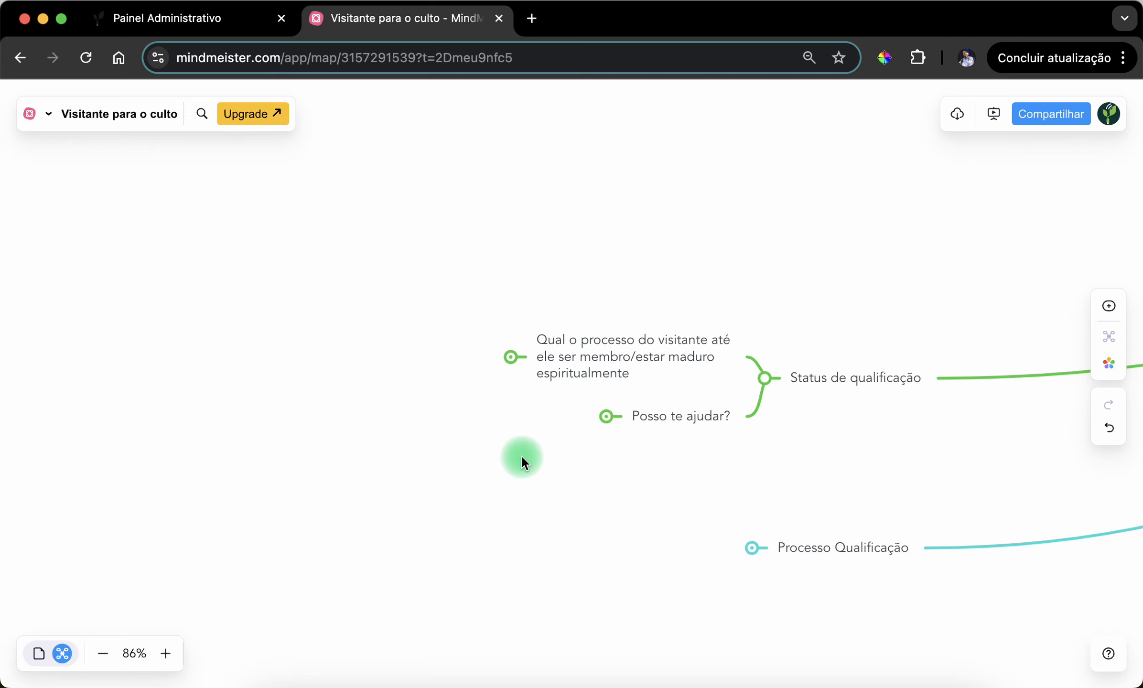
{"action": "left_click_drag", "start_coordinate": [494, 413], "coordinate": [553, 401]}
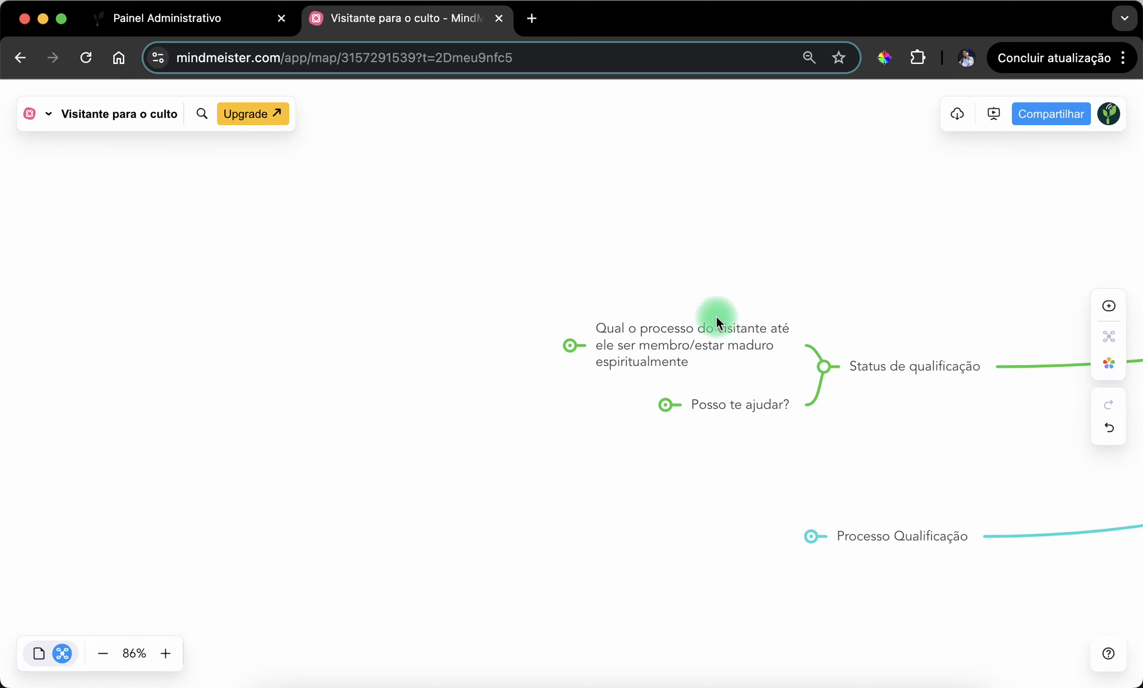
{"action": "left_click", "coordinate": [571, 353]}
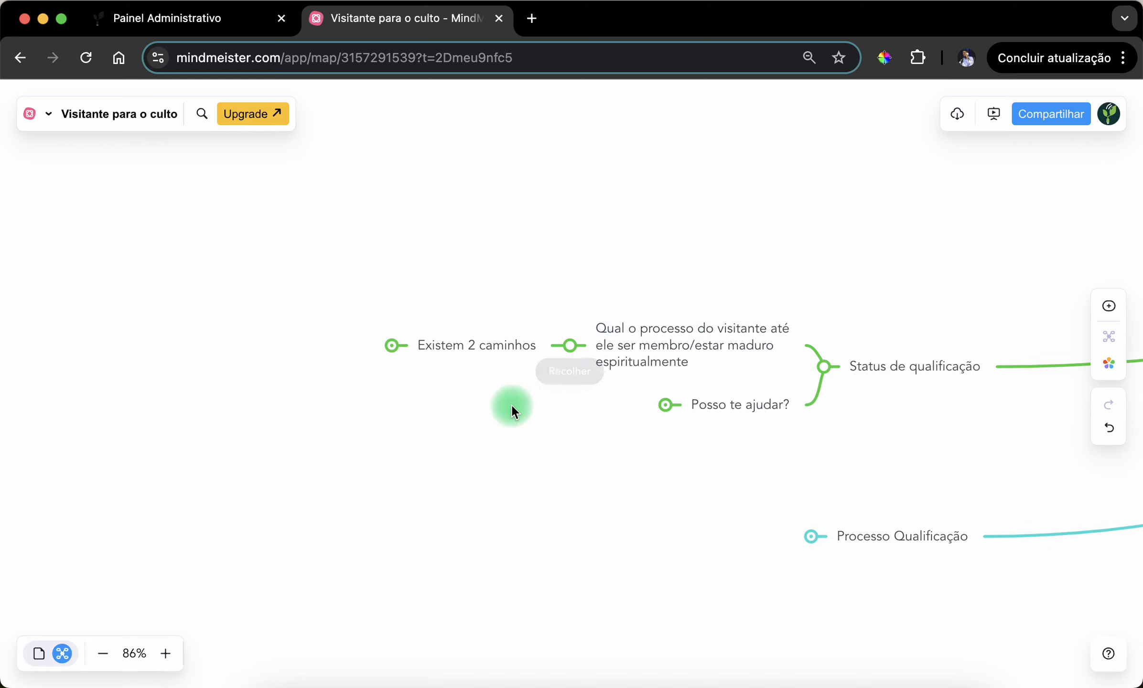
{"action": "left_click_drag", "start_coordinate": [510, 408], "coordinate": [590, 401]}
{"action": "left_click", "coordinate": [547, 330]}
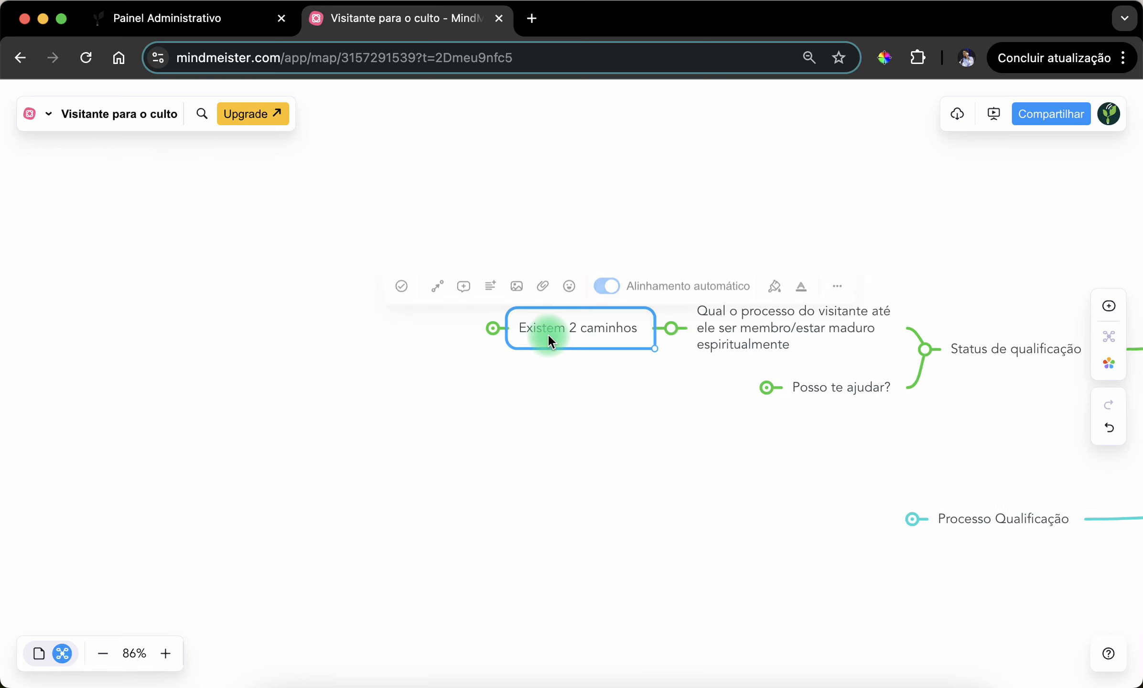
{"action": "left_click", "coordinate": [550, 388]}
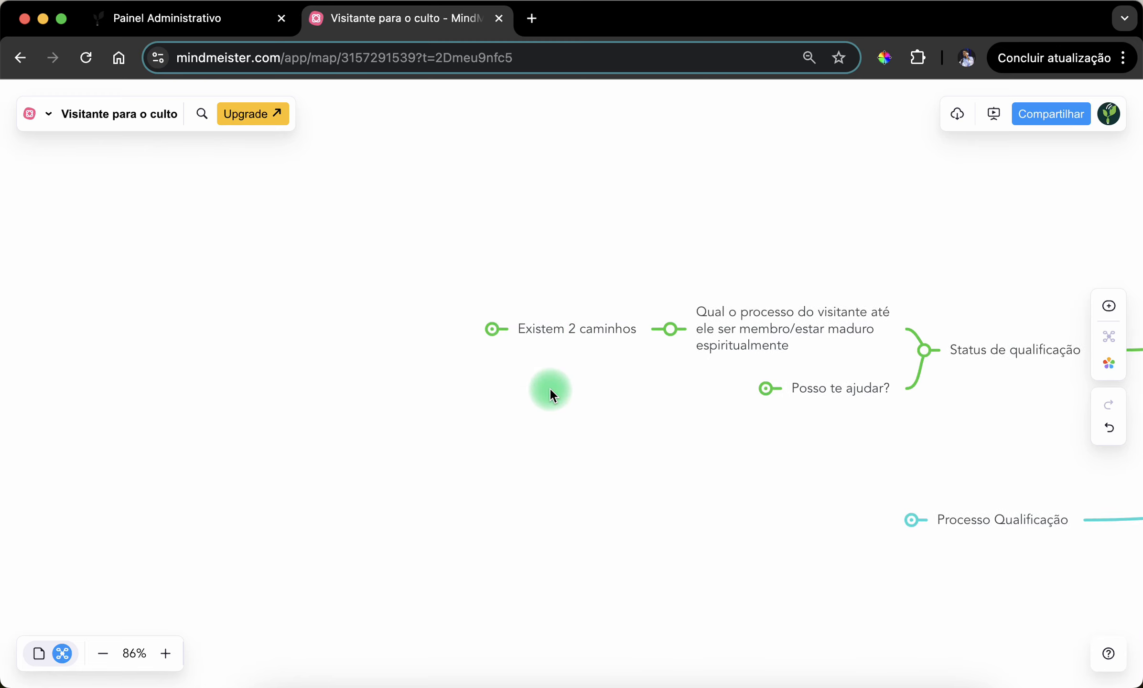
{"action": "left_click_drag", "start_coordinate": [550, 388], "coordinate": [615, 432]}
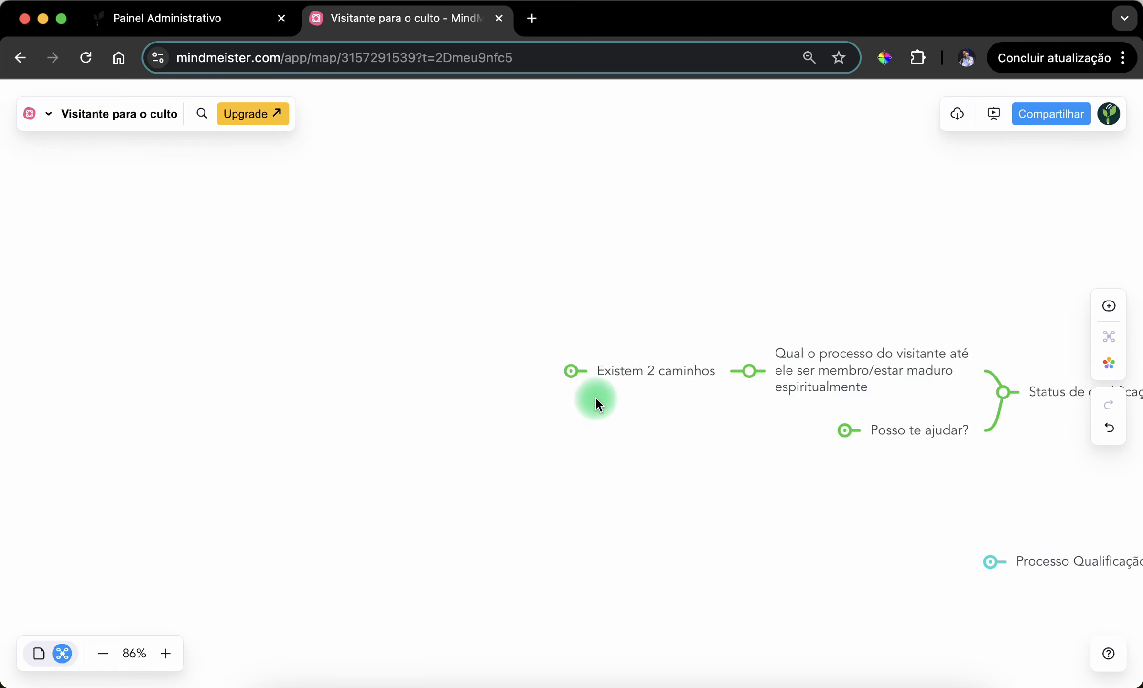
- Expand "Existem 2 caminhos" and review the path for visitors who refuse help and the one for those who accept it
{"action": "left_click", "coordinate": [572, 372]}
{"action": "left_click", "coordinate": [449, 350]}
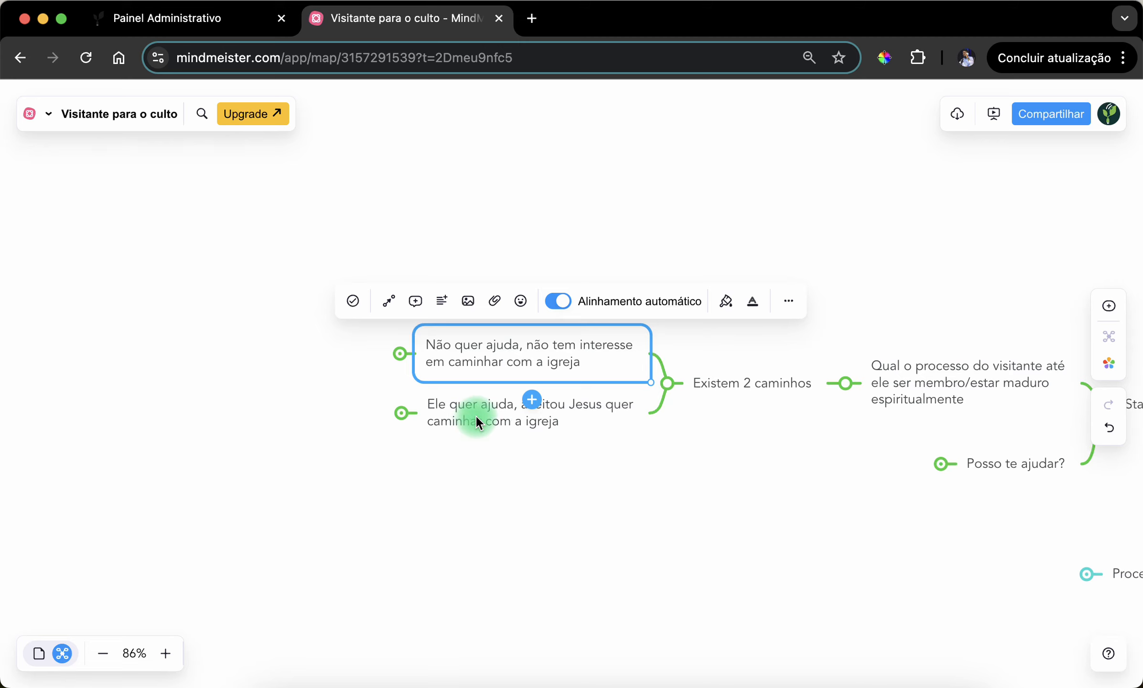
{"action": "left_click", "coordinate": [486, 476]}
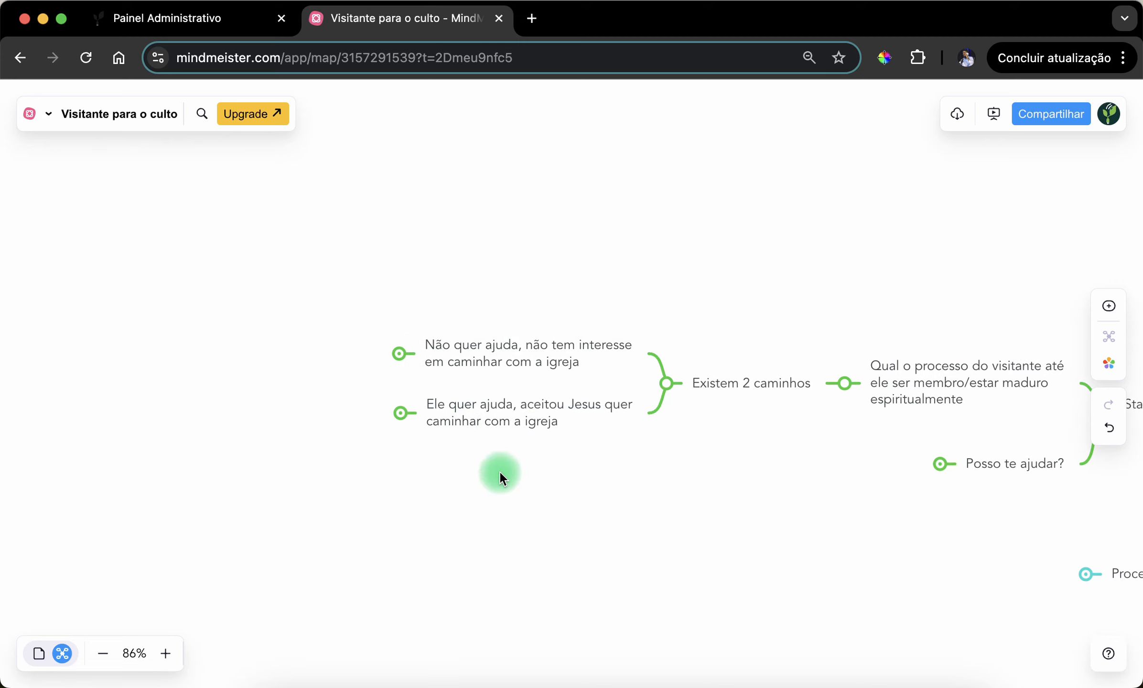
{"action": "left_click", "coordinate": [475, 415]}
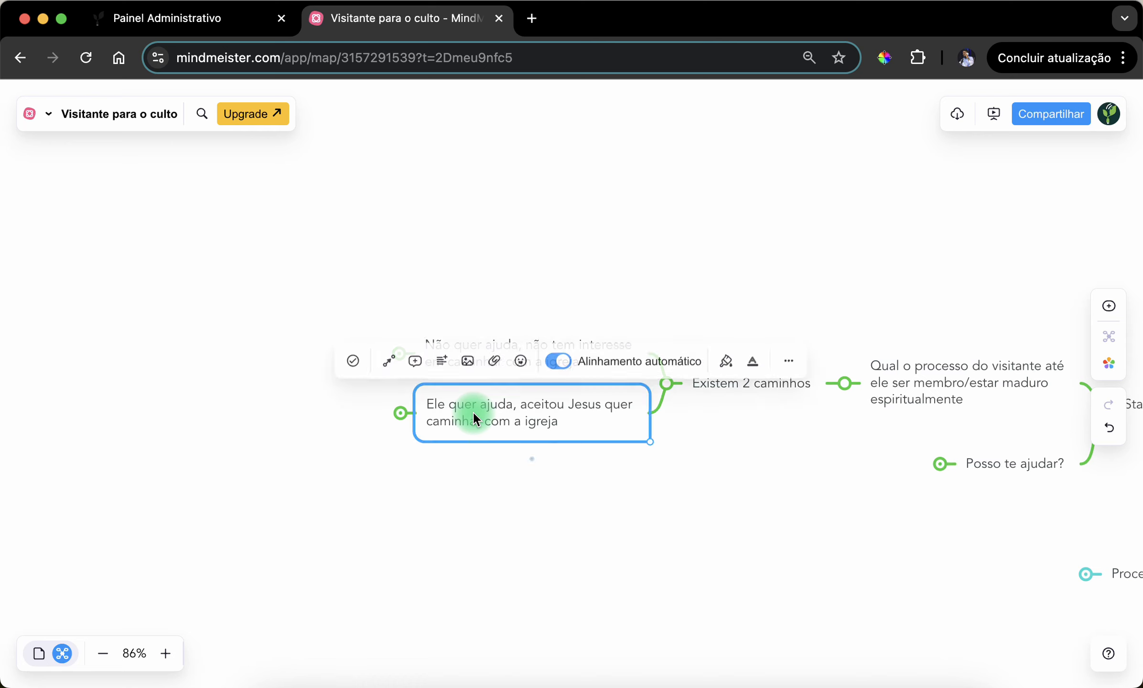
{"action": "left_click", "coordinate": [481, 471]}
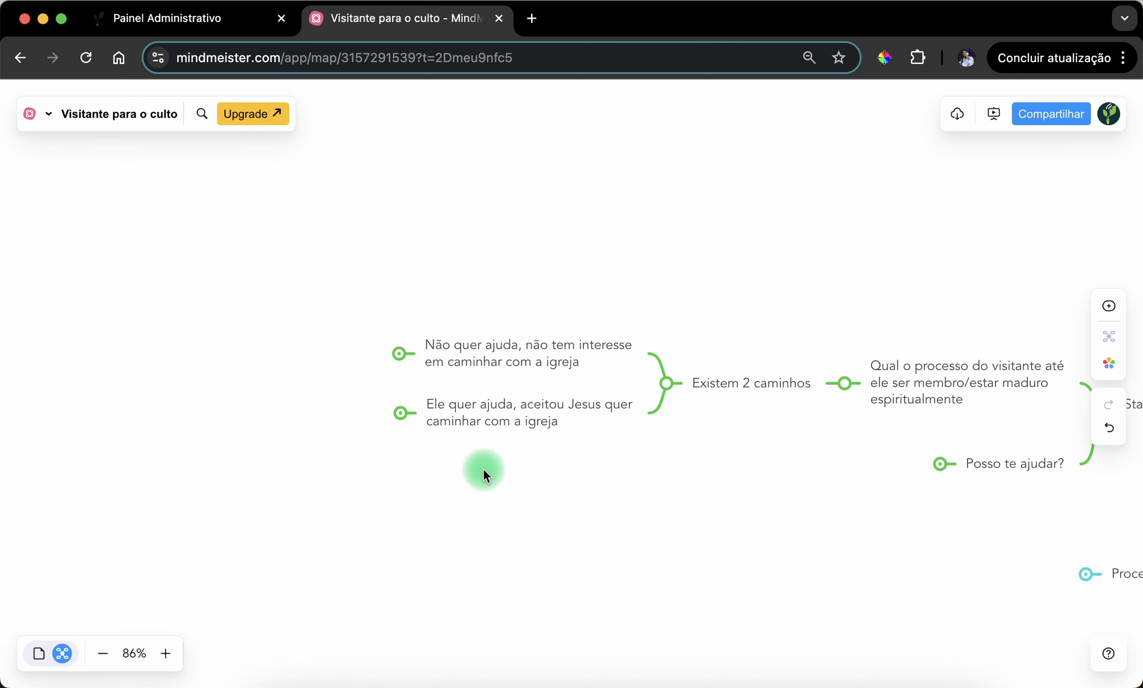
- Expand the "Não quer ajuda, não tem interesse em caminhar com a igreja" path to show its subtopics
{"action": "left_click", "coordinate": [478, 361]}
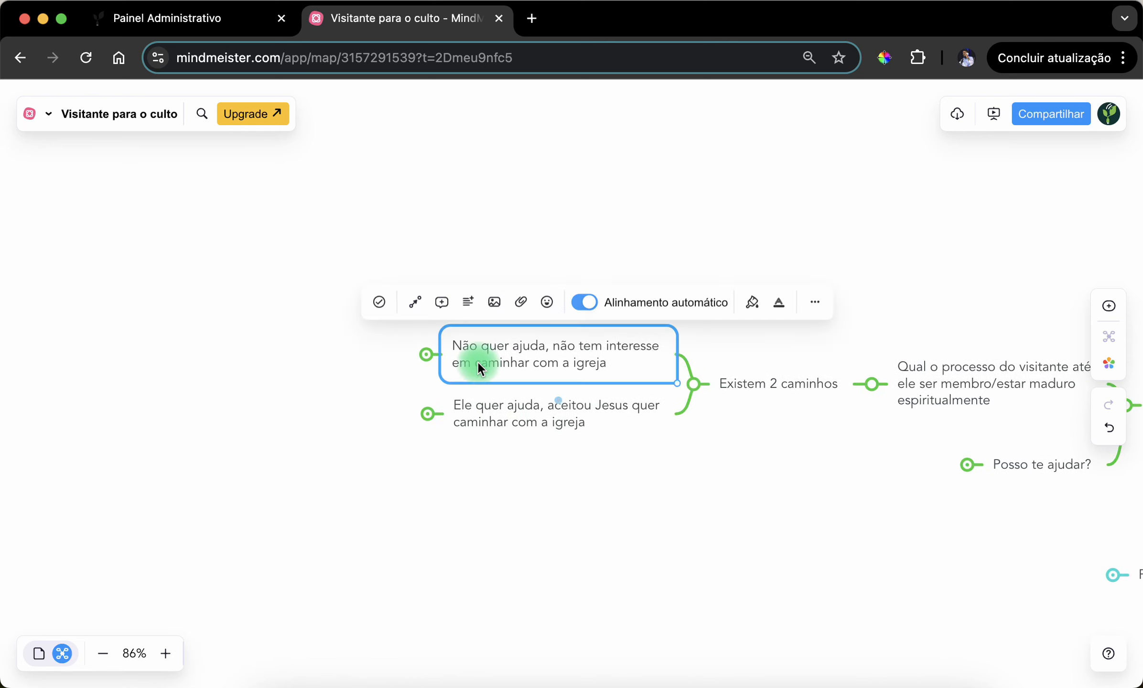
{"action": "left_click", "coordinate": [426, 364]}
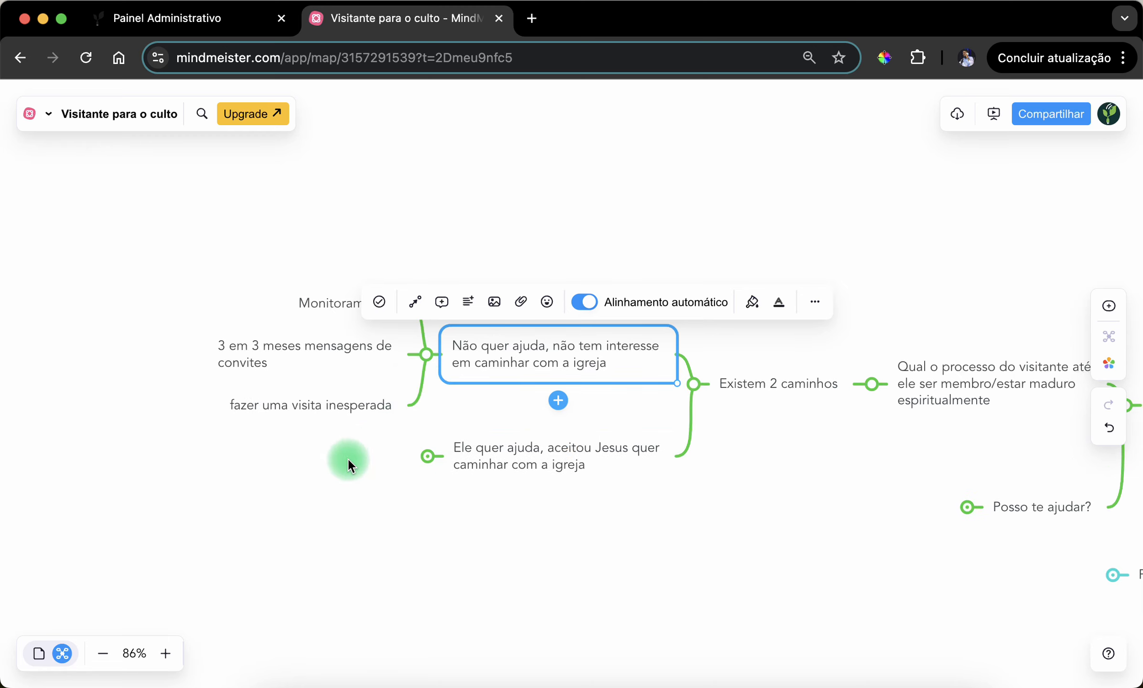
{"action": "left_click_drag", "start_coordinate": [347, 461], "coordinate": [467, 466]}
{"action": "left_click", "coordinate": [411, 436]}
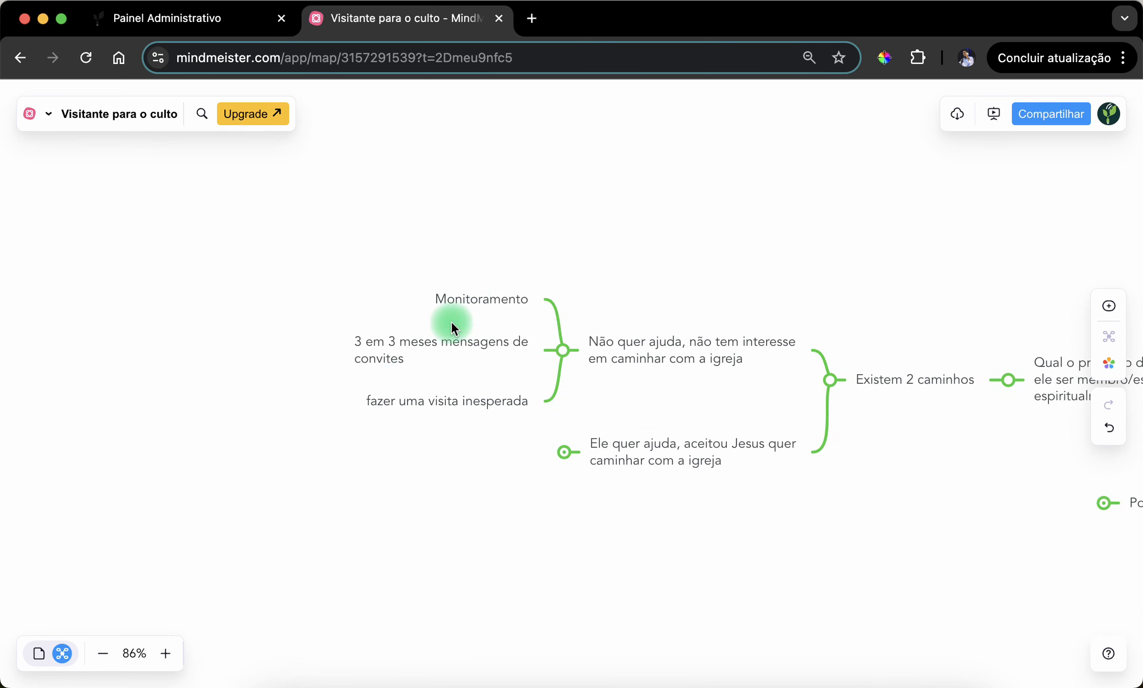
- Examine the "Monitoramento" subtopic of the path for visitors who do not want help
{"action": "left_click", "coordinate": [469, 297]}
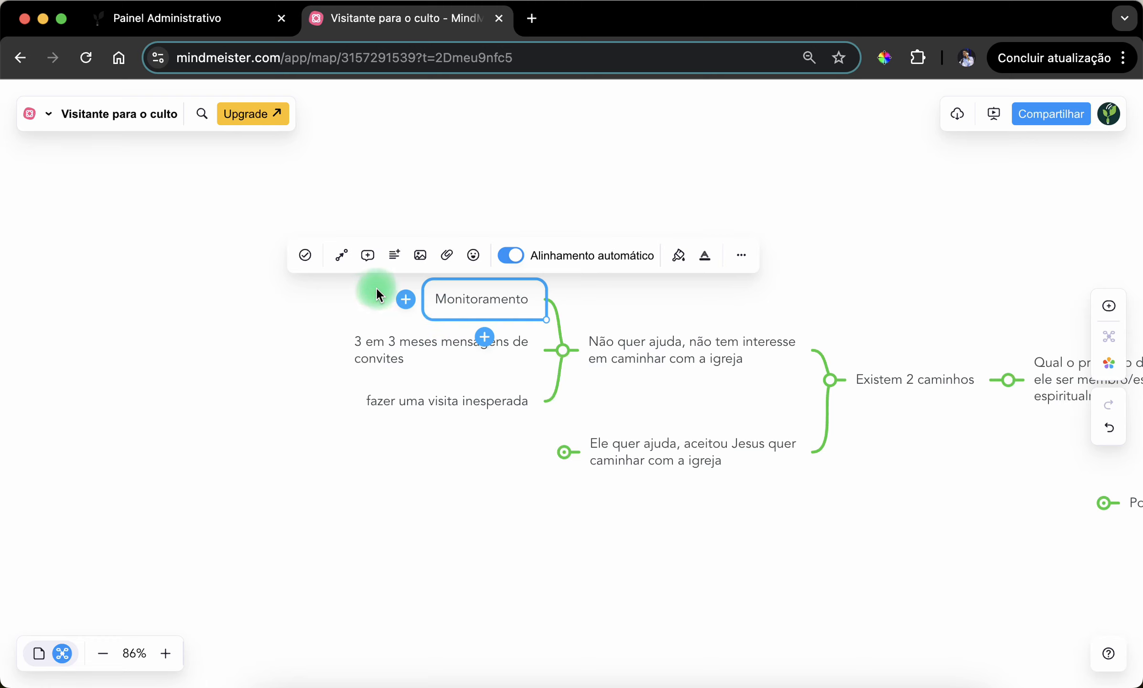
{"action": "left_click", "coordinate": [376, 288]}
{"action": "left_click", "coordinate": [479, 300]}
{"action": "left_click", "coordinate": [305, 303]}
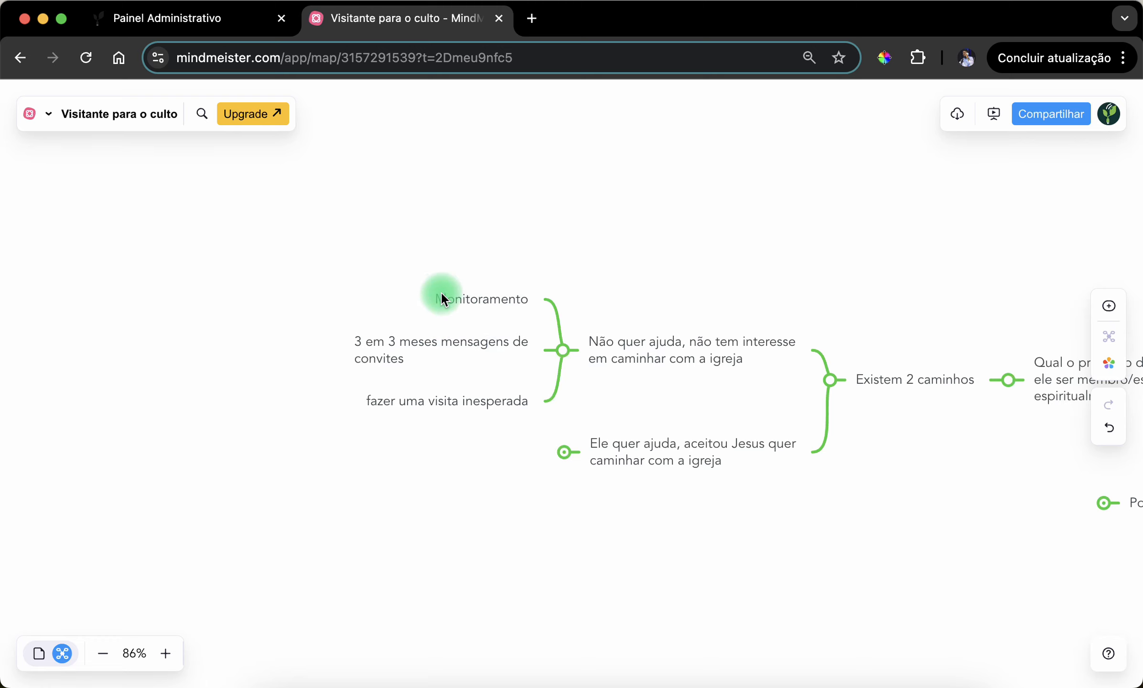
{"action": "left_click", "coordinate": [441, 296]}
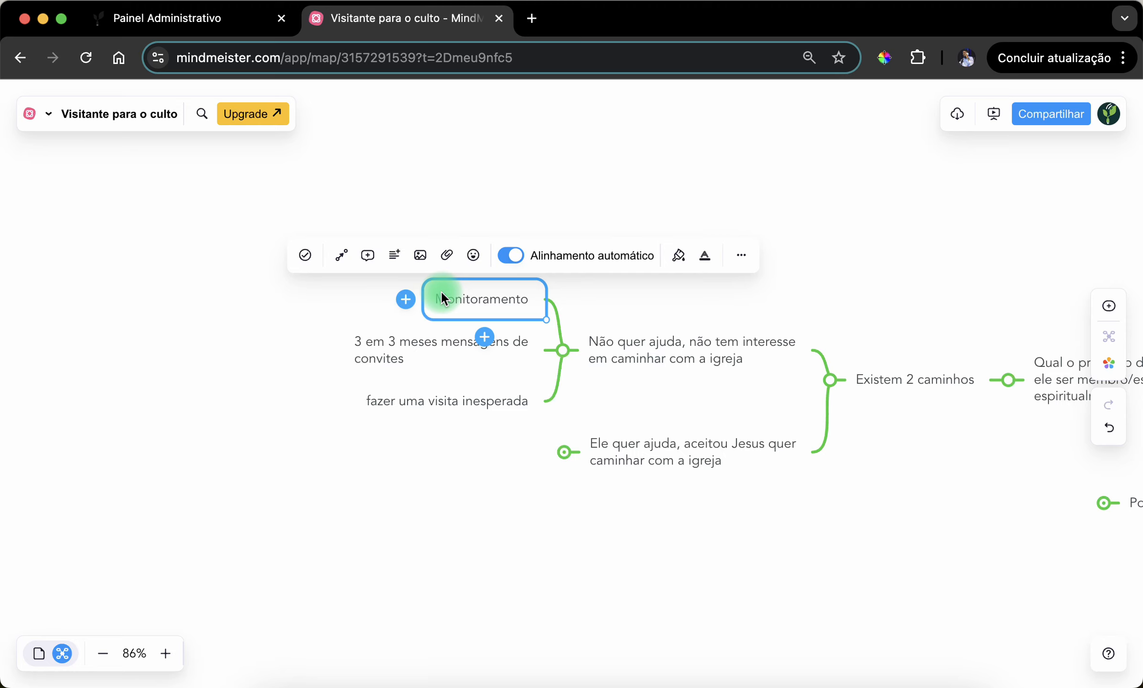
{"action": "left_click", "coordinate": [433, 585]}
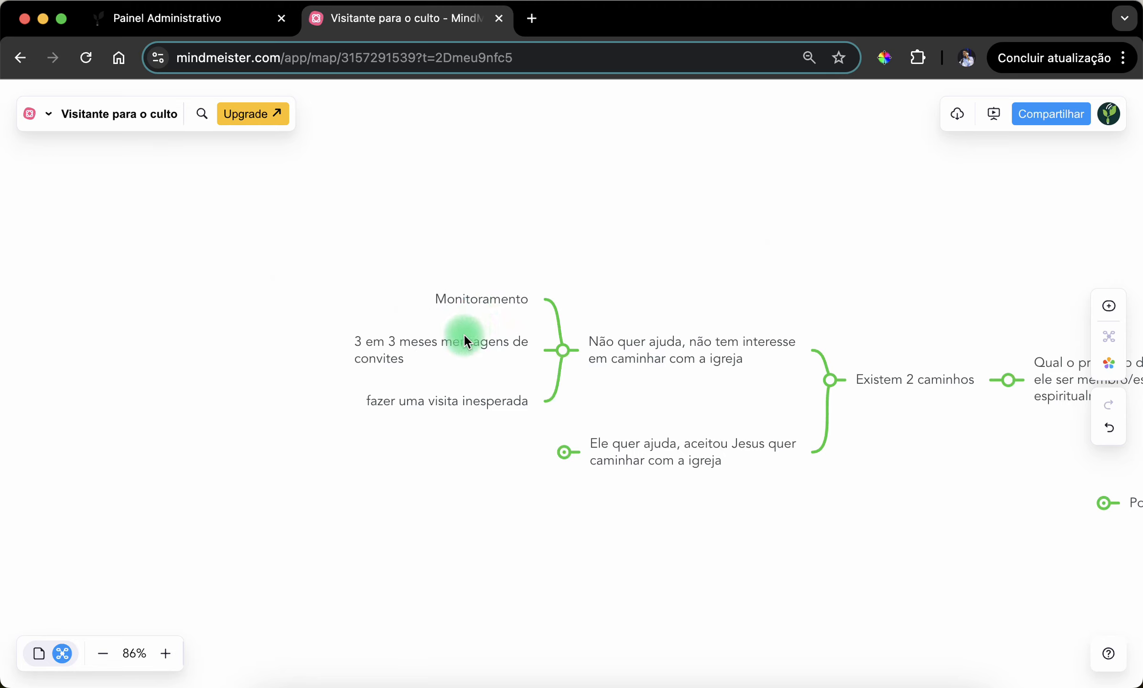
- Review the "3 em 3 meses mensagens de convites" and "fazer uma visita inesperada" subtopics of the same path
{"action": "left_click", "coordinate": [416, 349]}
{"action": "left_click", "coordinate": [417, 468]}
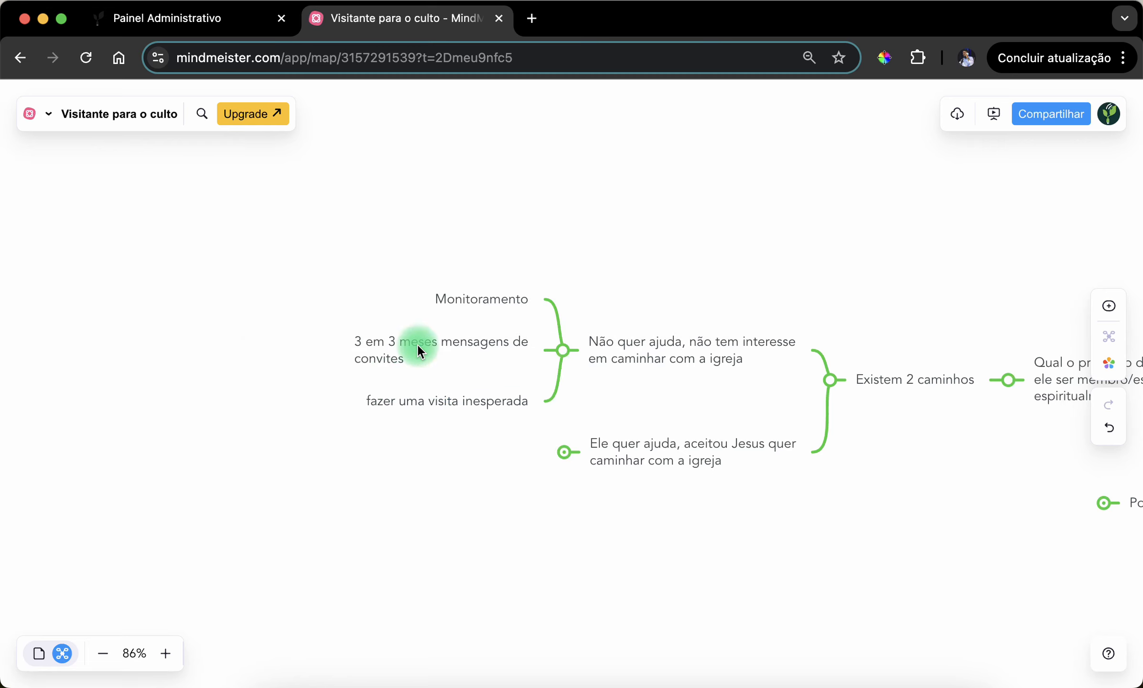
{"action": "left_click", "coordinate": [417, 344]}
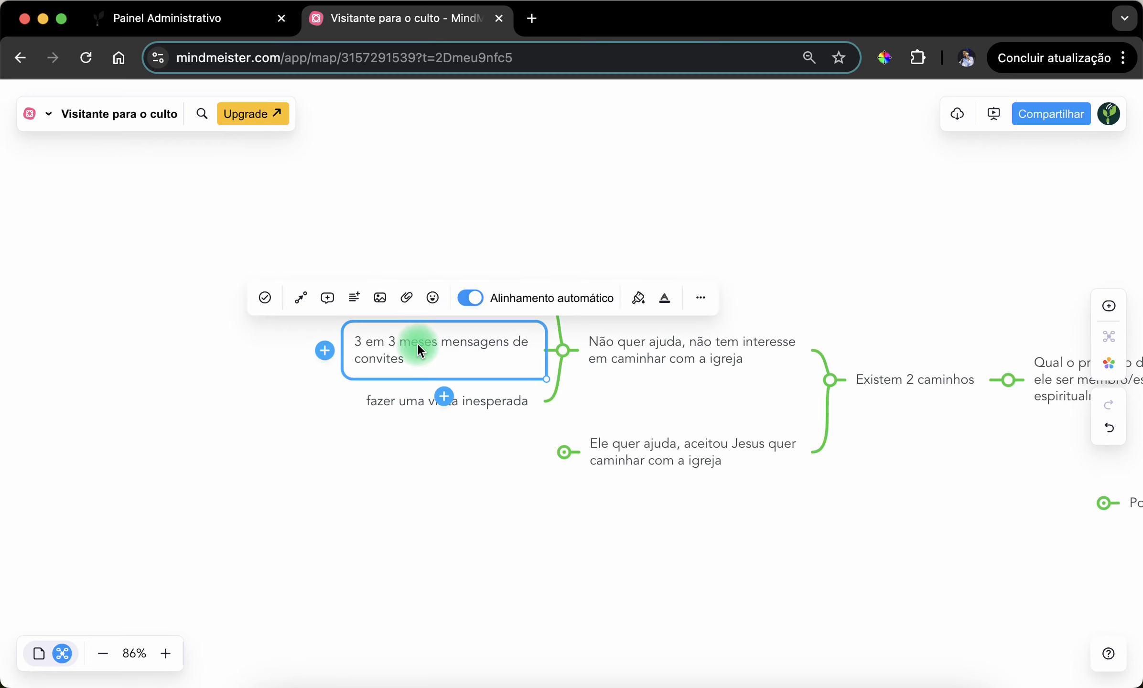
{"action": "left_click", "coordinate": [388, 486]}
{"action": "left_click", "coordinate": [368, 346]}
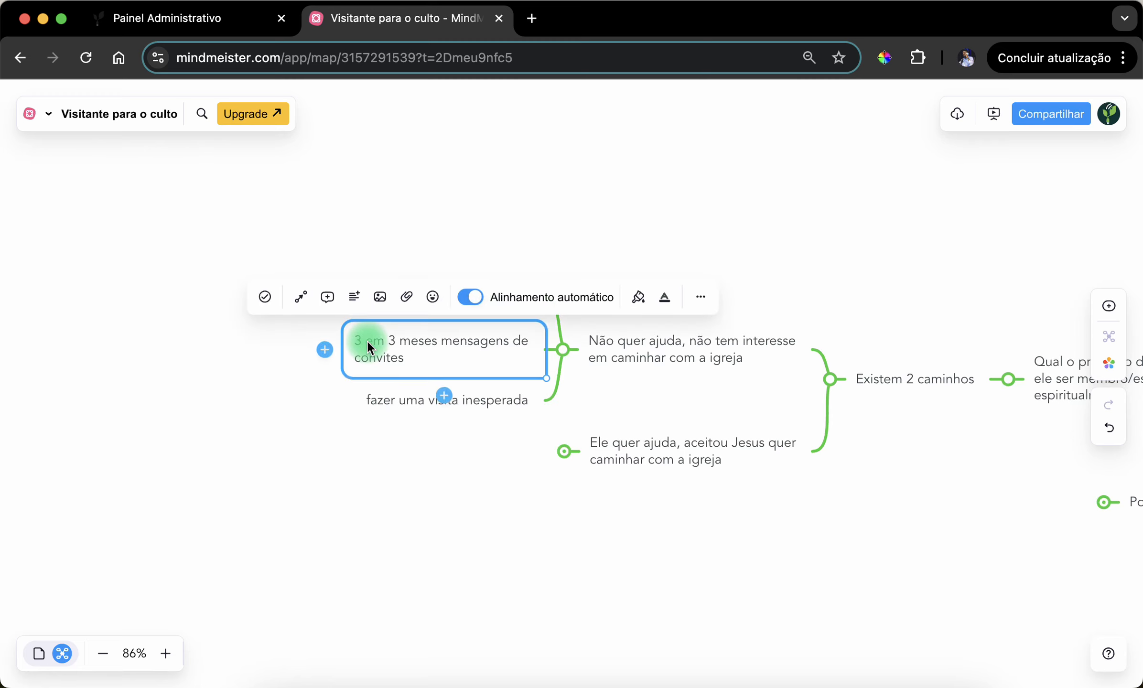
{"action": "left_click", "coordinate": [390, 475]}
{"action": "left_click", "coordinate": [395, 383]}
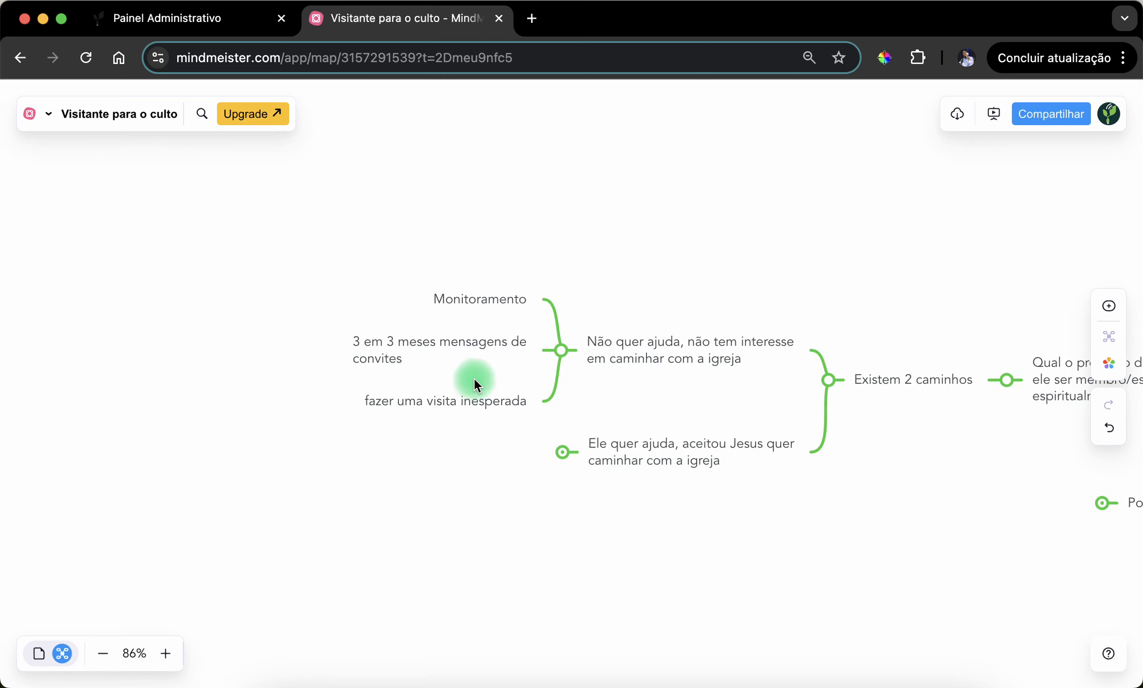
{"action": "left_click", "coordinate": [414, 405]}
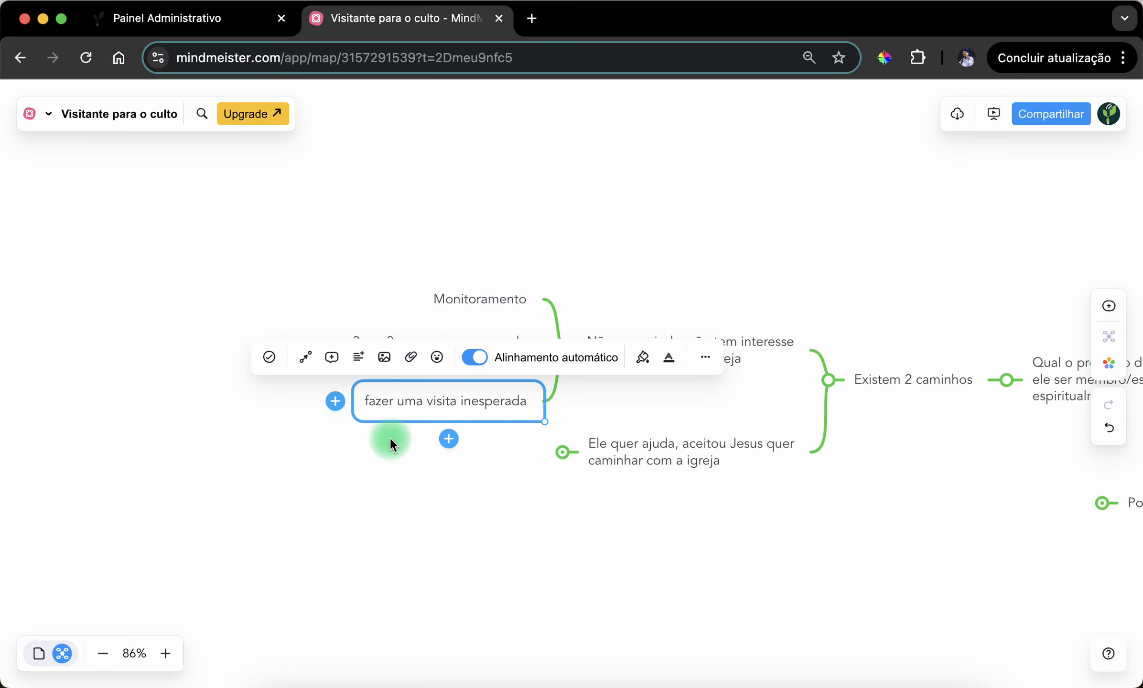
- Collapse the "Não quer ajuda, não tem interesse em caminhar com a igreja" path
{"action": "left_click", "coordinate": [411, 450]}
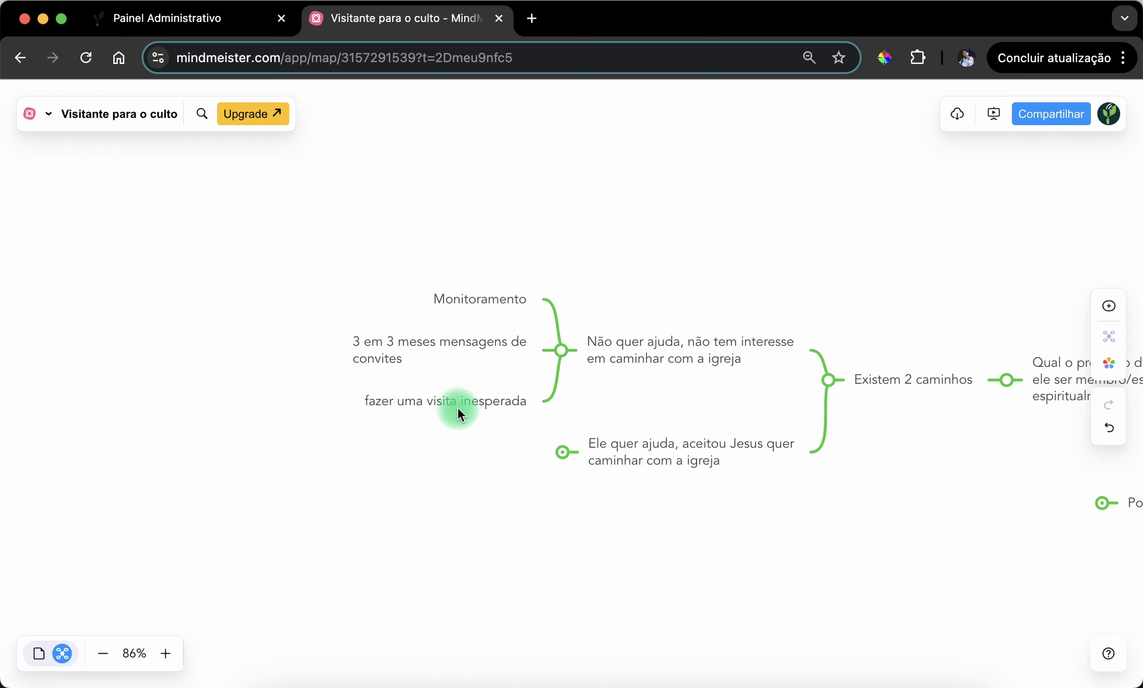
{"action": "left_click_drag", "start_coordinate": [457, 407], "coordinate": [357, 459]}
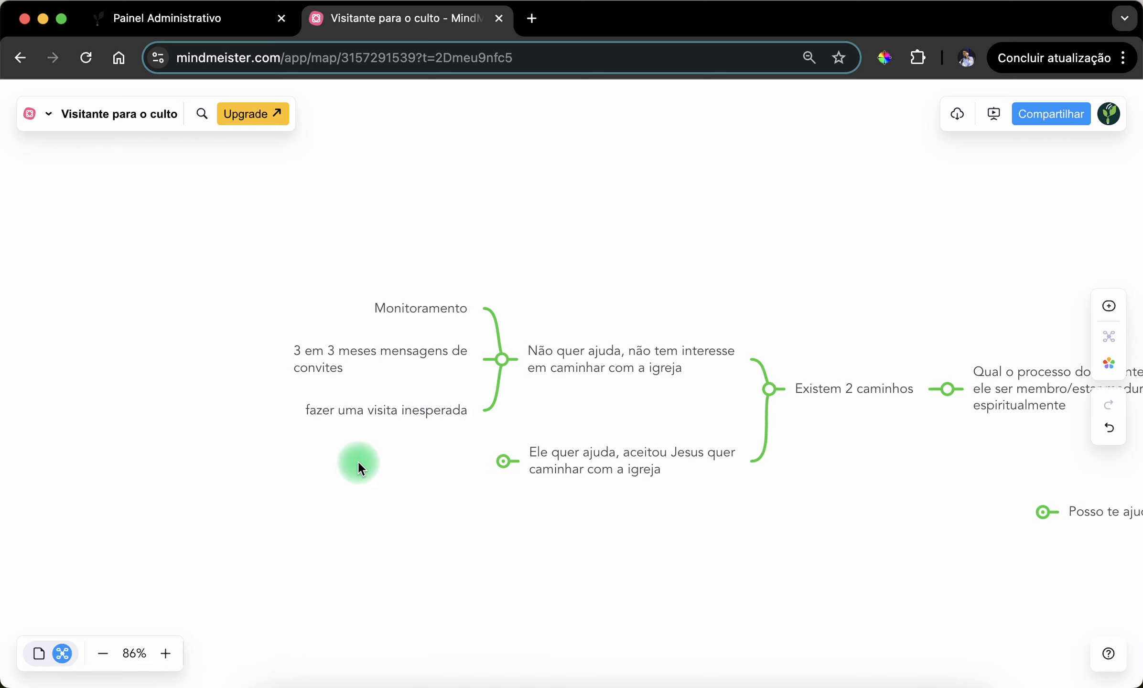
{"action": "left_click", "coordinate": [502, 360]}
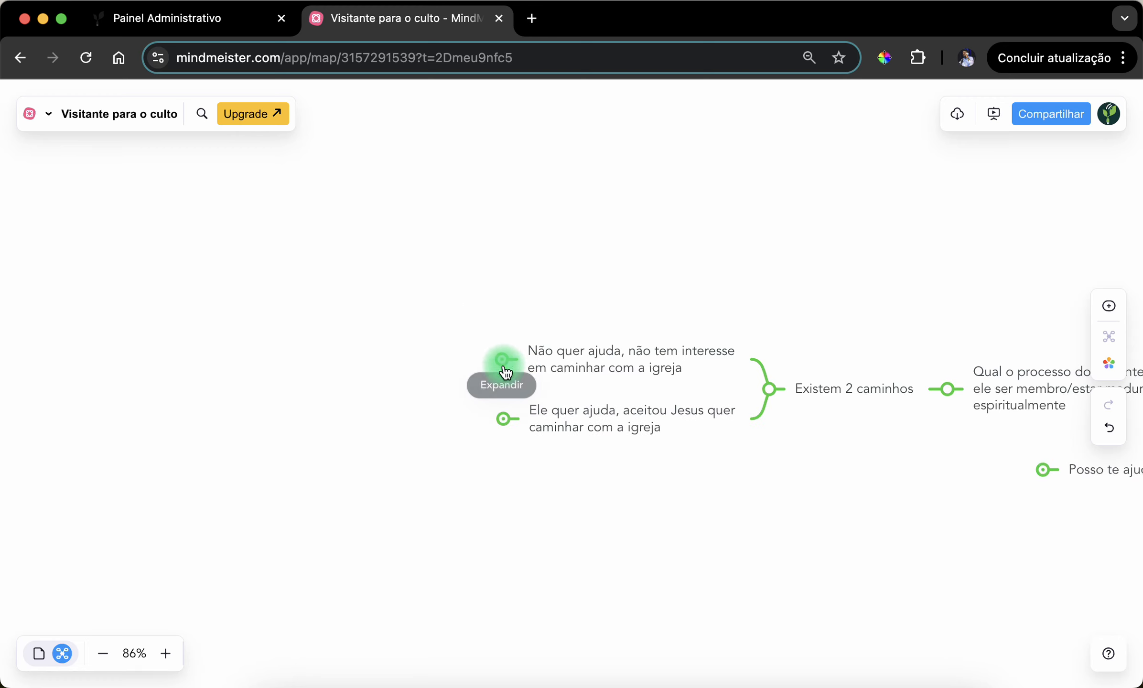
- Switch to the Painel Administrativo page, examine the "Arquivado" status under Status Semente, and return to the mind map
{"action": "left_click", "coordinate": [165, 19]}
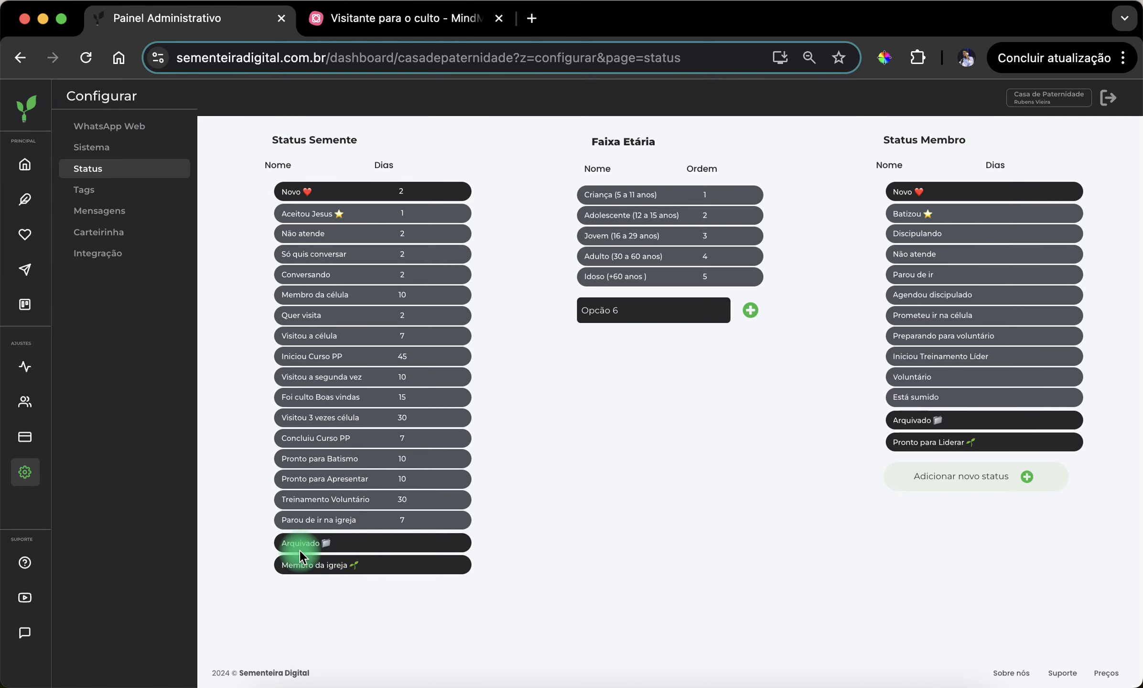
{"action": "left_click_drag", "start_coordinate": [300, 551], "coordinate": [330, 541]}
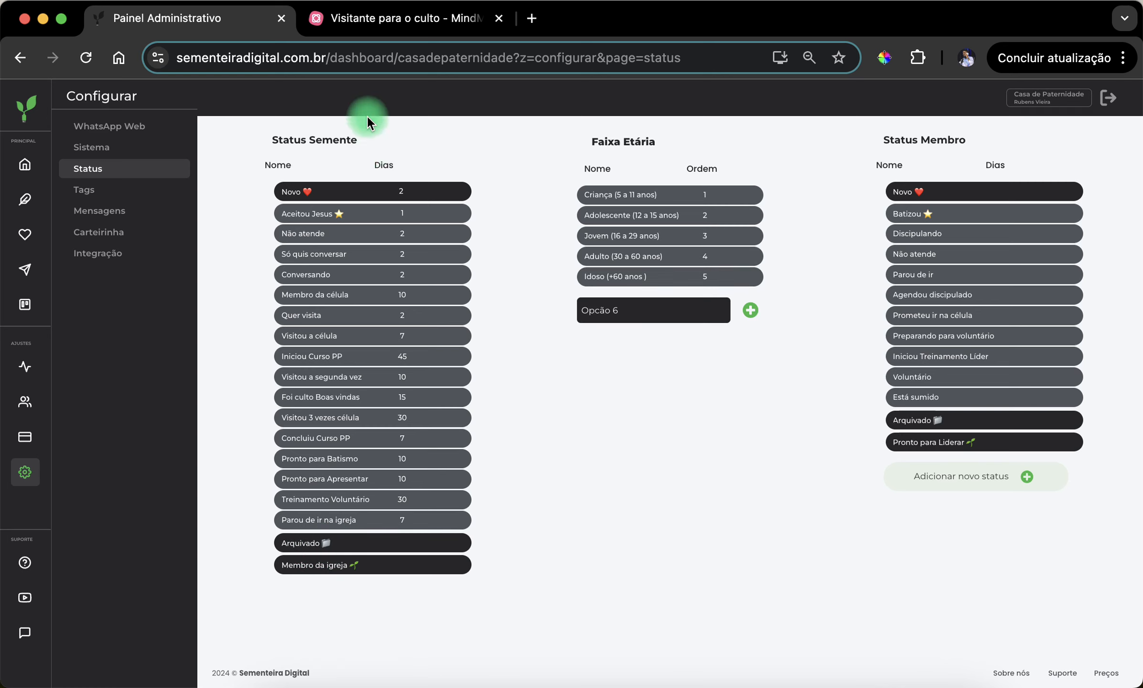
{"action": "left_click", "coordinate": [364, 30]}
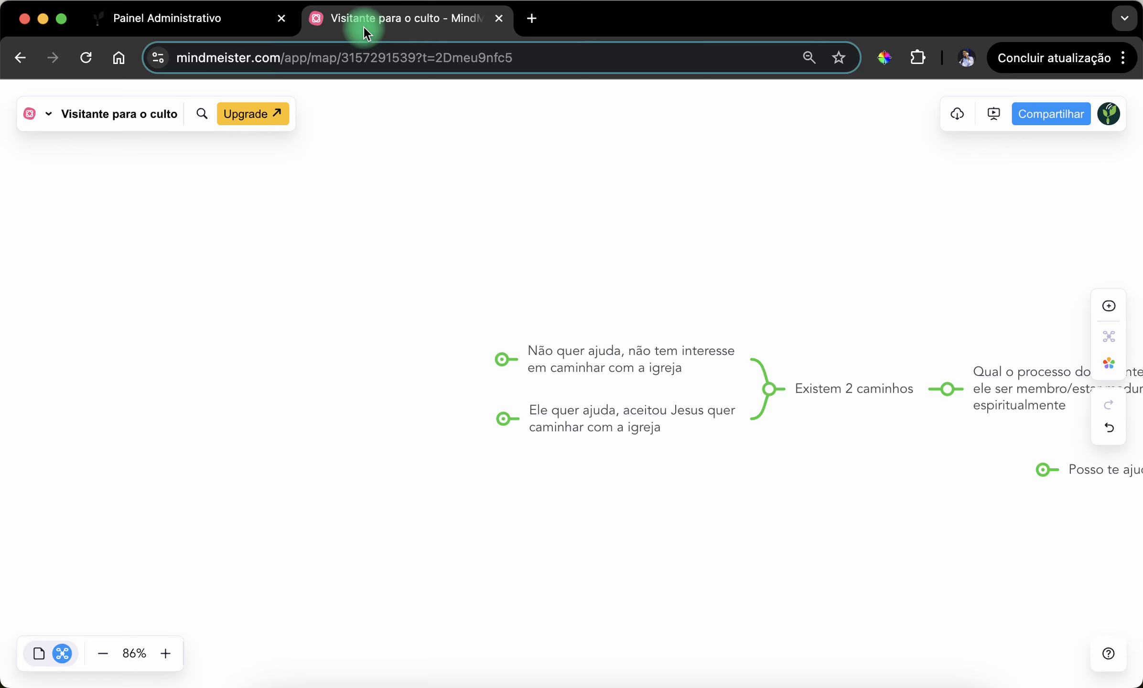
- Expand the "Ele quer ajuda, aceitou Jesus quer caminhar com a igreja" path and review its "Status de qualificação" subtopic
{"action": "left_click", "coordinate": [534, 425]}
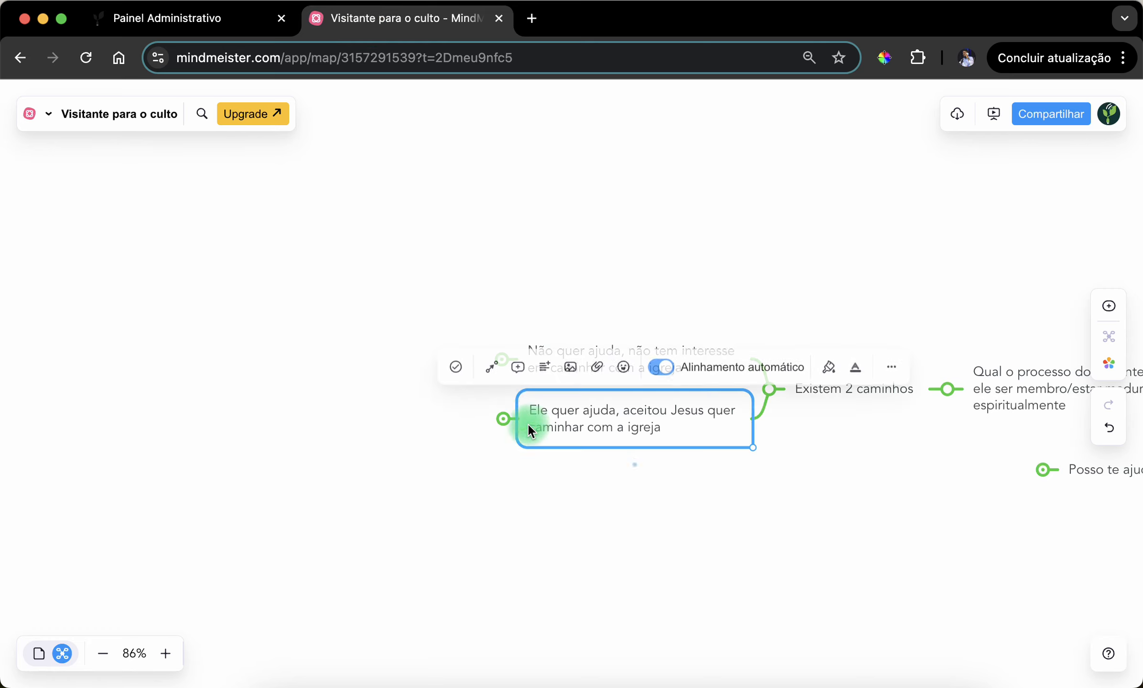
{"action": "left_click", "coordinate": [502, 419]}
{"action": "left_click", "coordinate": [445, 485]}
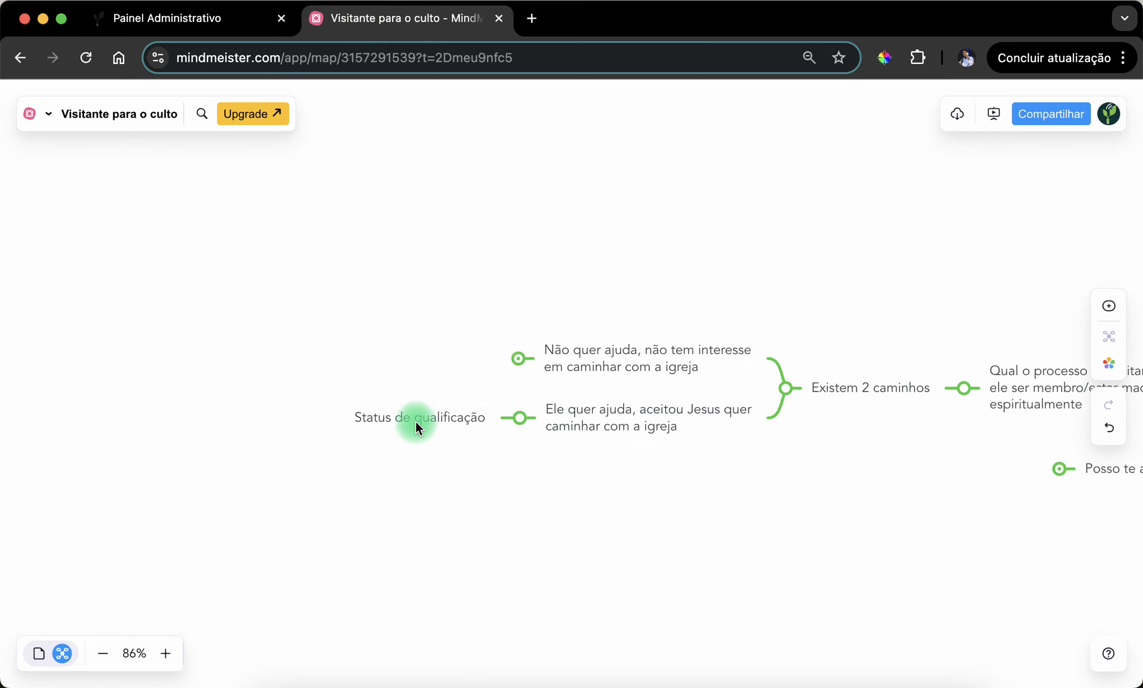
{"action": "left_click", "coordinate": [415, 420]}
{"action": "left_click", "coordinate": [482, 511]}
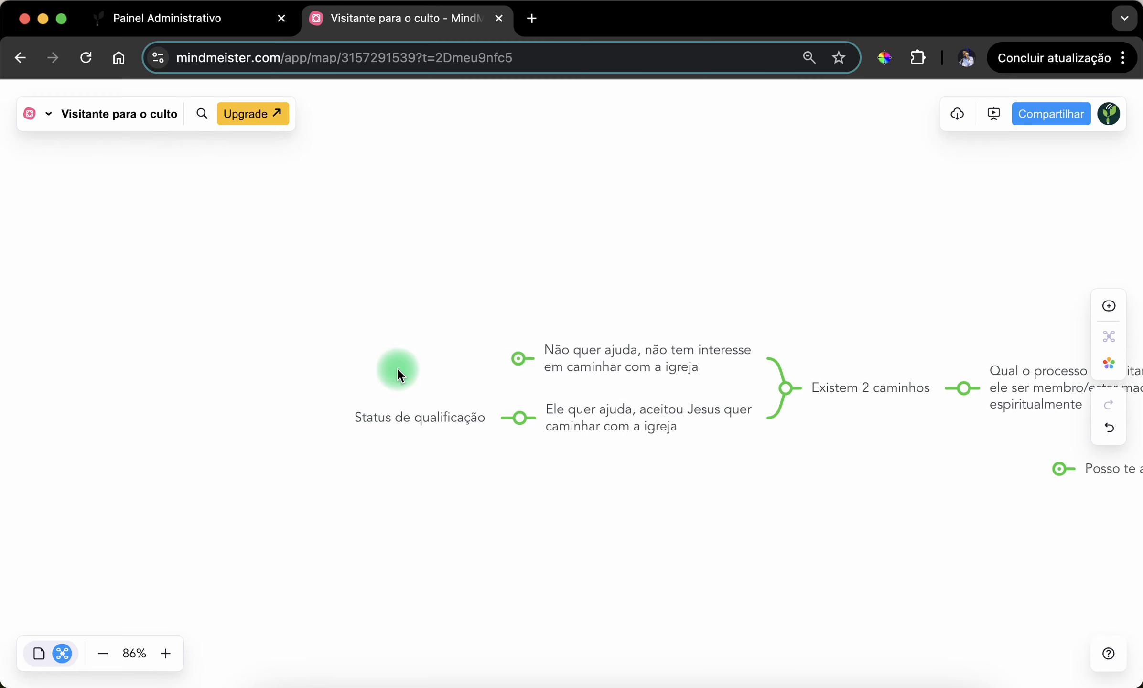
- Review the Status Semente list through "Membro da igreja" in the Painel Administrativo page, and return to the mind map
{"action": "left_click", "coordinate": [183, 24]}
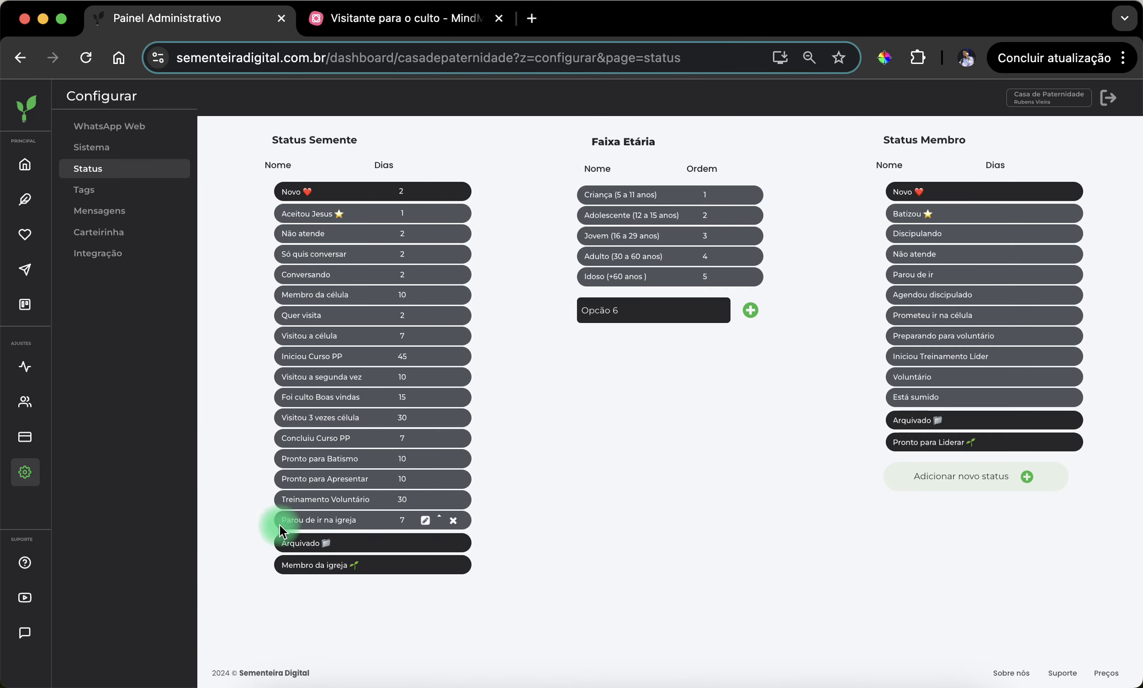
{"action": "left_click", "coordinate": [377, 19]}
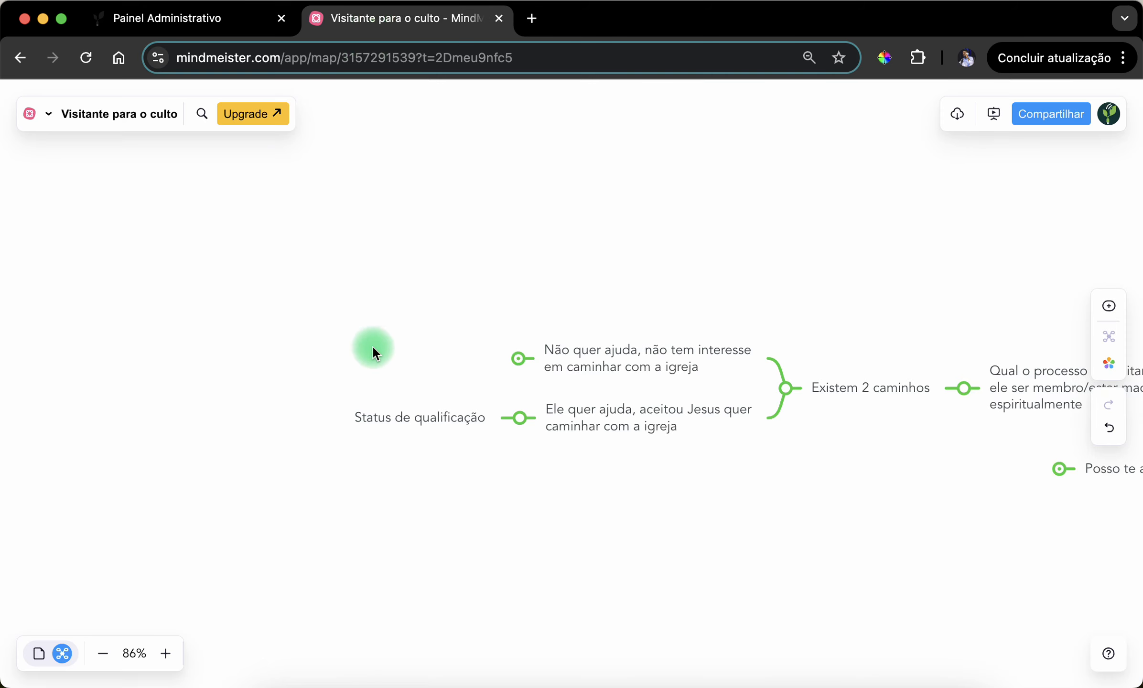
{"action": "left_click", "coordinate": [187, 29]}
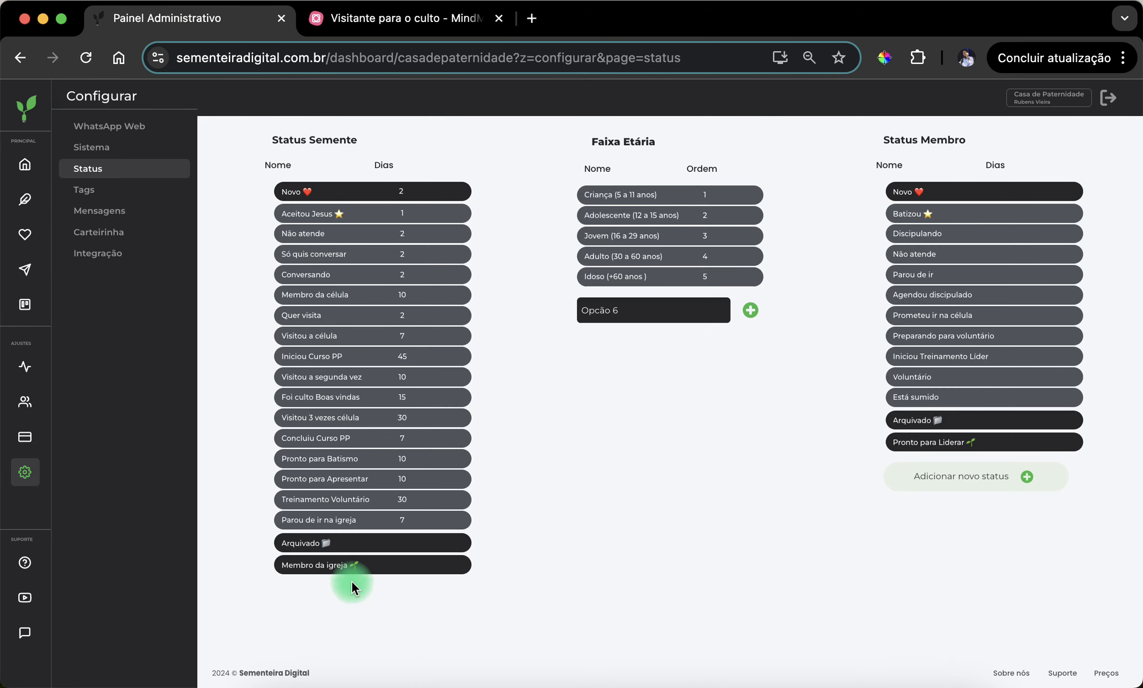
{"action": "left_click", "coordinate": [378, 22]}
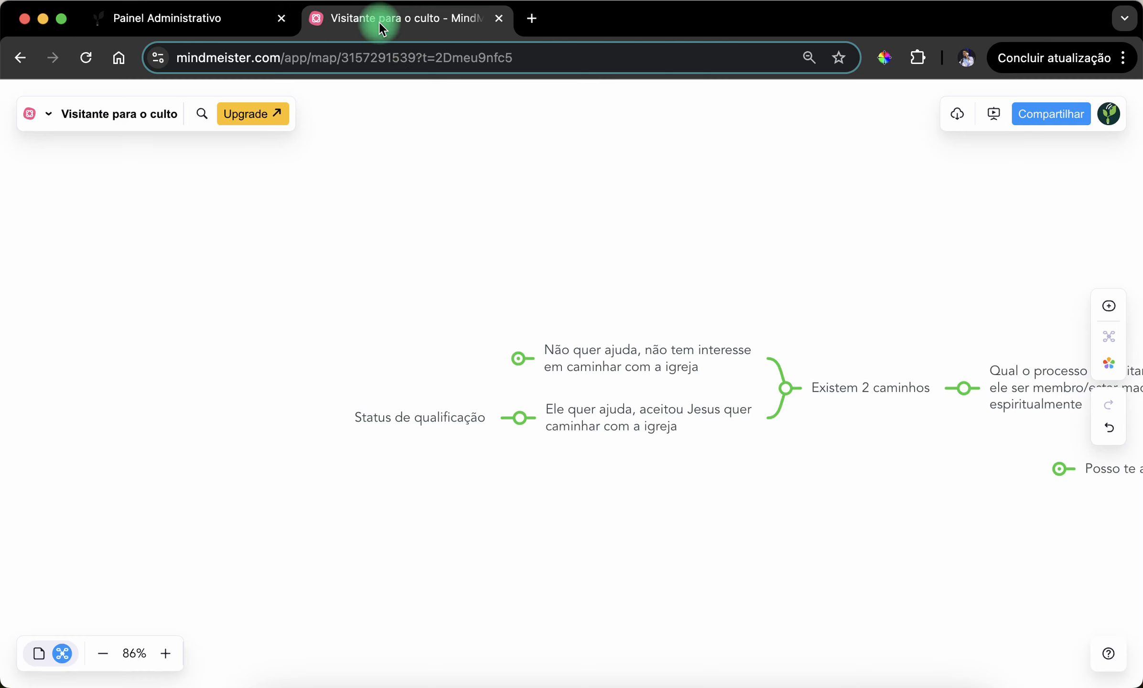
- Collapse the path for visitors who accept help, "Existem 2 caminhos" and the parent topic about the visitor's process
{"action": "left_click", "coordinate": [517, 421]}
{"action": "left_click_drag", "start_coordinate": [726, 467], "coordinate": [335, 314]}
{"action": "left_click_drag", "start_coordinate": [550, 371], "coordinate": [520, 444]}
{"action": "left_click", "coordinate": [370, 308]}
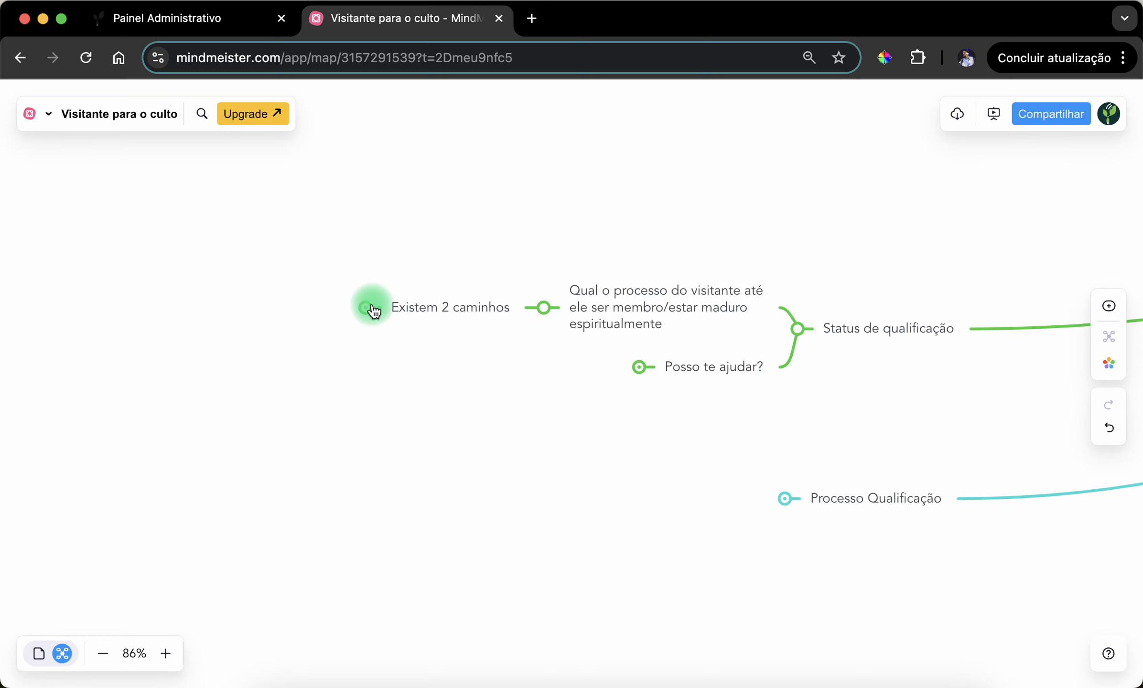
{"action": "left_click_drag", "start_coordinate": [573, 392], "coordinate": [511, 364]}
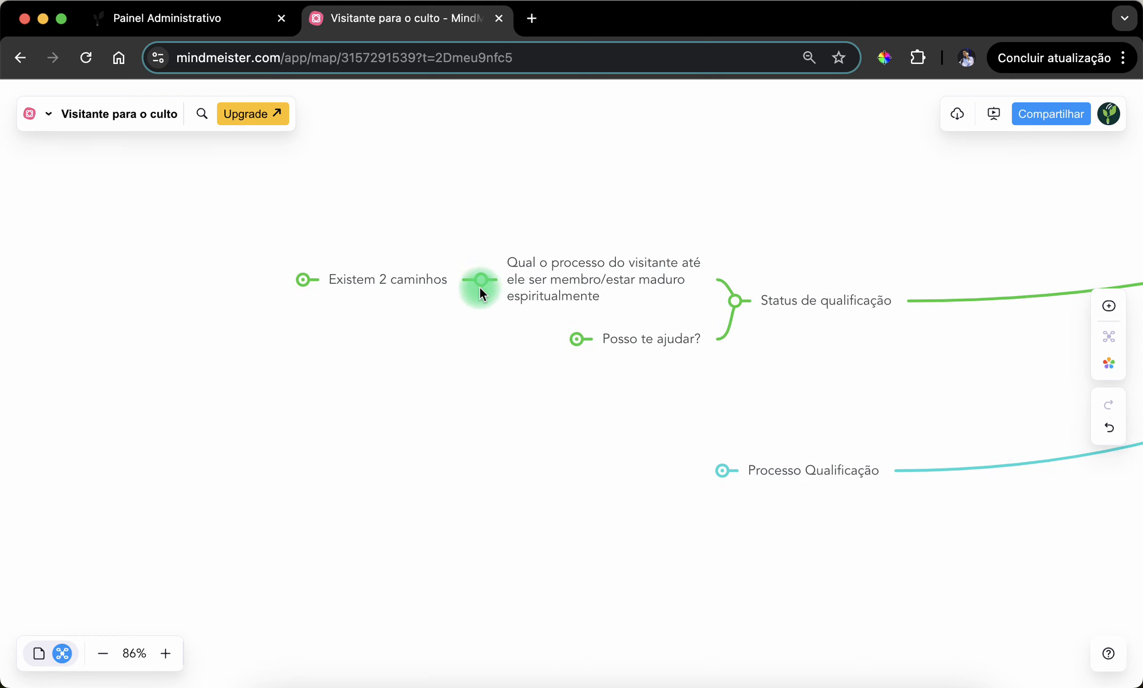
{"action": "left_click", "coordinate": [480, 282]}
- Expand the "Posso te ajudar?" topic to show its "Consultoria" subtopic
{"action": "left_click_drag", "start_coordinate": [609, 327], "coordinate": [705, 340]}
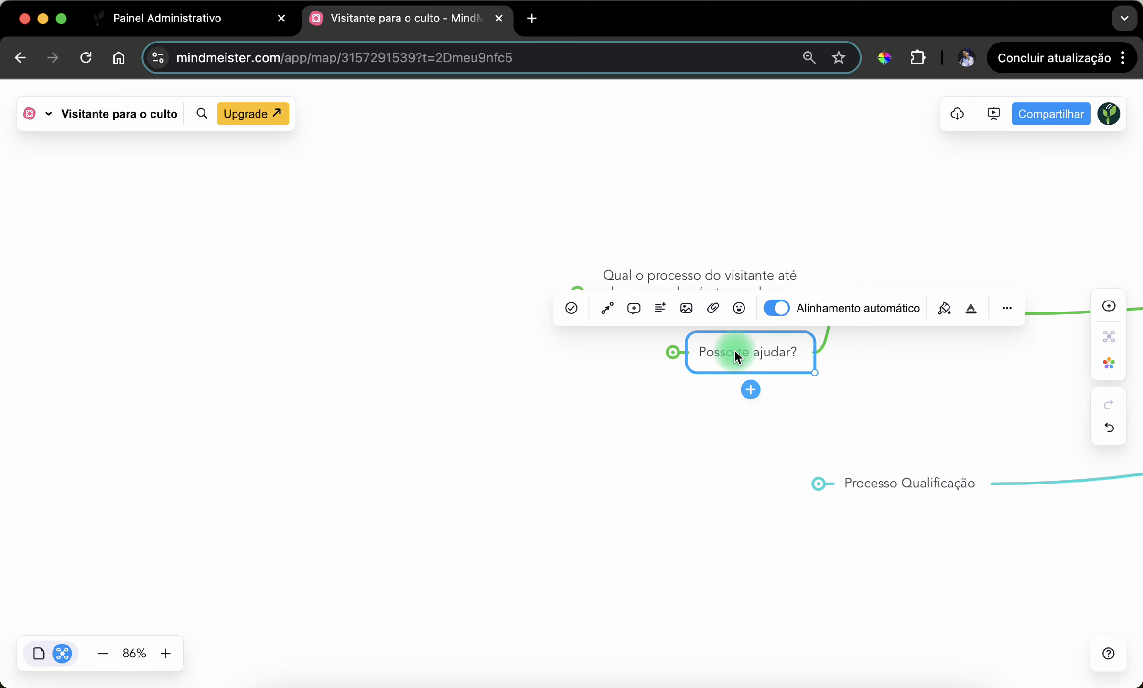
{"action": "left_click", "coordinate": [676, 355]}
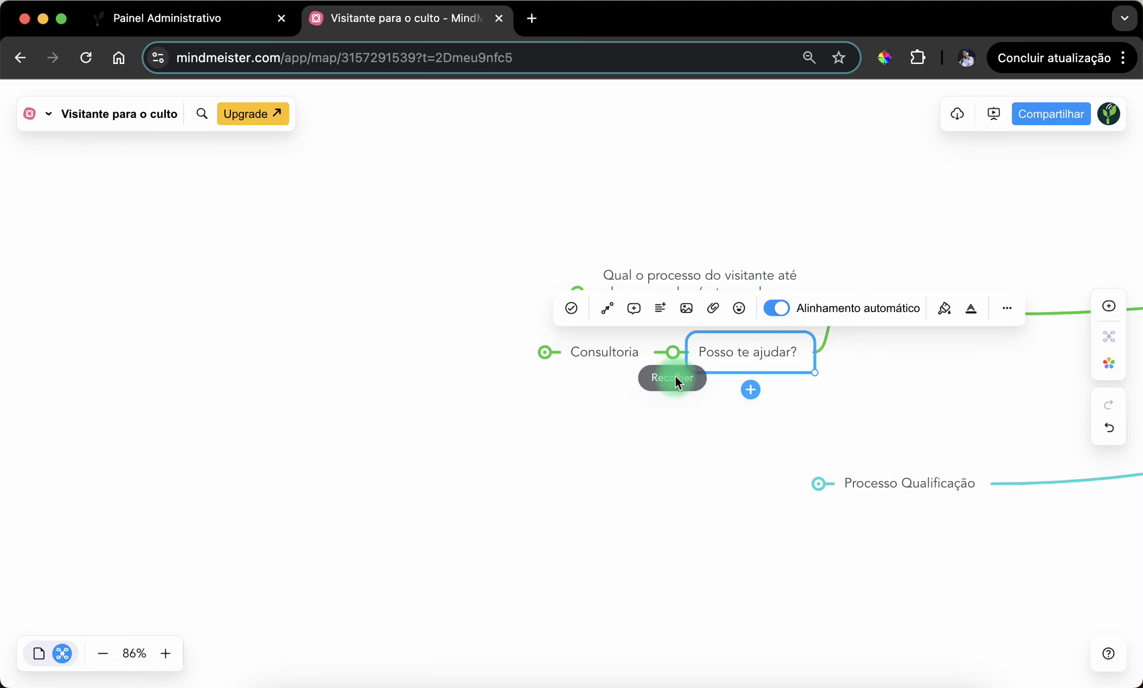
{"action": "left_click", "coordinate": [658, 408]}
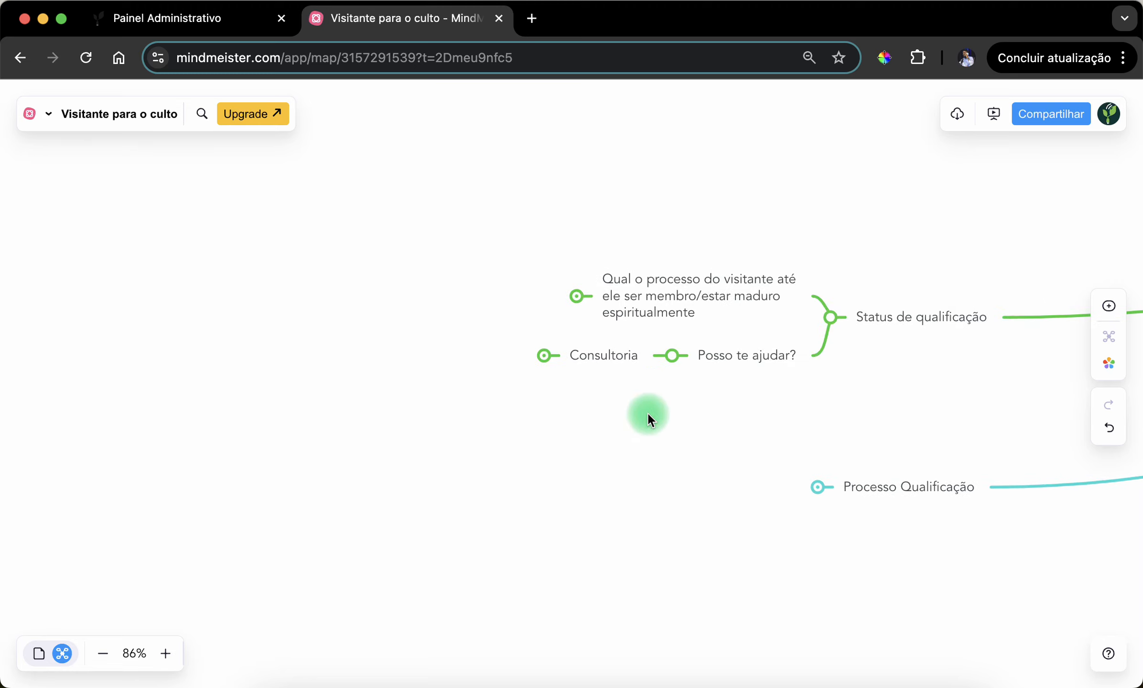
- Expand "Qual o processo do visitante até ele ser membro/estar maduro espiritualmente" and its "Existem 2 caminhos" subtopic
{"action": "left_click", "coordinate": [579, 298]}
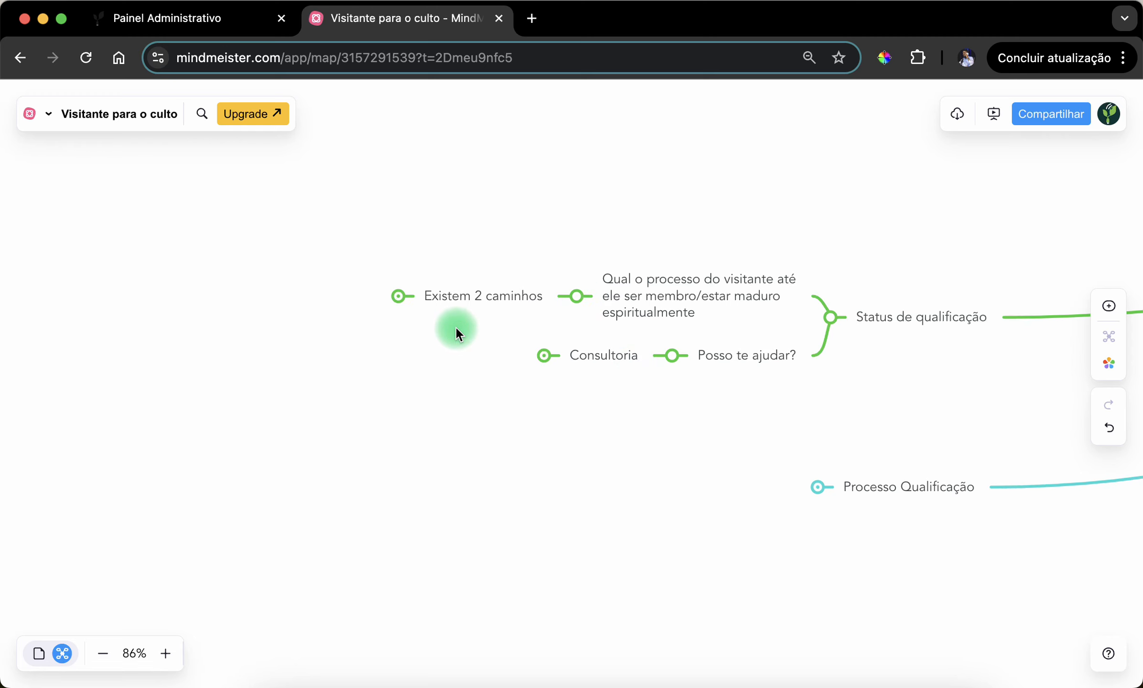
{"action": "left_click", "coordinate": [397, 305]}
{"action": "left_click", "coordinate": [437, 387]}
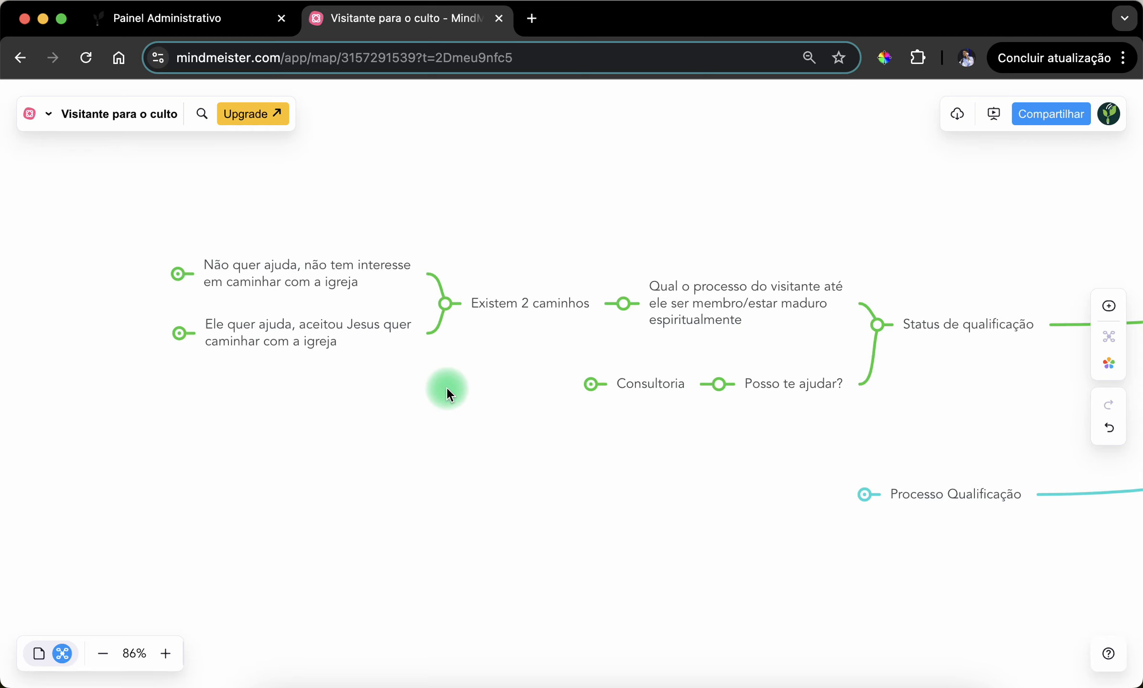
- Expand the "Consultoria" topic to show its subtopics
{"action": "left_click_drag", "start_coordinate": [717, 508], "coordinate": [554, 493]}
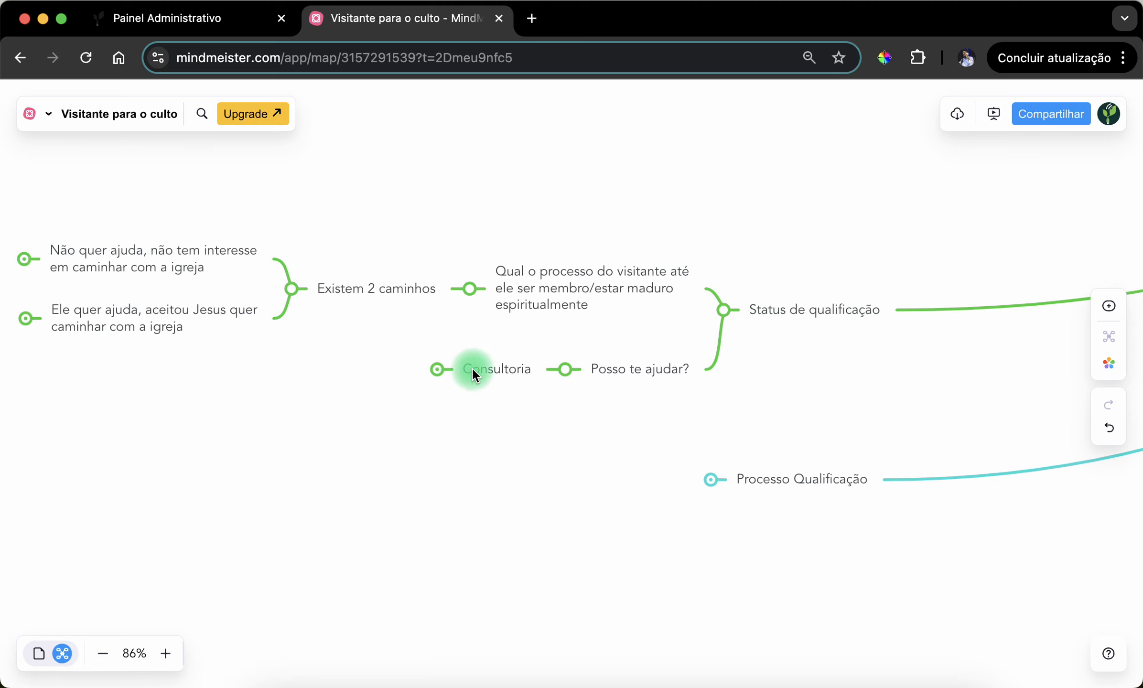
{"action": "left_click_drag", "start_coordinate": [467, 437], "coordinate": [643, 497]}
{"action": "left_click", "coordinate": [485, 384]}
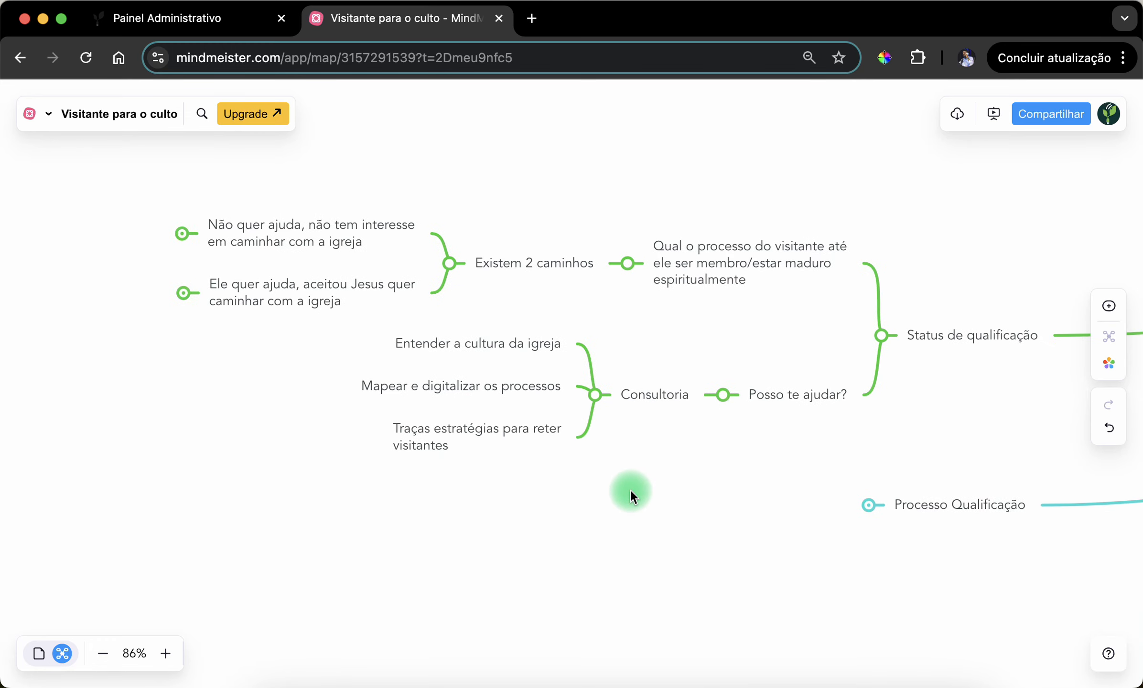
- Examine the "Consultoria" subtopics on understanding the church culture, mapping and digitalizing processes, and strategies to retain visitors
{"action": "left_click", "coordinate": [474, 342]}
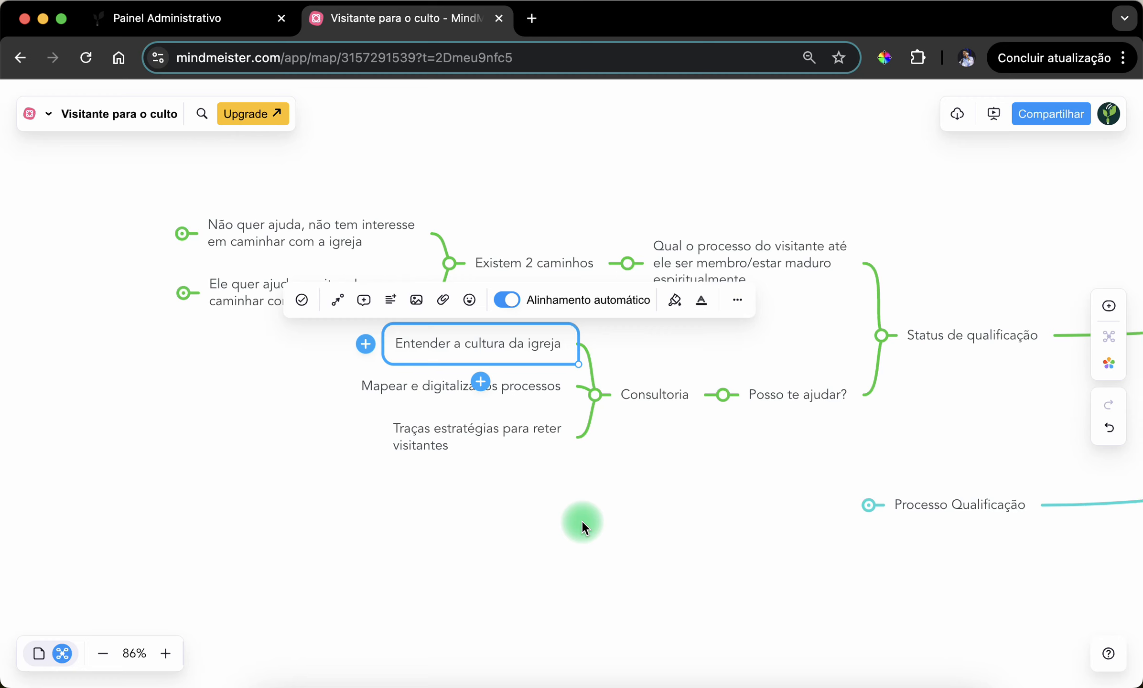
{"action": "left_click", "coordinate": [581, 520]}
{"action": "left_click", "coordinate": [465, 350]}
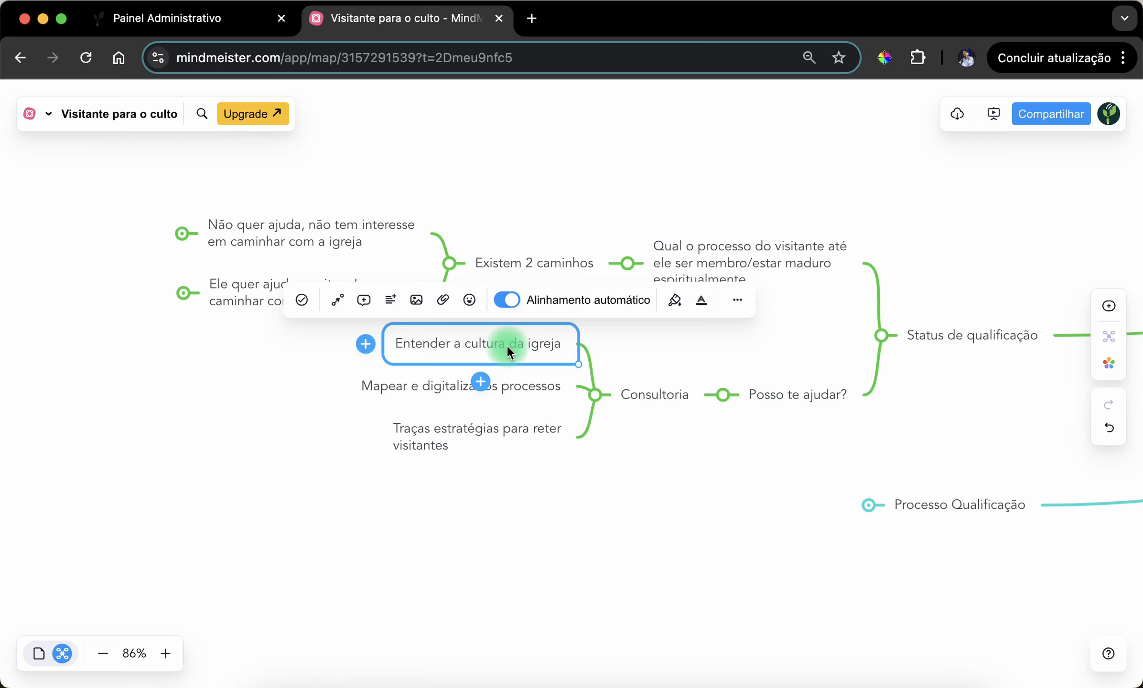
{"action": "left_click", "coordinate": [499, 515]}
{"action": "left_click", "coordinate": [477, 401]}
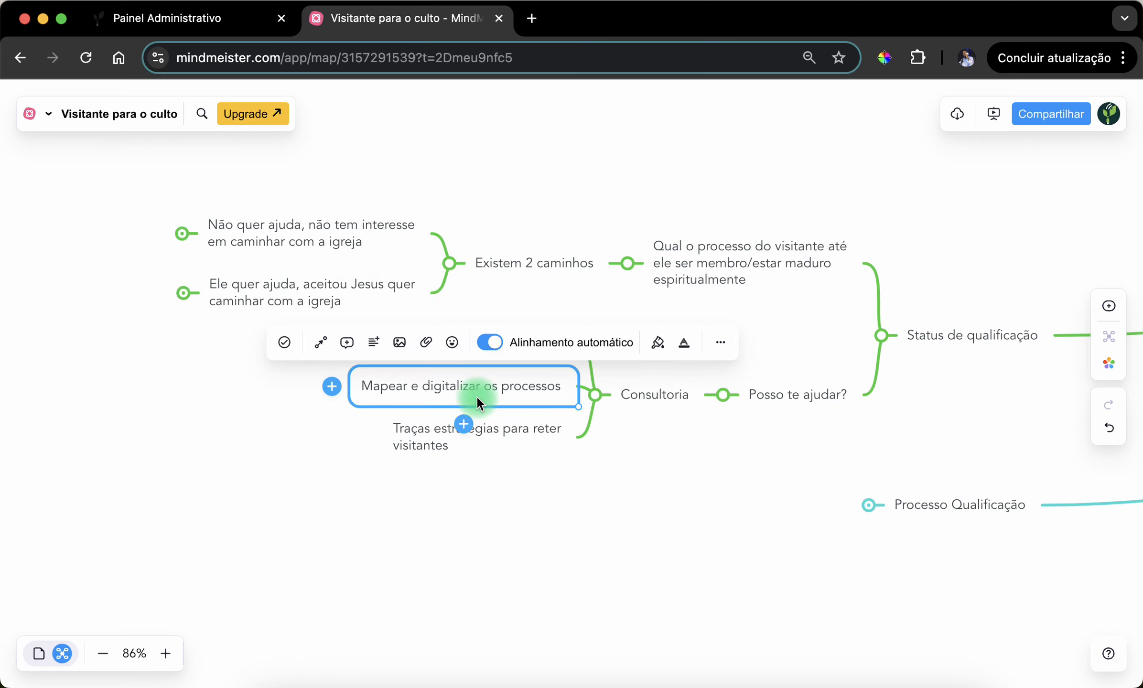
{"action": "left_click", "coordinate": [581, 549]}
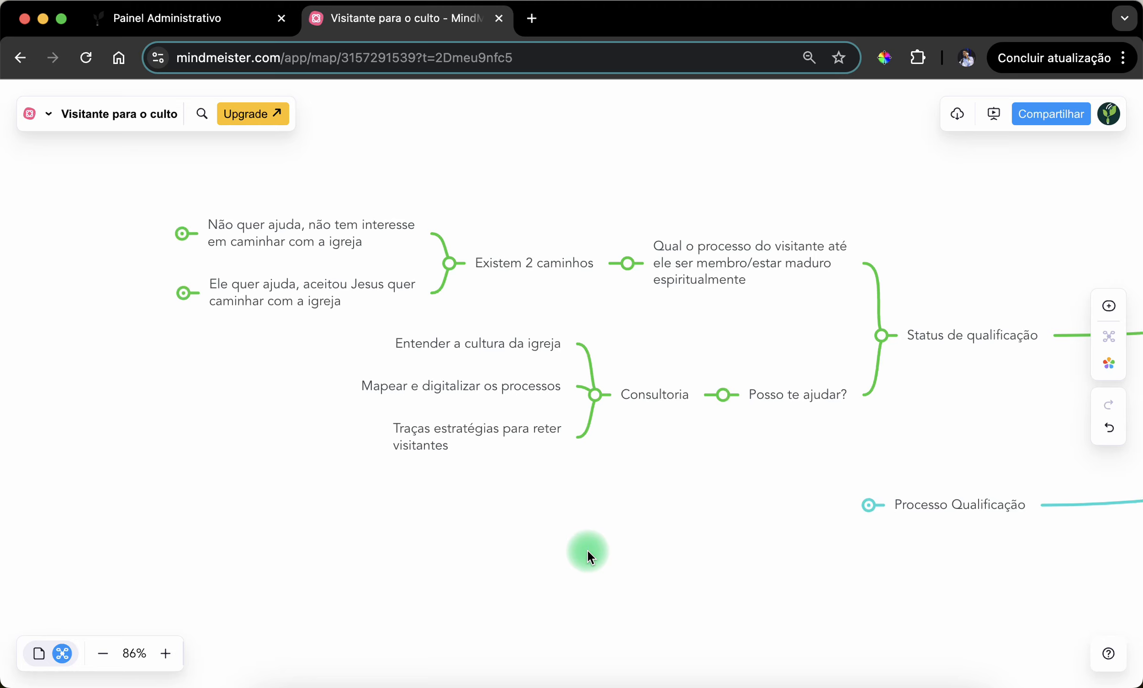
{"action": "left_click", "coordinate": [459, 432]}
{"action": "left_click", "coordinate": [501, 505]}
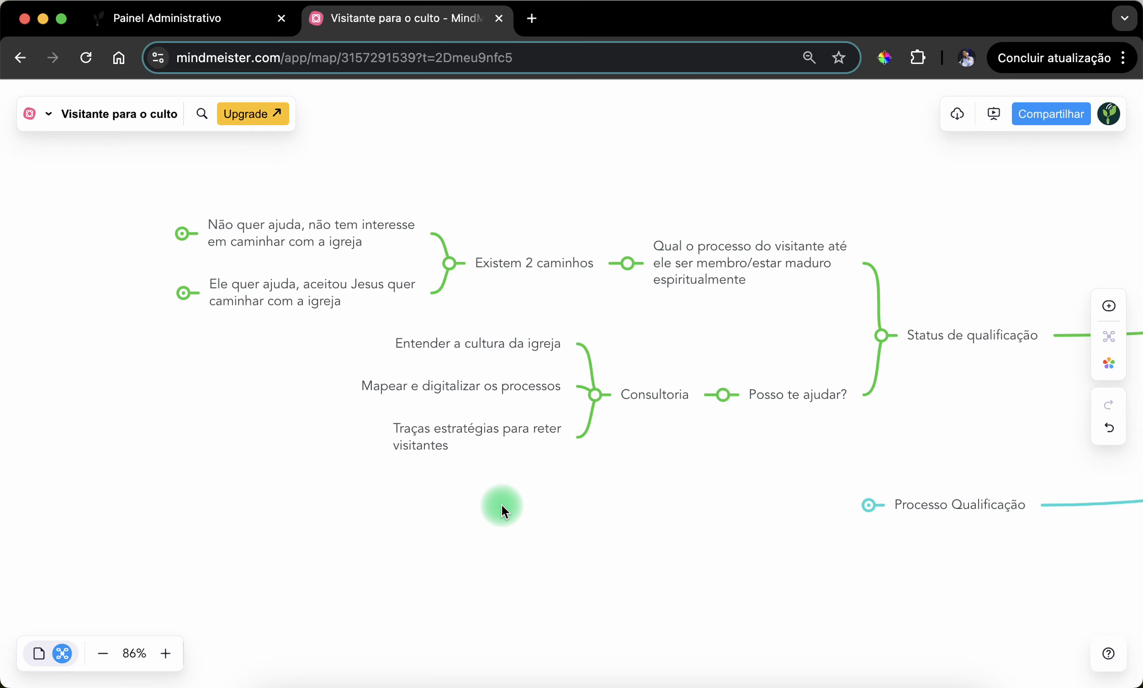
- Collapse "Consultoria", "Posso te ajudar?", "Existem 2 caminhos" and the topic about the visitor's process
{"action": "left_click", "coordinate": [594, 401]}
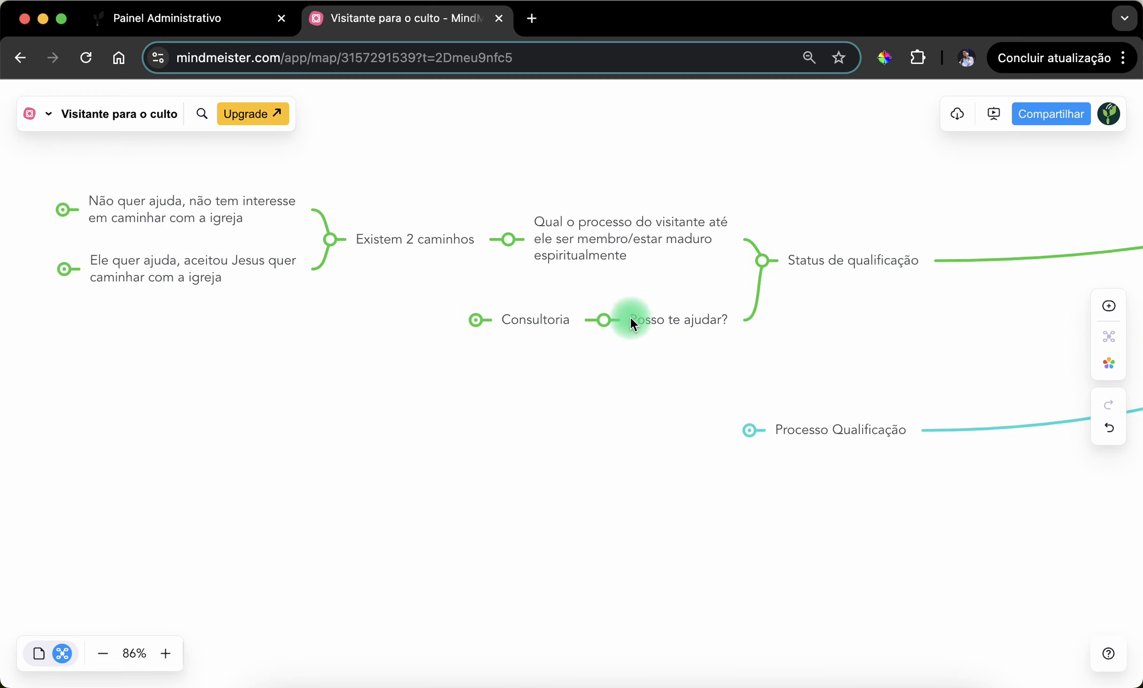
{"action": "left_click", "coordinate": [603, 319]}
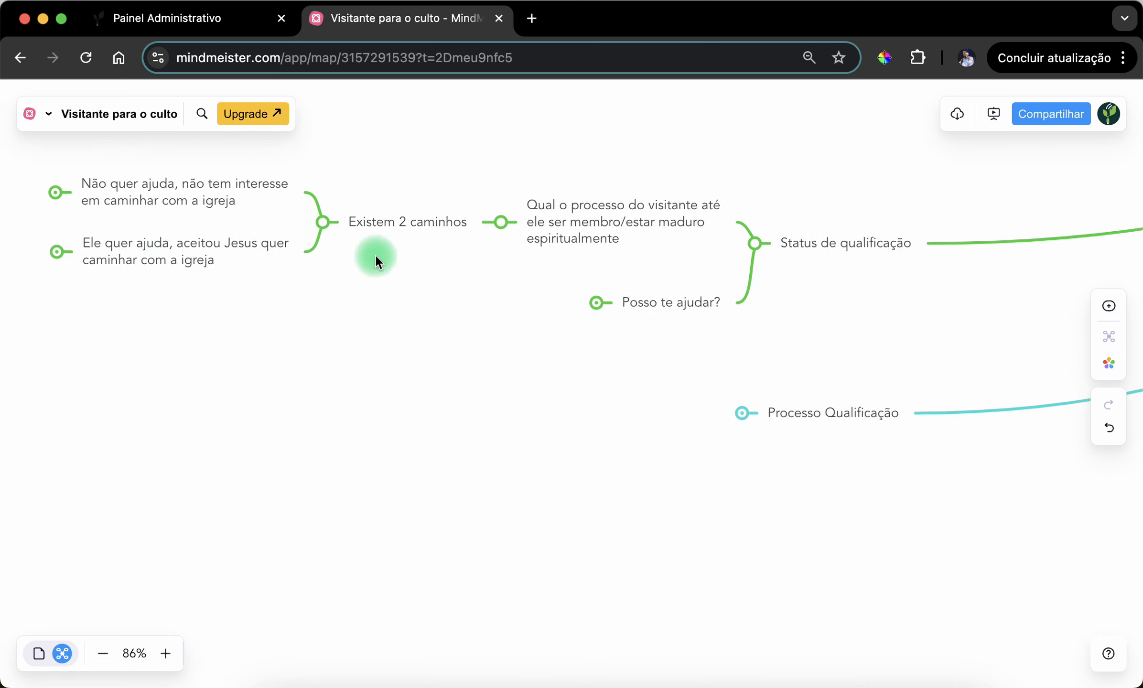
{"action": "left_click", "coordinate": [328, 221]}
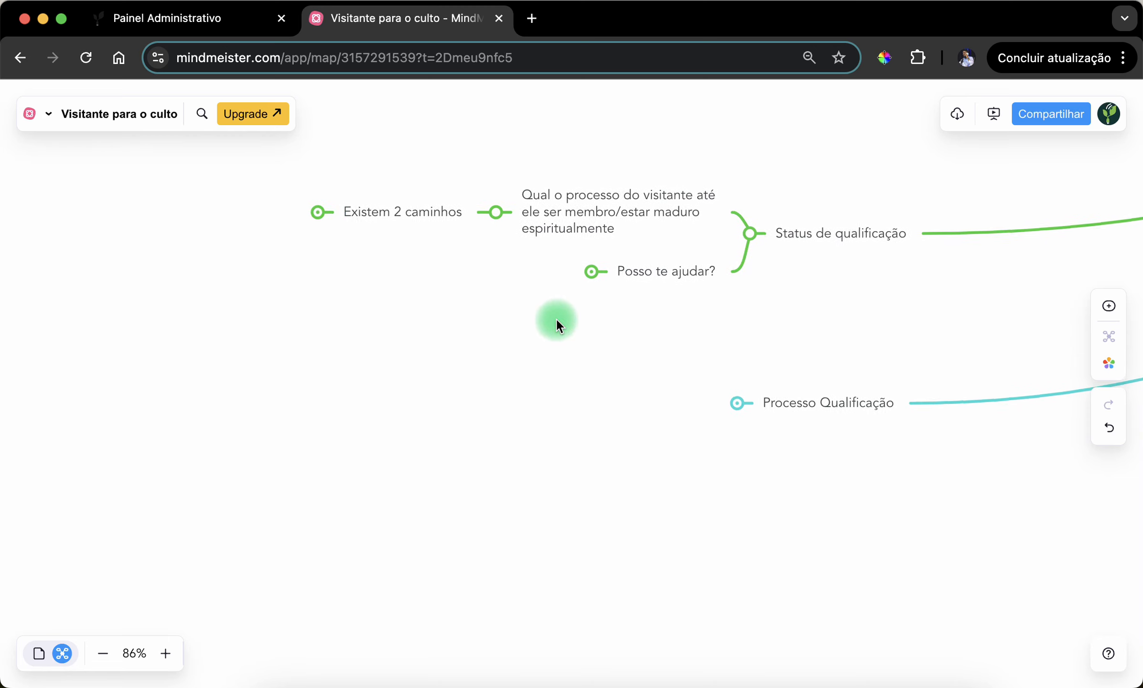
{"action": "left_click", "coordinate": [497, 211]}
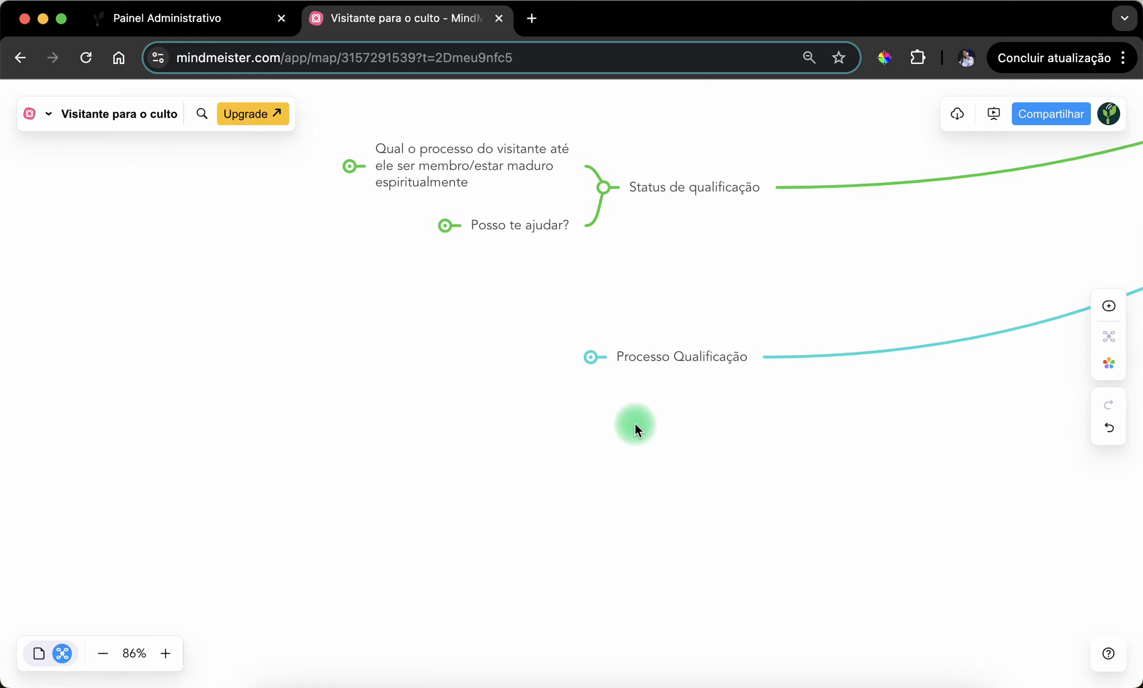
- Expand "Processo Qualificação" and review its chain of stages from "Visitou 2 vezes" to "Integração time"
{"action": "left_click", "coordinate": [591, 358]}
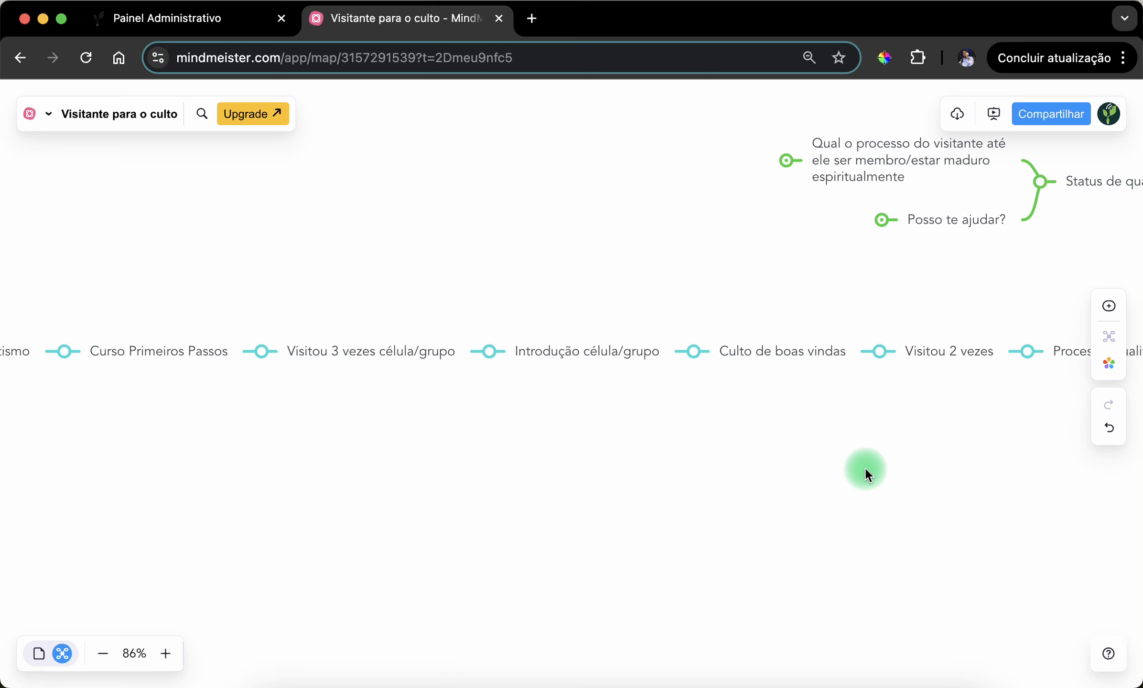
{"action": "left_click_drag", "start_coordinate": [860, 476], "coordinate": [980, 475]}
{"action": "left_click_drag", "start_coordinate": [635, 443], "coordinate": [945, 436]}
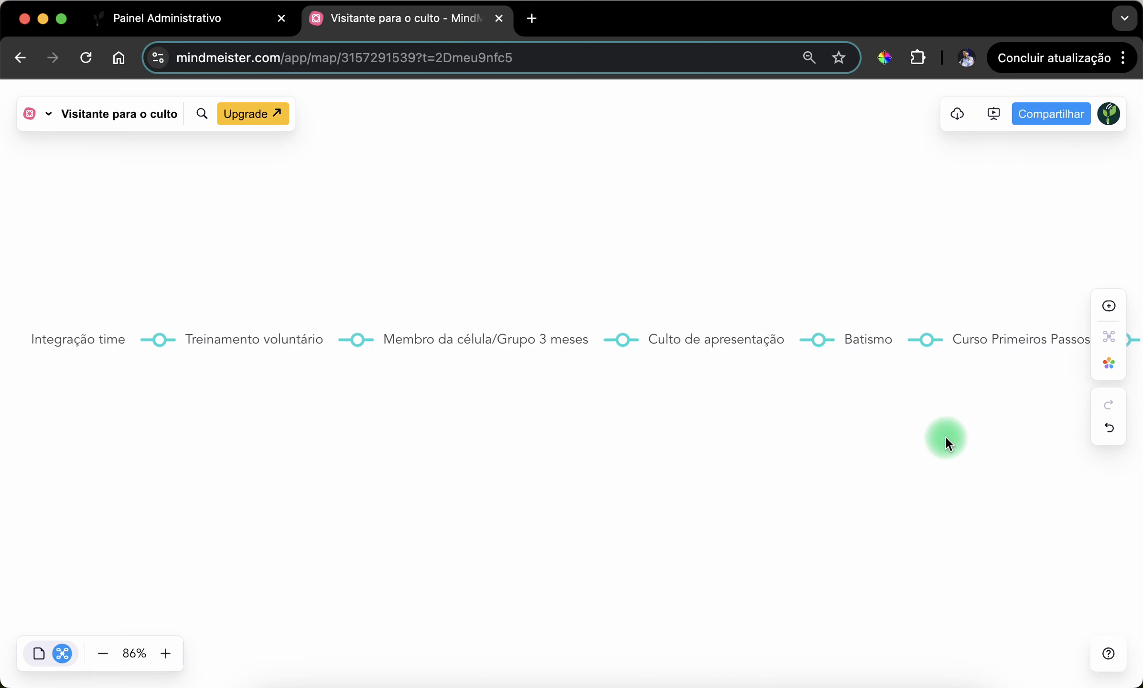
{"action": "left_click_drag", "start_coordinate": [569, 438], "coordinate": [744, 434]}
{"action": "left_click_drag", "start_coordinate": [955, 436], "coordinate": [335, 466]}
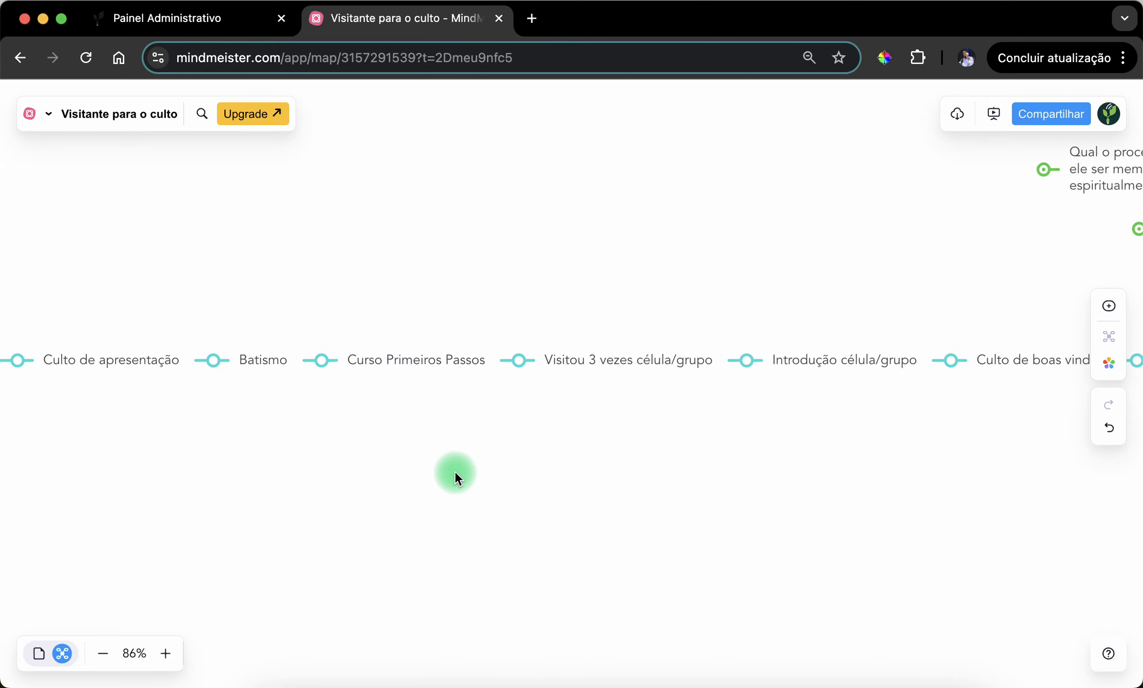
{"action": "left_click_drag", "start_coordinate": [662, 473], "coordinate": [406, 467]}
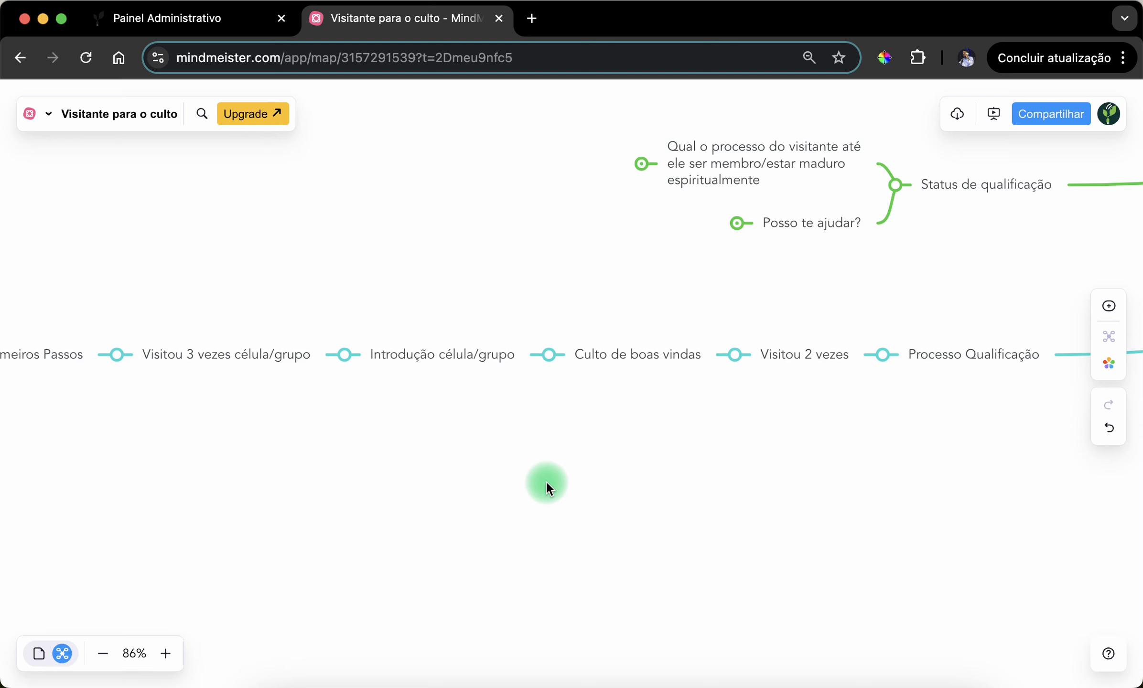
- Switch to the admin panel to check its status settings, and return to the "Visitante para o culto" mind map
{"action": "left_click_drag", "start_coordinate": [775, 504], "coordinate": [713, 522]}
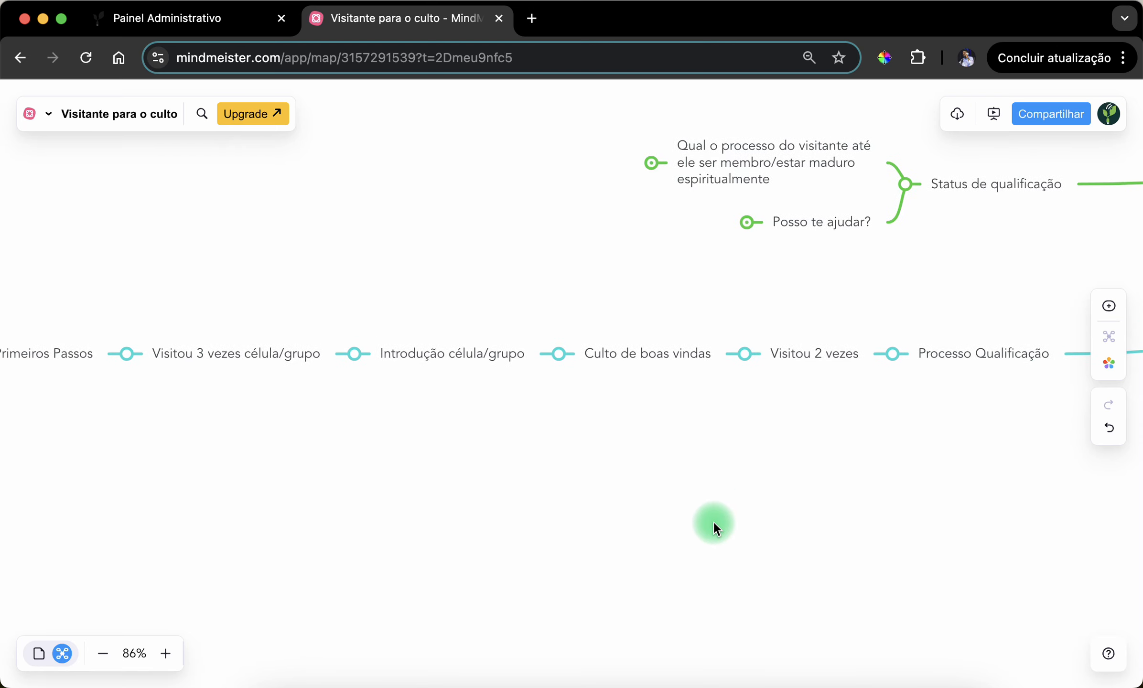
{"action": "left_click", "coordinate": [207, 21]}
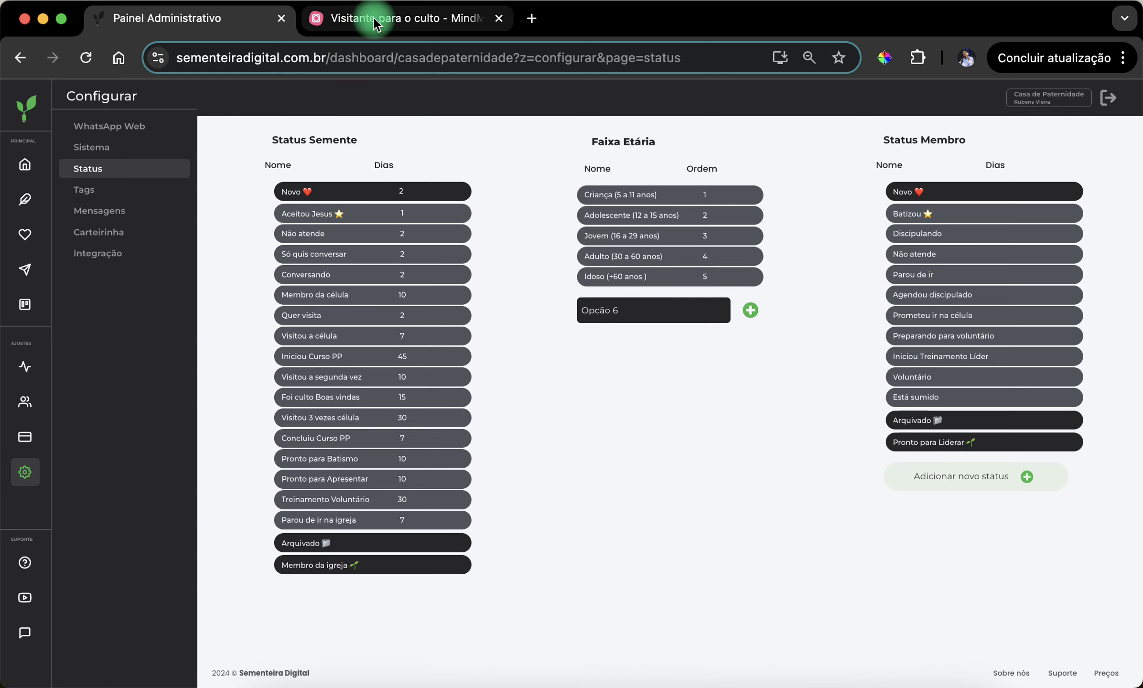
{"action": "left_click", "coordinate": [328, 21]}
{"action": "left_click_drag", "start_coordinate": [745, 451], "coordinate": [642, 449]}
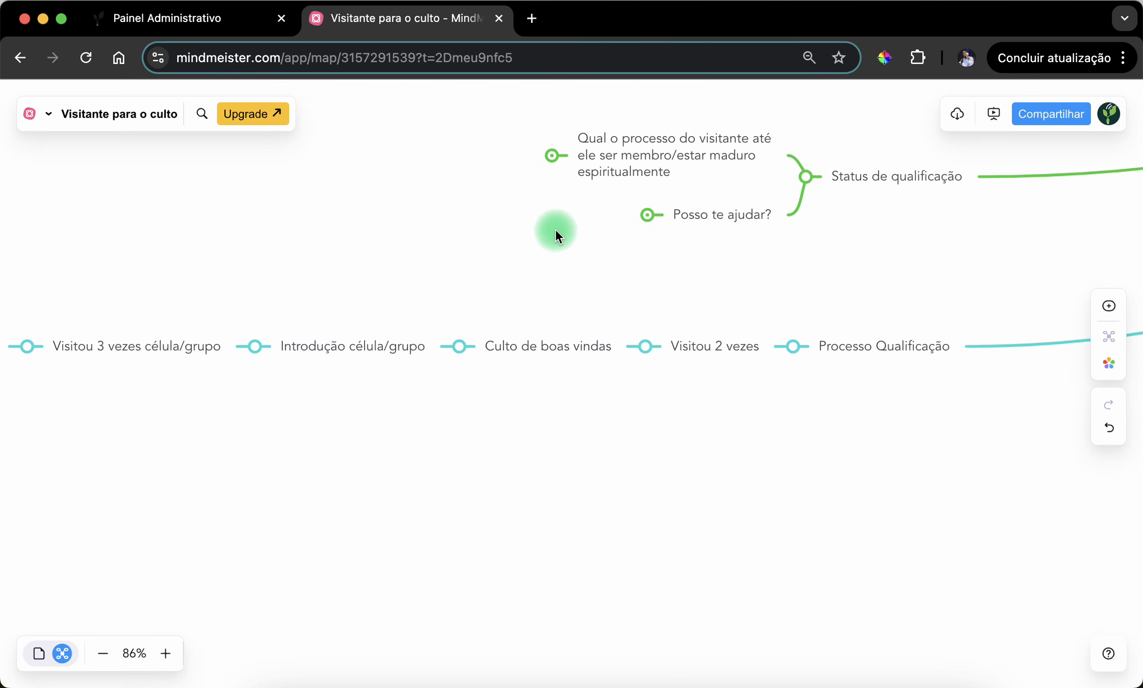
- Examine the "Visitou 2 vezes" and "Culto de boas vindas" stages, highlighting each topic in the qualification chain
{"action": "left_click", "coordinate": [702, 346]}
{"action": "left_click", "coordinate": [688, 417]}
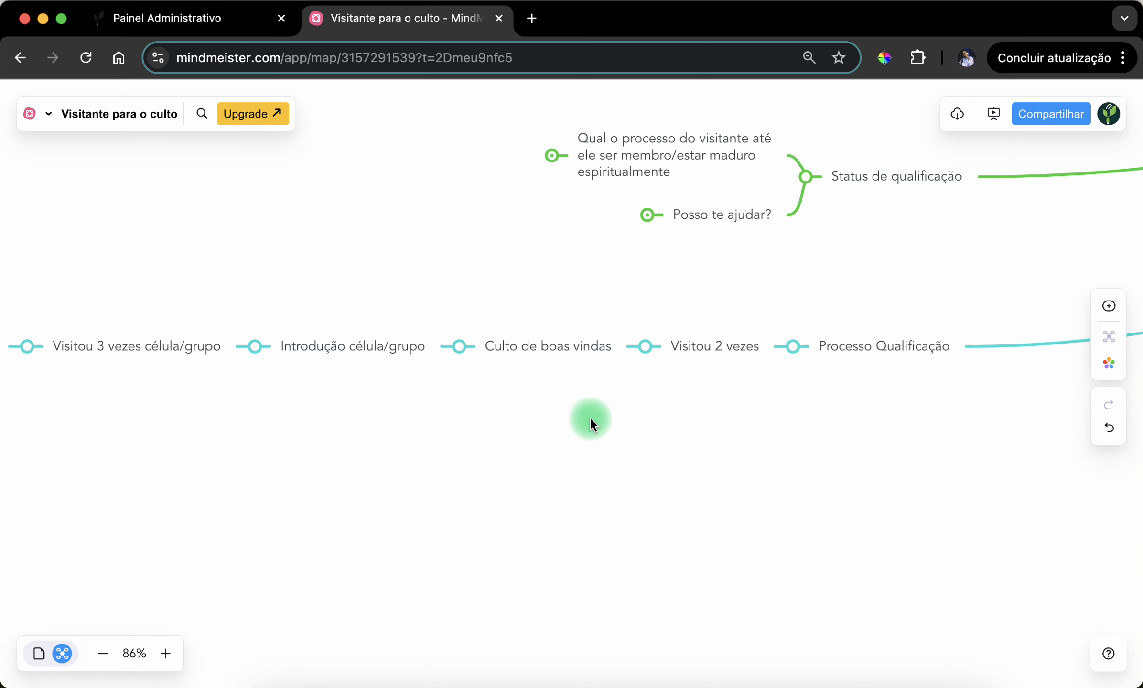
{"action": "left_click", "coordinate": [697, 345]}
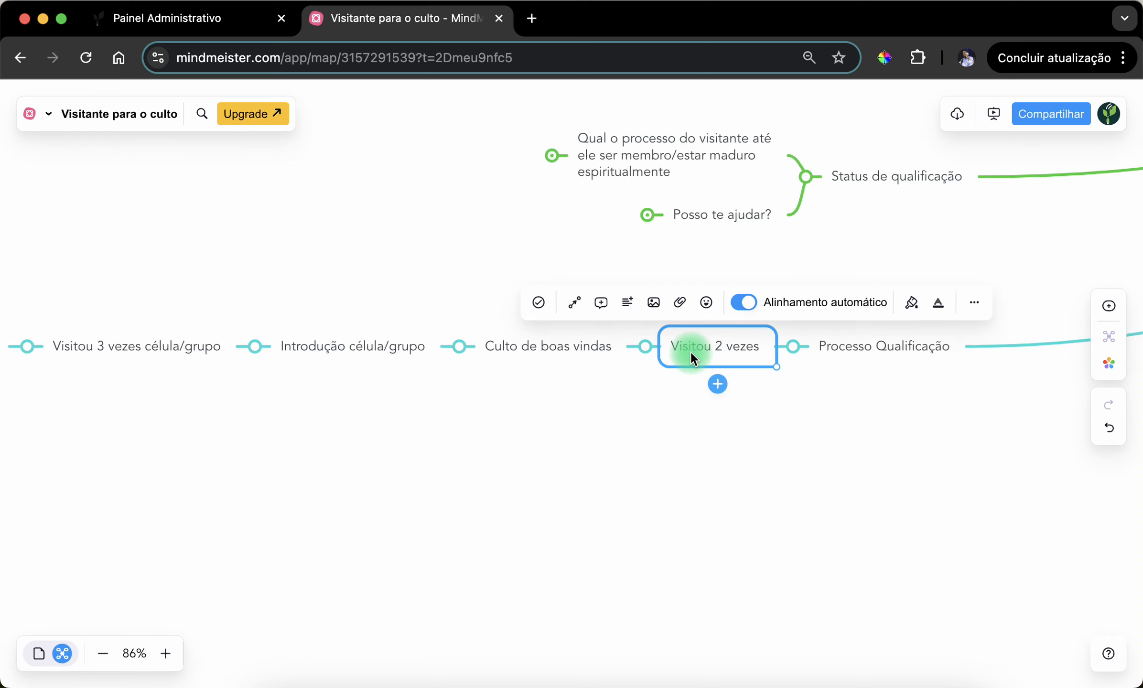
{"action": "left_click_drag", "start_coordinate": [557, 435], "coordinate": [752, 459]}
{"action": "left_click", "coordinate": [745, 376]}
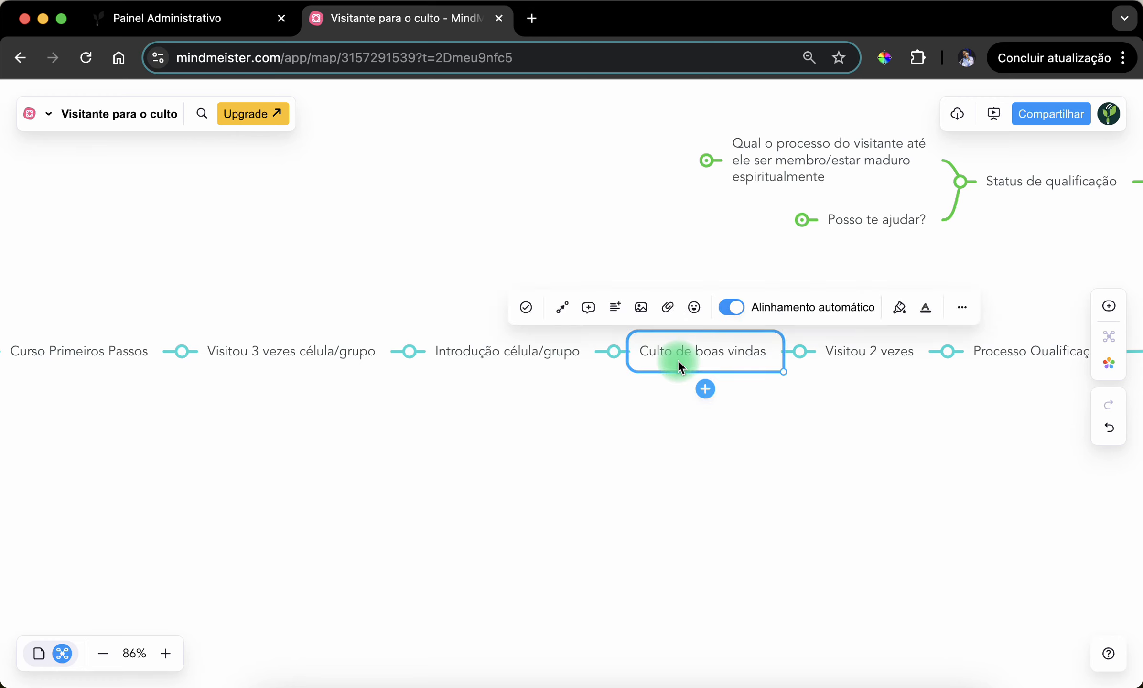
{"action": "left_click", "coordinate": [668, 417]}
{"action": "scroll", "coordinate": [735, 388], "scroll_direction": "left", "scroll_amount": 3}
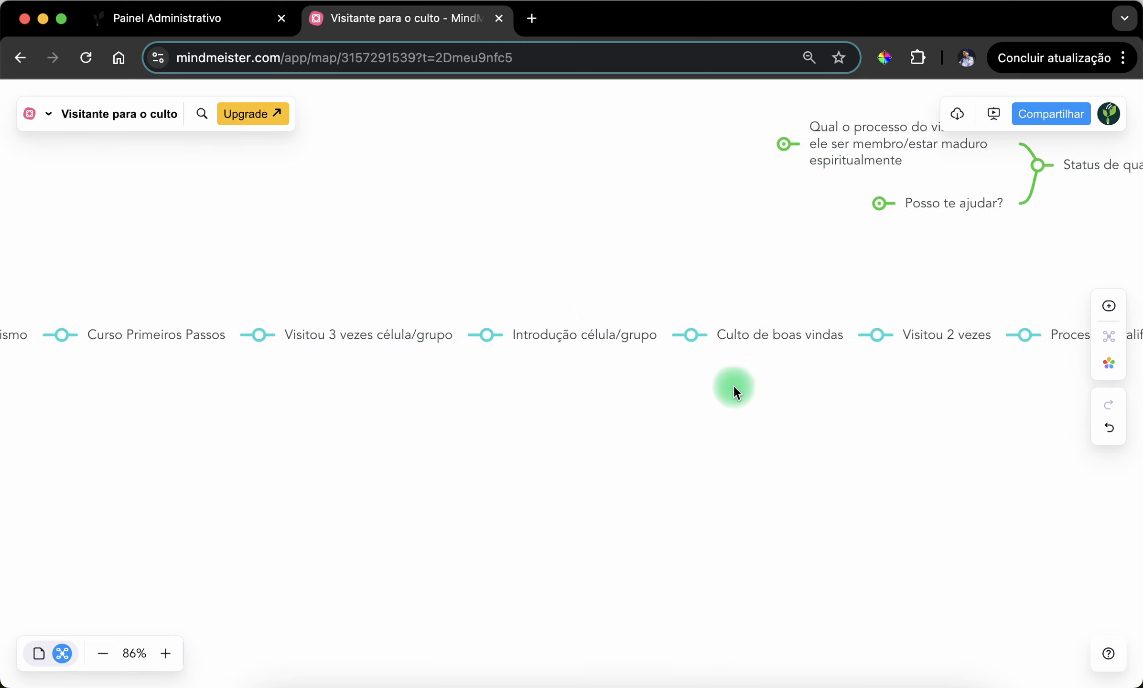
{"action": "left_click", "coordinate": [753, 340]}
{"action": "left_click", "coordinate": [691, 412]}
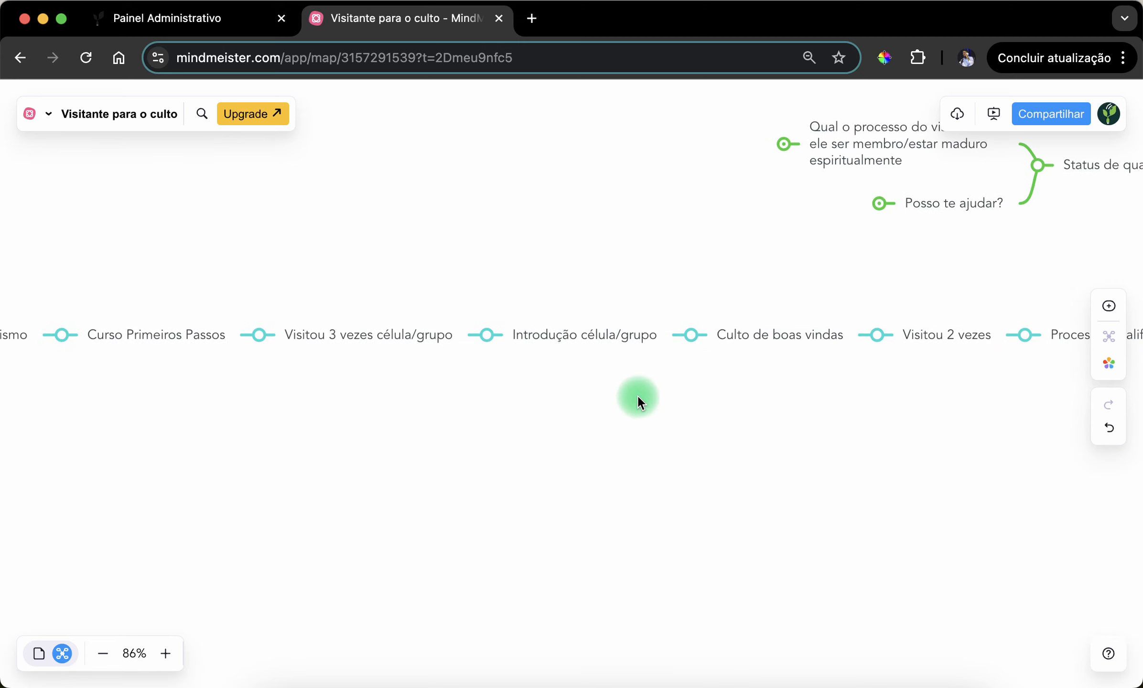
- Examine the "Introdução célula/grupo" stage and its place after "Visitou 2 vezes" and "Culto de boas vindas" in the chain
{"action": "left_click_drag", "start_coordinate": [608, 451], "coordinate": [617, 453]}
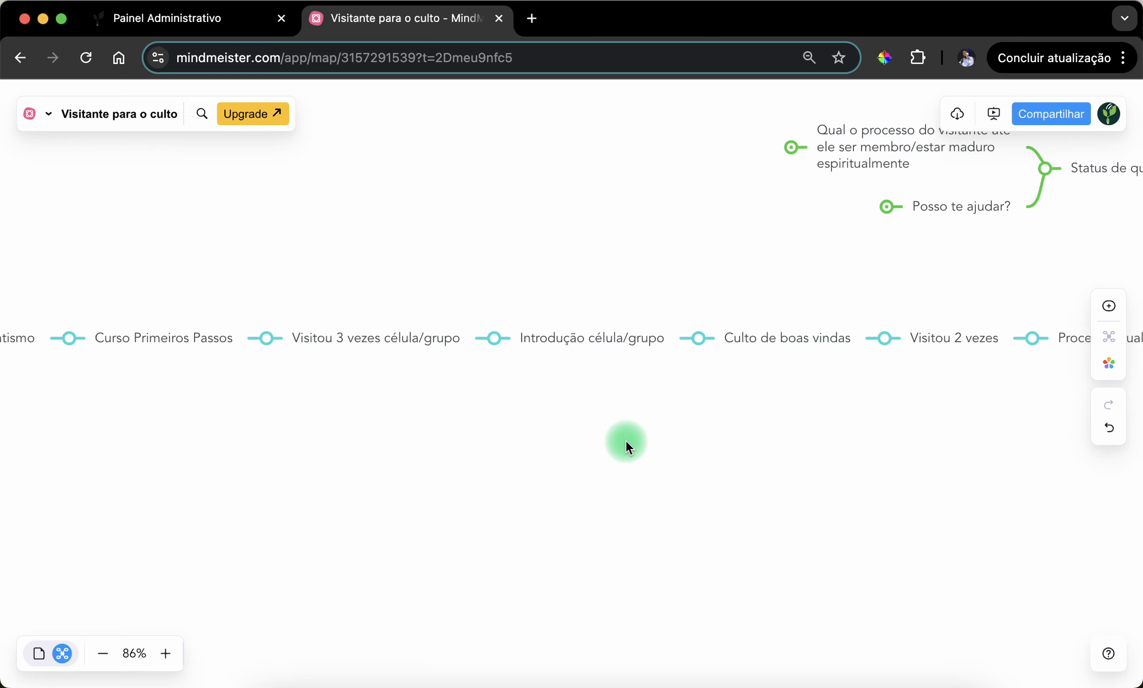
{"action": "left_click_drag", "start_coordinate": [626, 438], "coordinate": [707, 430]}
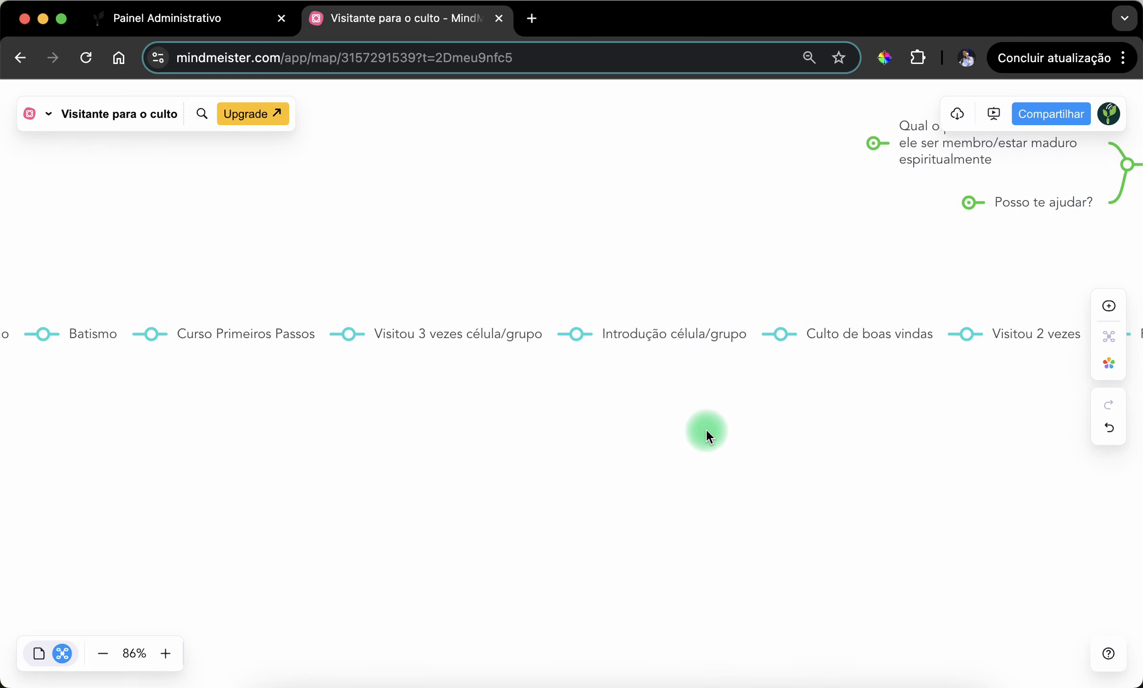
{"action": "left_click", "coordinate": [635, 325]}
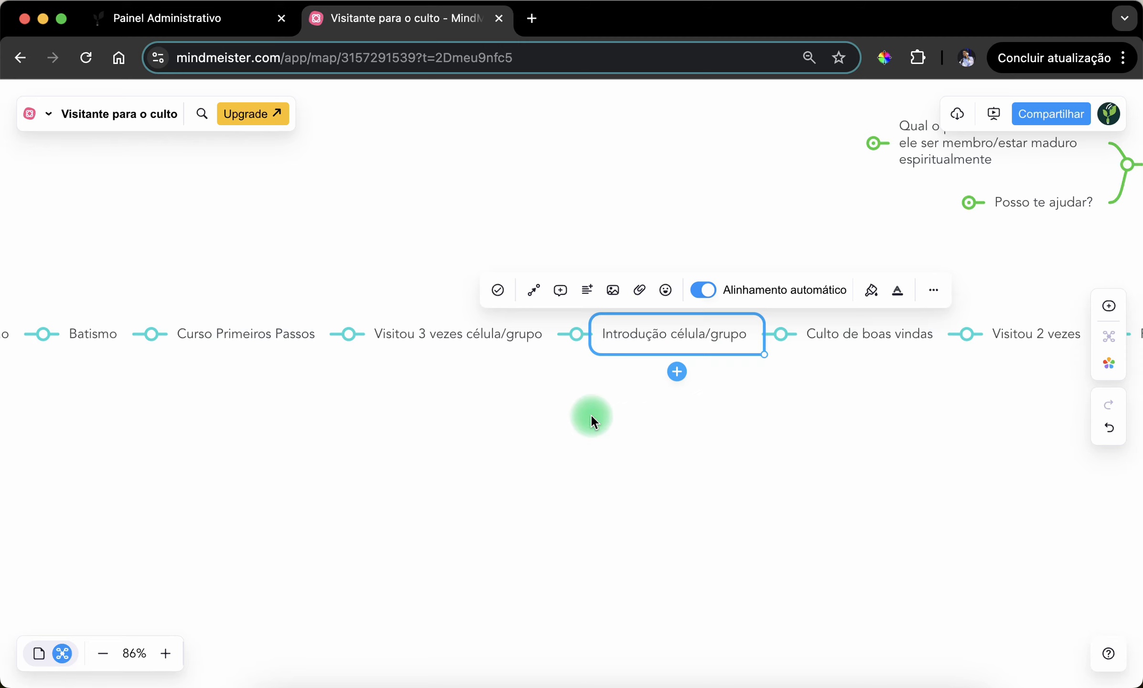
{"action": "left_click_drag", "start_coordinate": [590, 413], "coordinate": [712, 432]}
{"action": "left_click", "coordinate": [734, 353]}
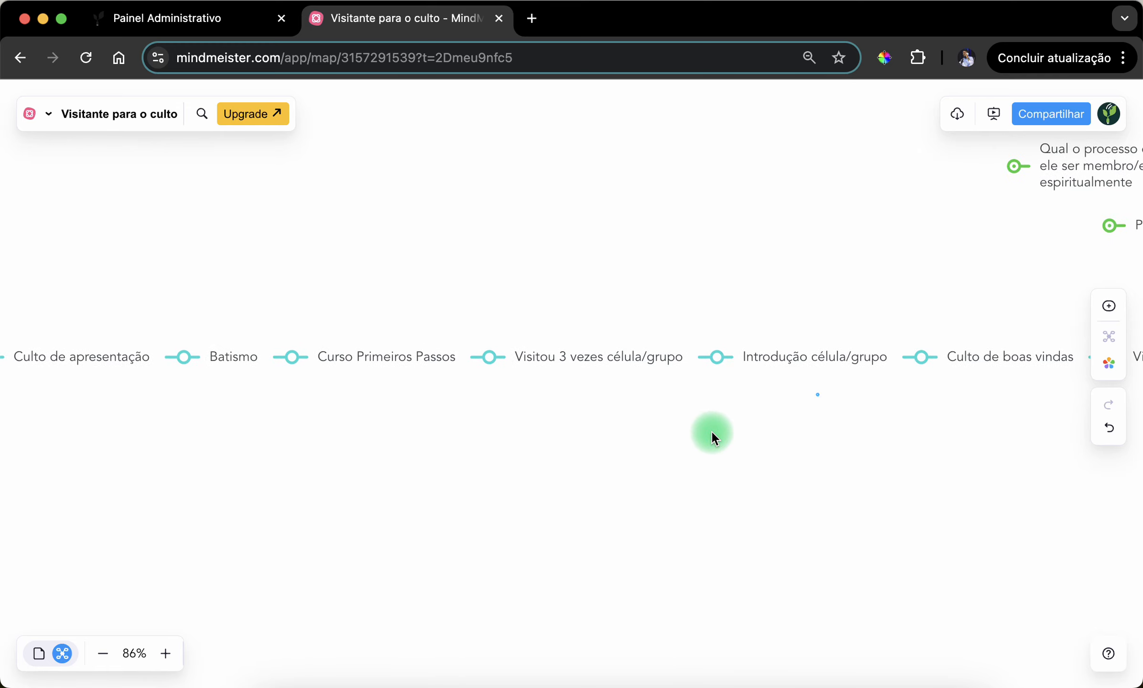
{"action": "left_click", "coordinate": [855, 347]}
{"action": "left_click_drag", "start_coordinate": [908, 454], "coordinate": [582, 470]}
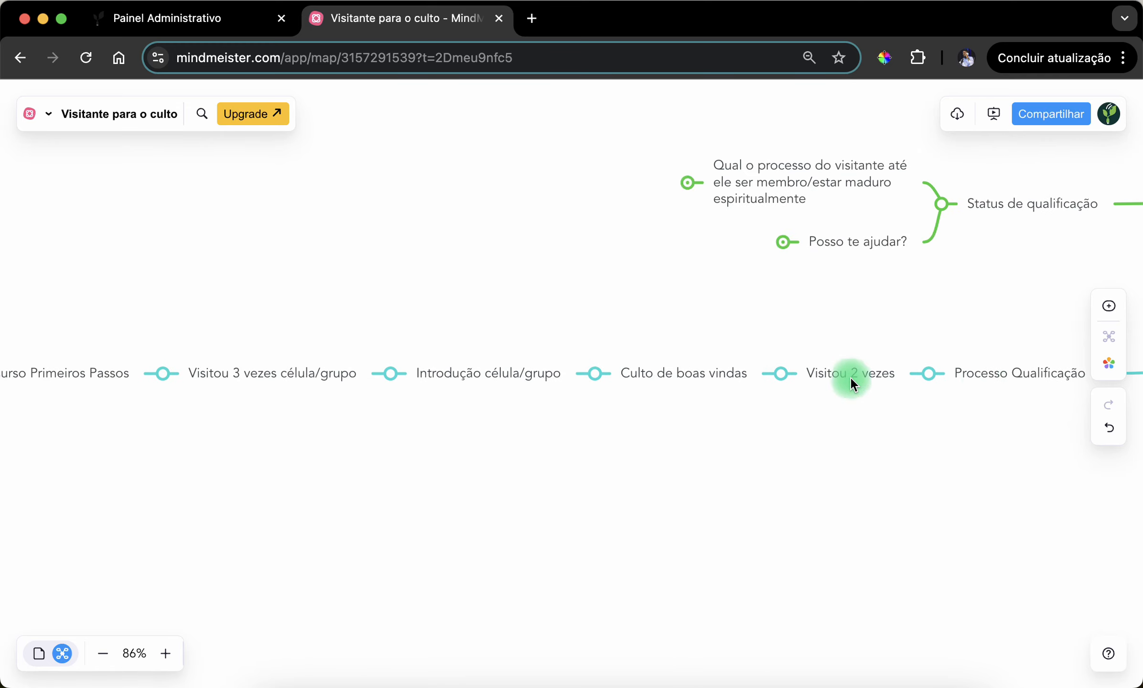
{"action": "left_click", "coordinate": [437, 373]}
{"action": "left_click_drag", "start_coordinate": [518, 451], "coordinate": [706, 465]}
{"action": "left_click", "coordinate": [701, 415]}
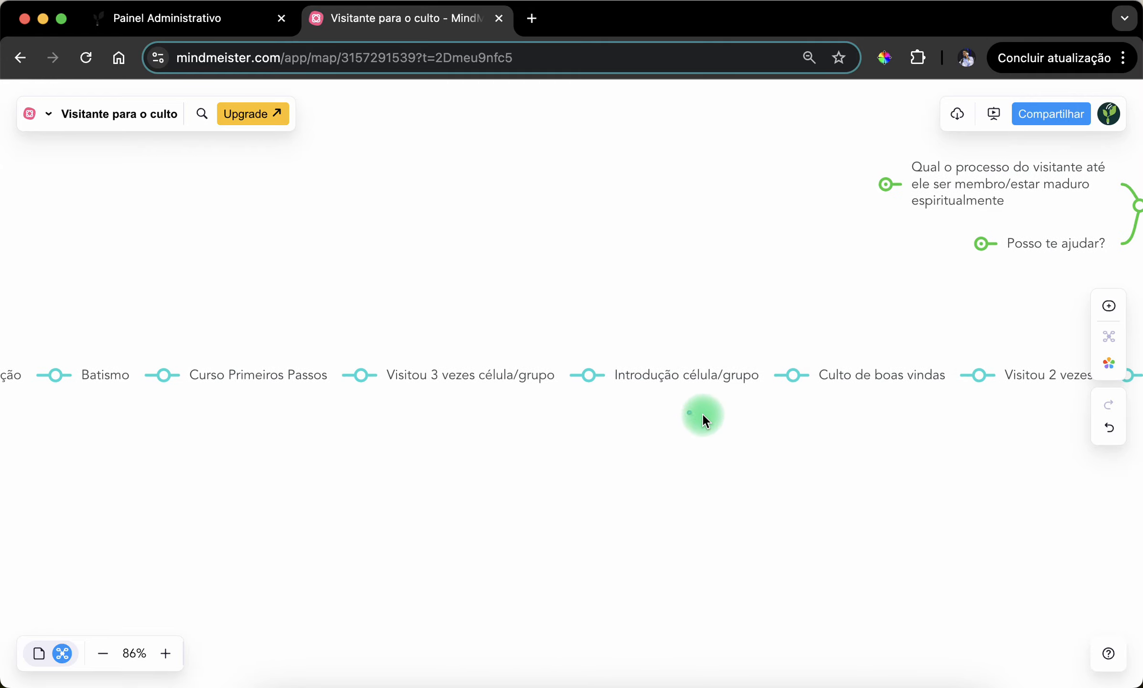
{"action": "left_click", "coordinate": [685, 373]}
{"action": "left_click", "coordinate": [664, 430]}
{"action": "left_click", "coordinate": [682, 368]}
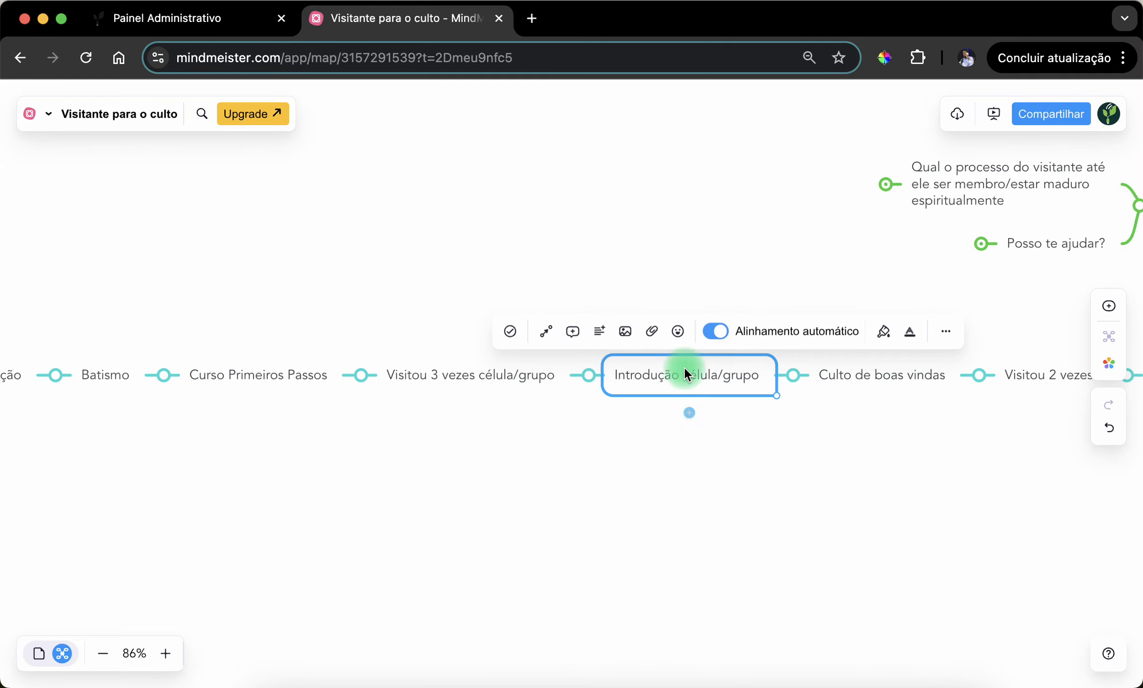
{"action": "left_click", "coordinate": [631, 432]}
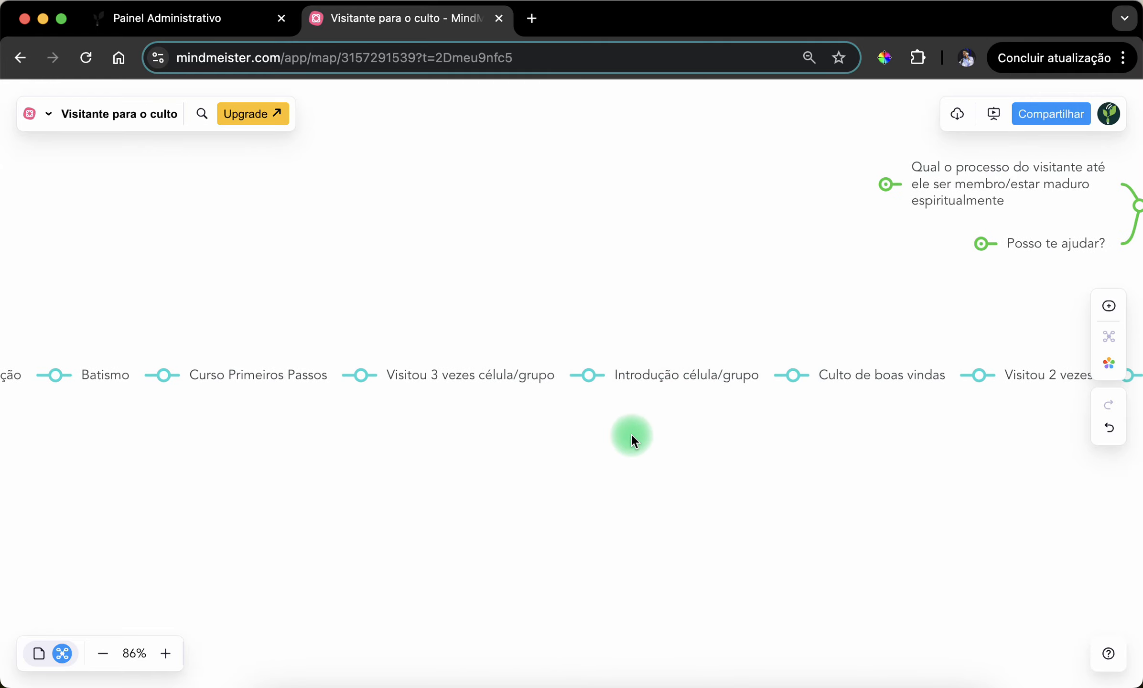
{"action": "left_click", "coordinate": [662, 360]}
{"action": "left_click_drag", "start_coordinate": [564, 480], "coordinate": [597, 455]}
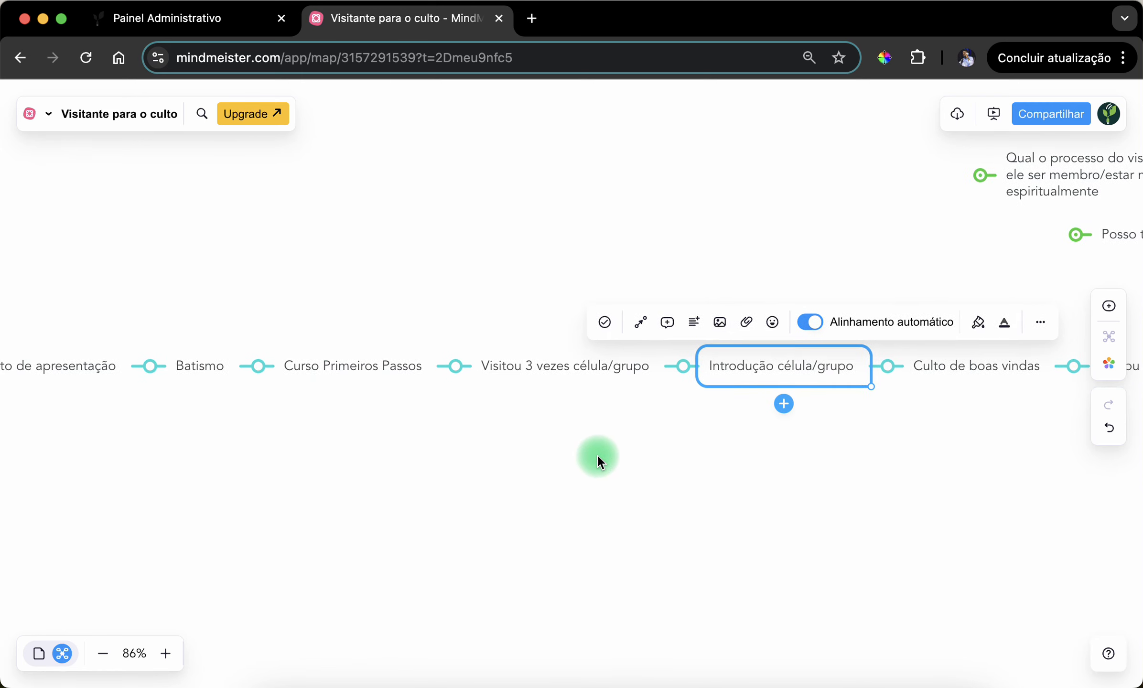
- Examine the "Visitou 3 vezes célula/grupo" and "Curso Primeiros Passos" stages, highlighting each topic
{"action": "left_click", "coordinate": [567, 376]}
{"action": "left_click", "coordinate": [937, 359]}
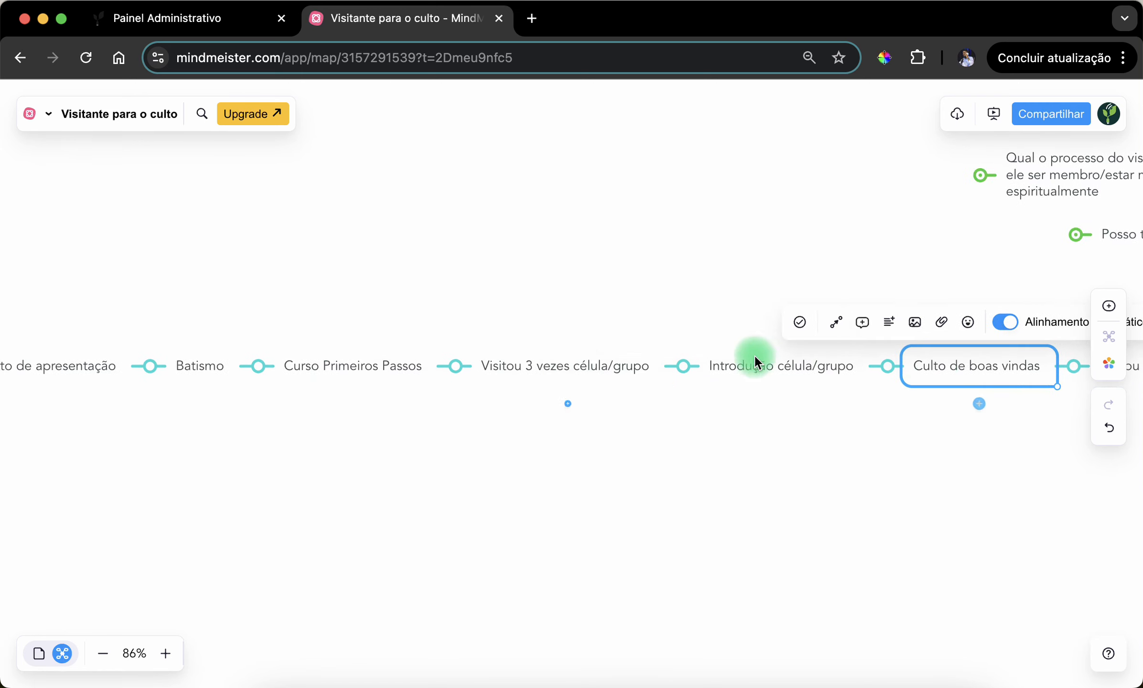
{"action": "left_click", "coordinate": [541, 363]}
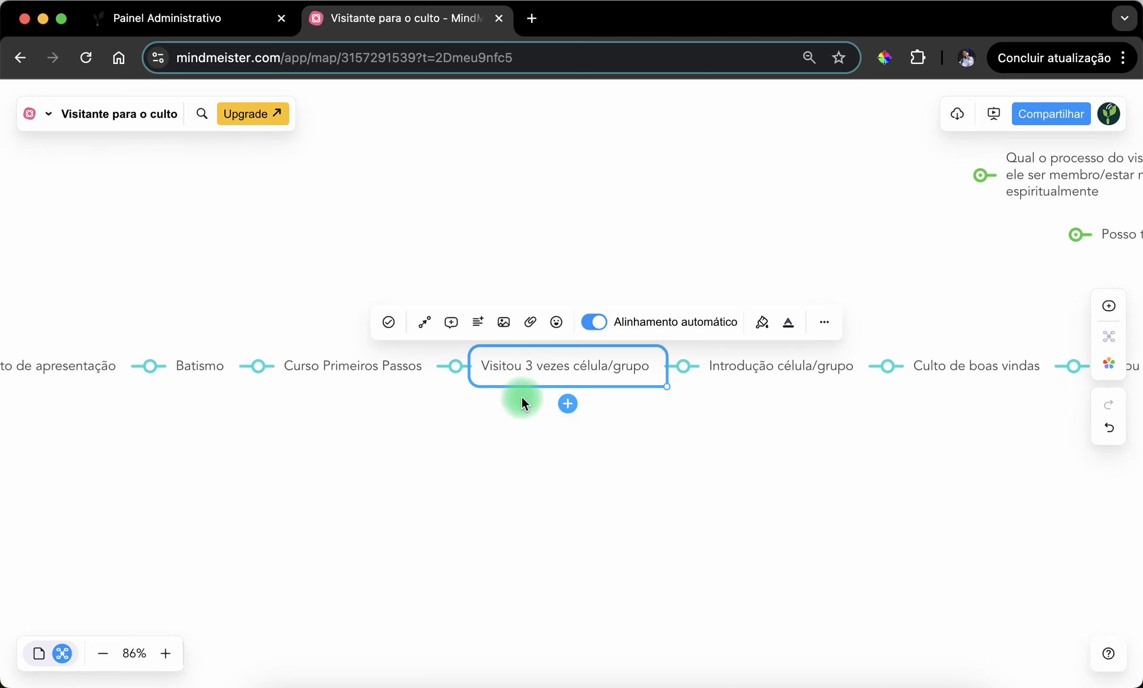
{"action": "left_click_drag", "start_coordinate": [382, 457], "coordinate": [692, 373]}
{"action": "left_click", "coordinate": [692, 373]}
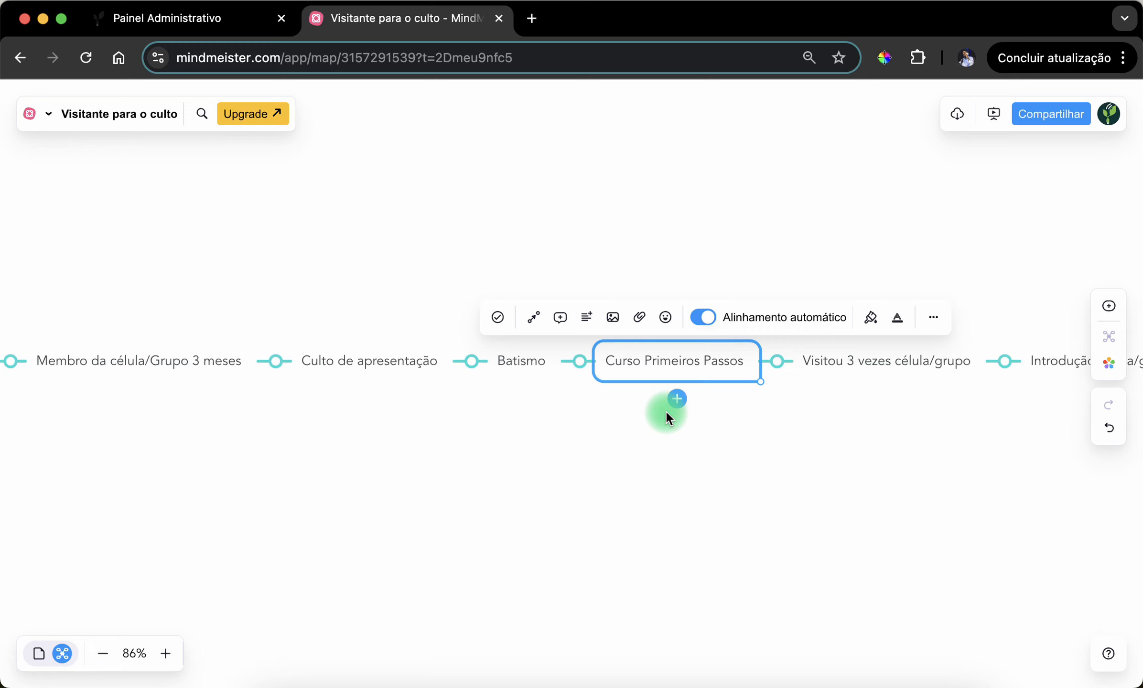
{"action": "left_click", "coordinate": [672, 449]}
- Examine the "Batismo" and "Culto de apresentação" stages, highlighting each topic in the chain
{"action": "left_click_drag", "start_coordinate": [587, 433], "coordinate": [851, 385]}
{"action": "left_click", "coordinate": [774, 362]}
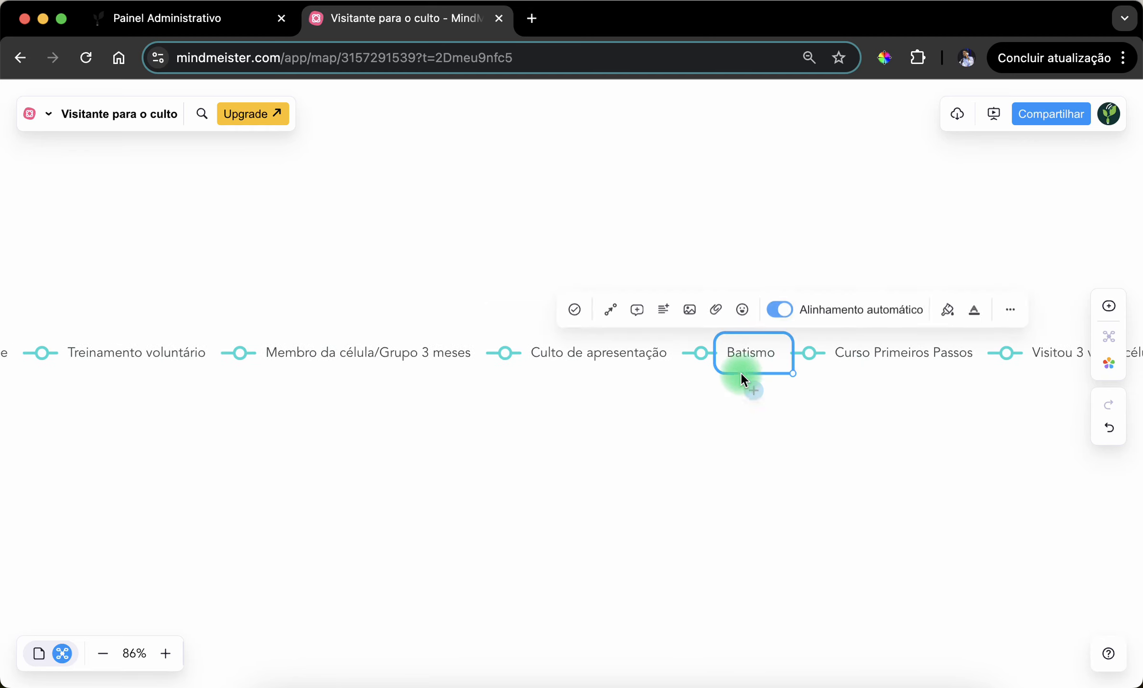
{"action": "left_click_drag", "start_coordinate": [584, 452], "coordinate": [702, 429]}
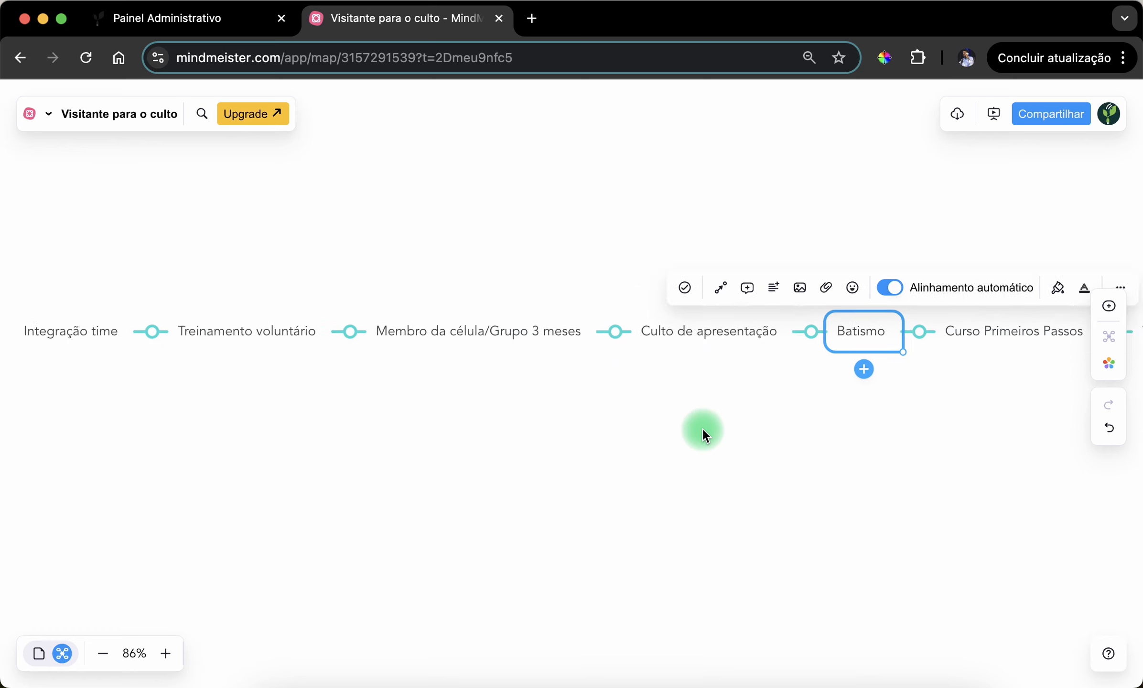
{"action": "left_click", "coordinate": [694, 343]}
{"action": "left_click", "coordinate": [637, 418]}
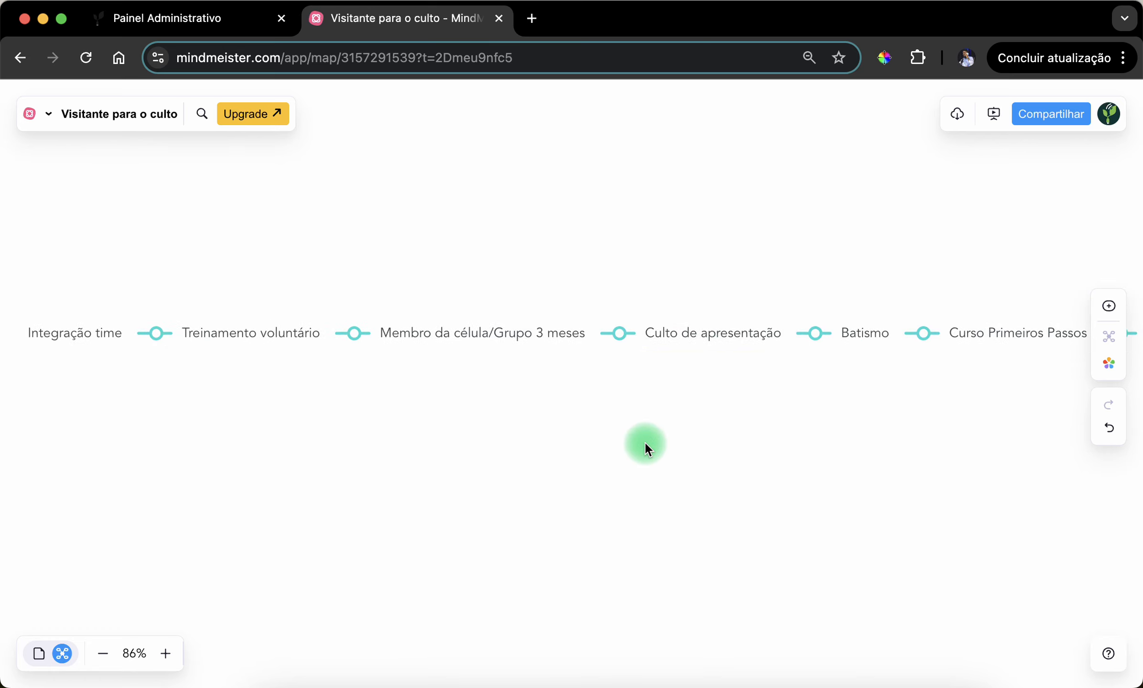
{"action": "left_click_drag", "start_coordinate": [517, 444], "coordinate": [695, 336]}
{"action": "left_click", "coordinate": [677, 343]}
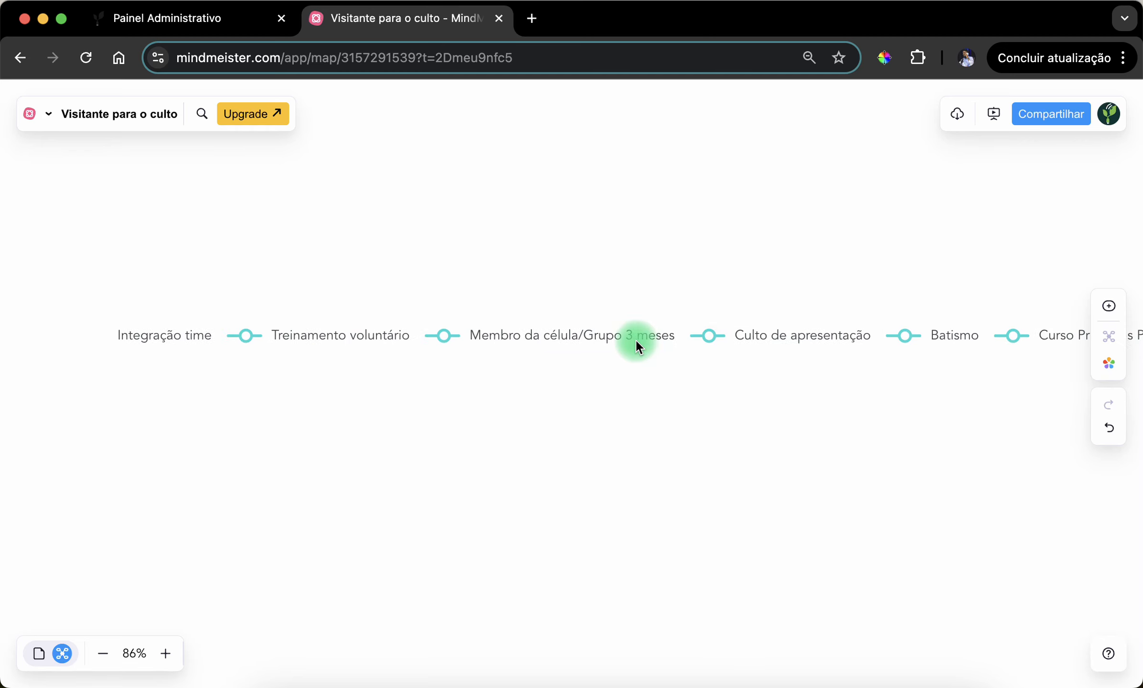
{"action": "left_click", "coordinate": [801, 334]}
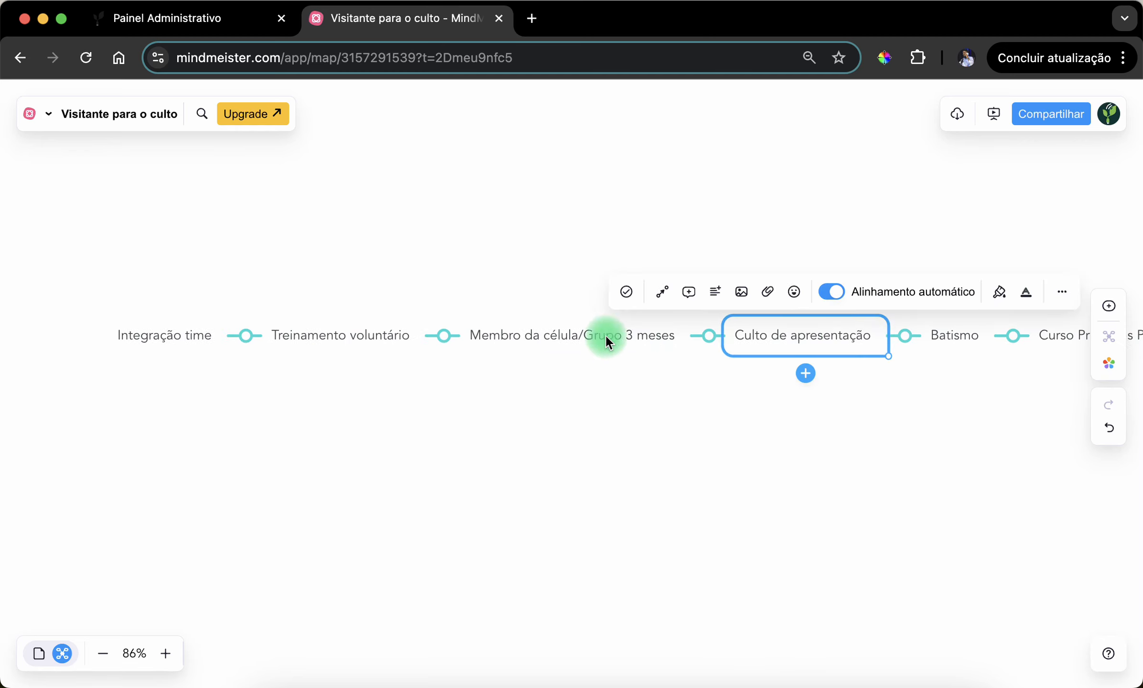
{"action": "left_click", "coordinate": [592, 336]}
{"action": "left_click", "coordinate": [830, 337]}
{"action": "left_click", "coordinate": [713, 447]}
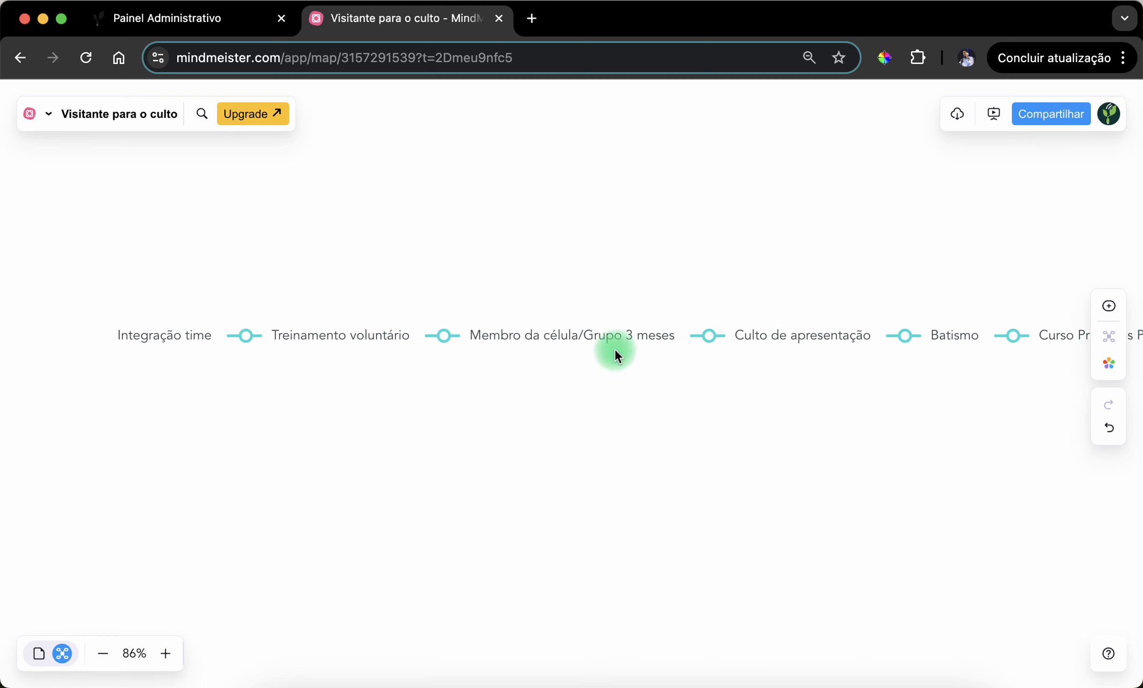
- Examine the stages "Membro da célula/Grupo 3 meses", "Treinamento voluntário" and "Integração time", and return to the chain's start at "Processo Qualificação"
{"action": "left_click", "coordinate": [609, 345]}
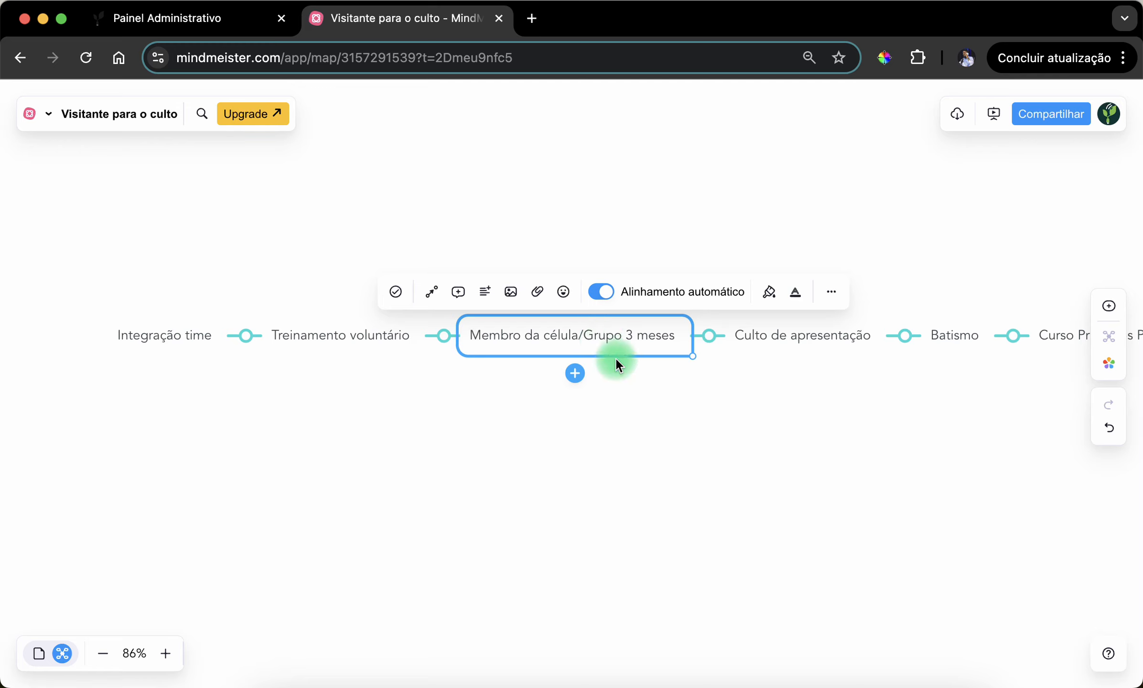
{"action": "left_click", "coordinate": [368, 393]}
{"action": "left_click", "coordinate": [348, 337]}
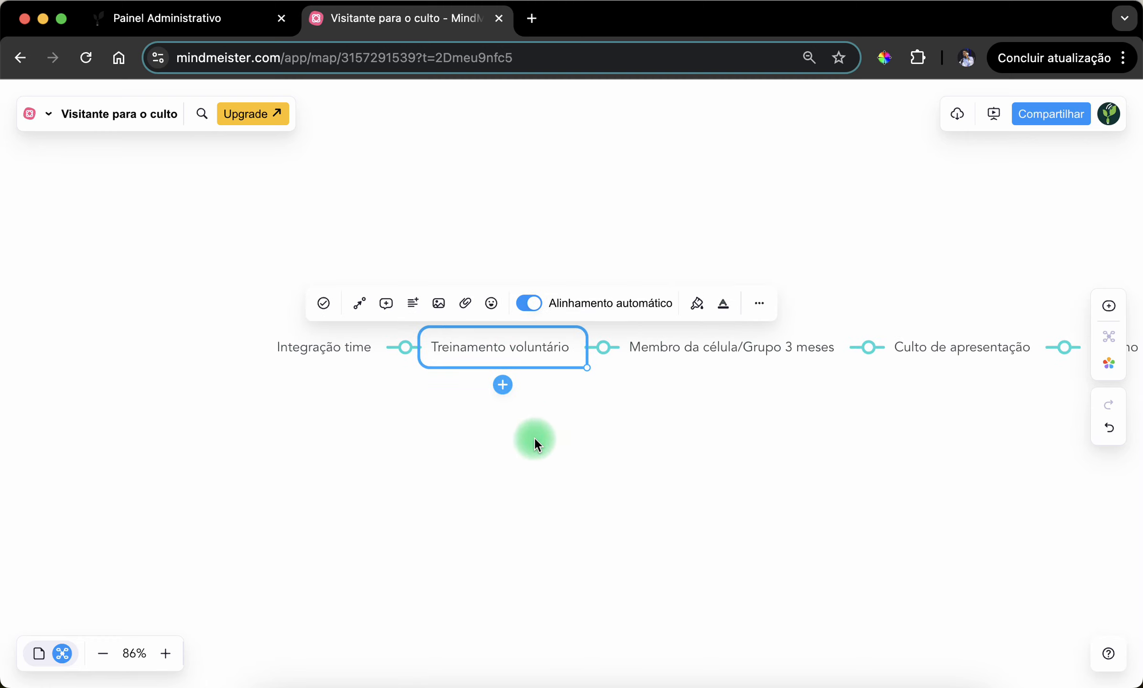
{"action": "left_click", "coordinate": [460, 403]}
{"action": "left_click", "coordinate": [338, 336]}
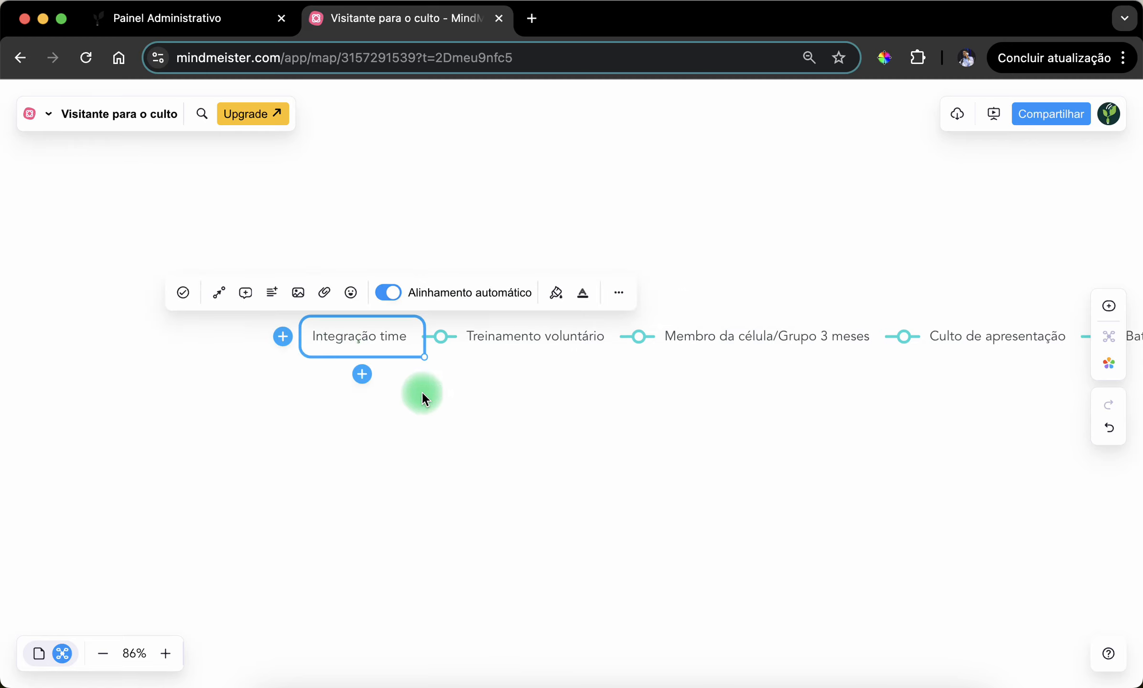
{"action": "left_click_drag", "start_coordinate": [681, 441], "coordinate": [267, 419]}
{"action": "left_click_drag", "start_coordinate": [684, 414], "coordinate": [342, 414]}
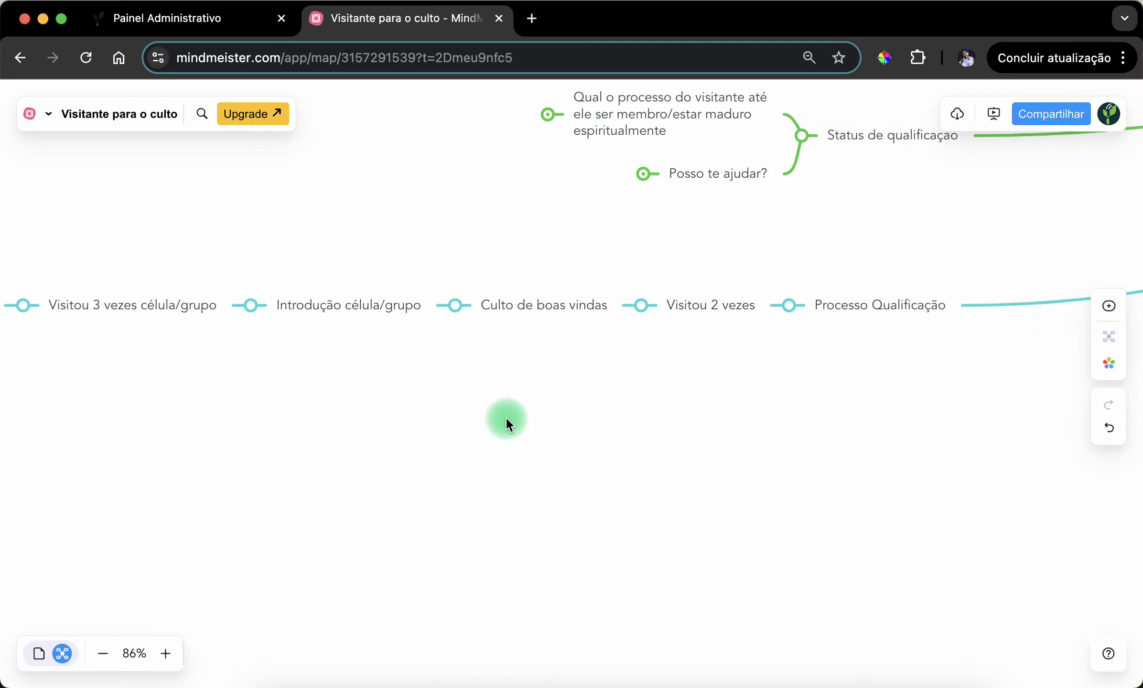
{"action": "left_click_drag", "start_coordinate": [472, 410], "coordinate": [659, 463]}
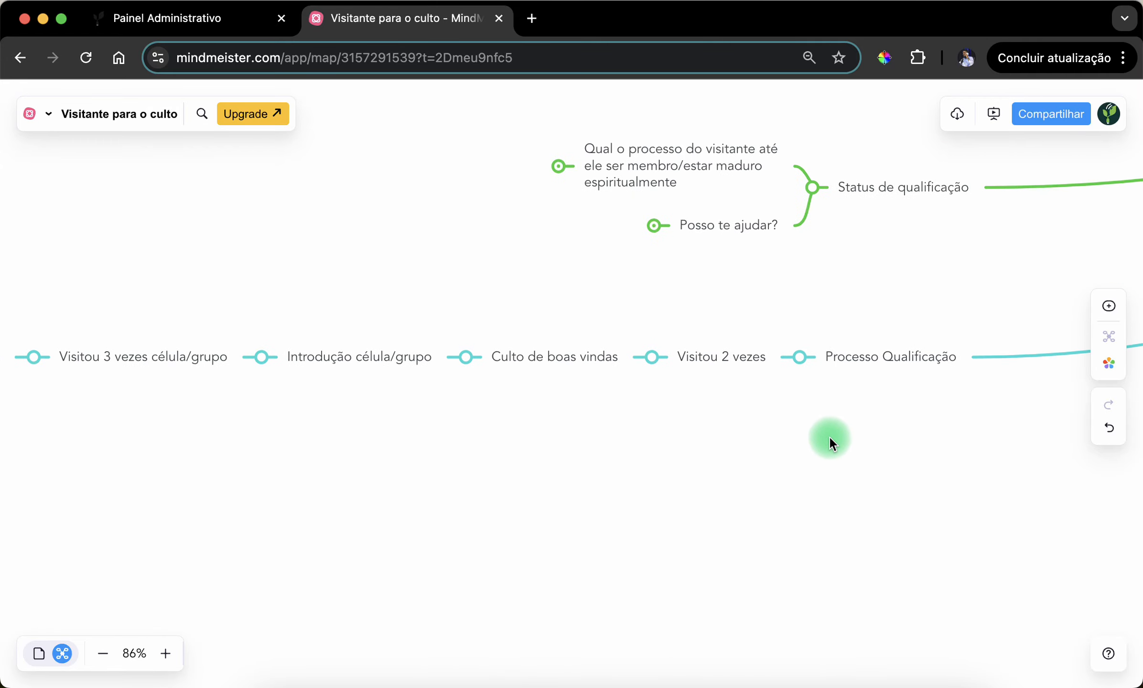
{"action": "left_click_drag", "start_coordinate": [829, 441], "coordinate": [739, 484]}
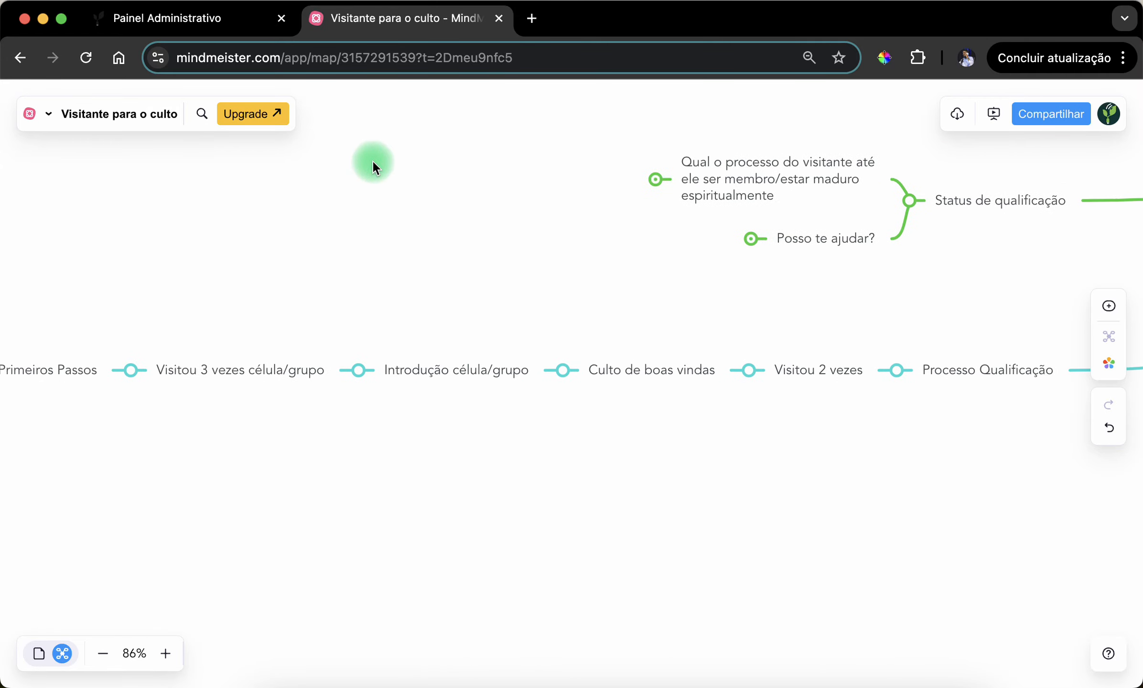
- Switch to the admin panel, open the "Novo" status under Status Semente for editing, and browse its available sequence statuses
{"action": "left_click", "coordinate": [173, 14]}
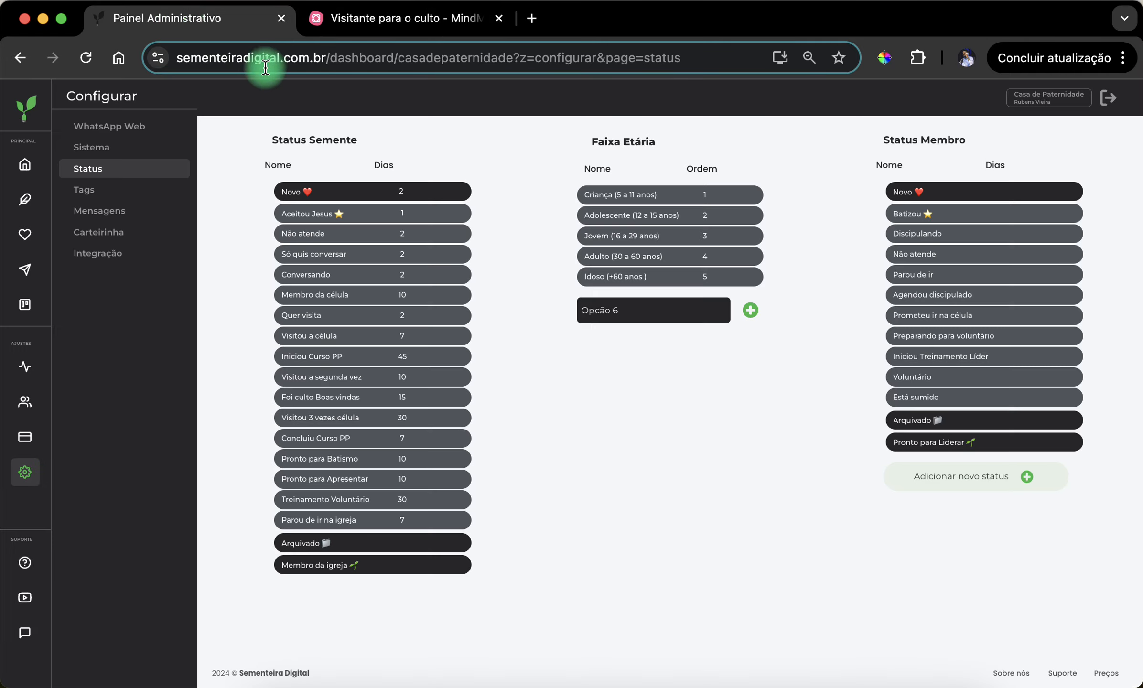
{"action": "left_click", "coordinate": [424, 192]}
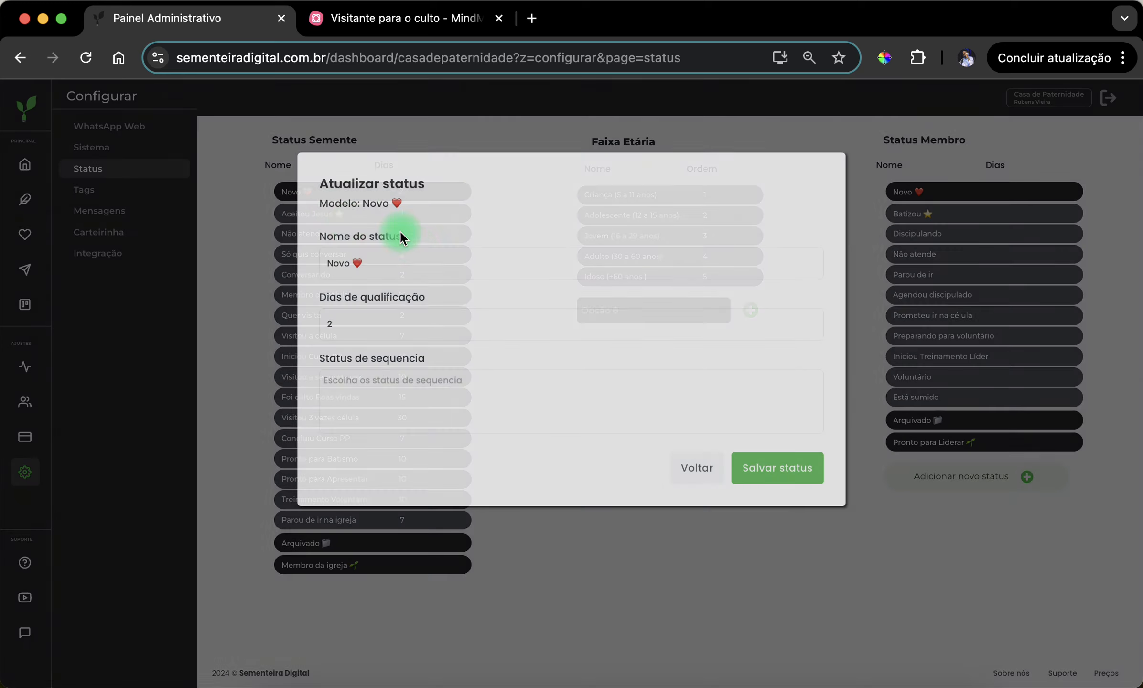
{"action": "left_click", "coordinate": [416, 380]}
{"action": "scroll", "coordinate": [416, 430], "scroll_direction": "down", "scroll_amount": 5}
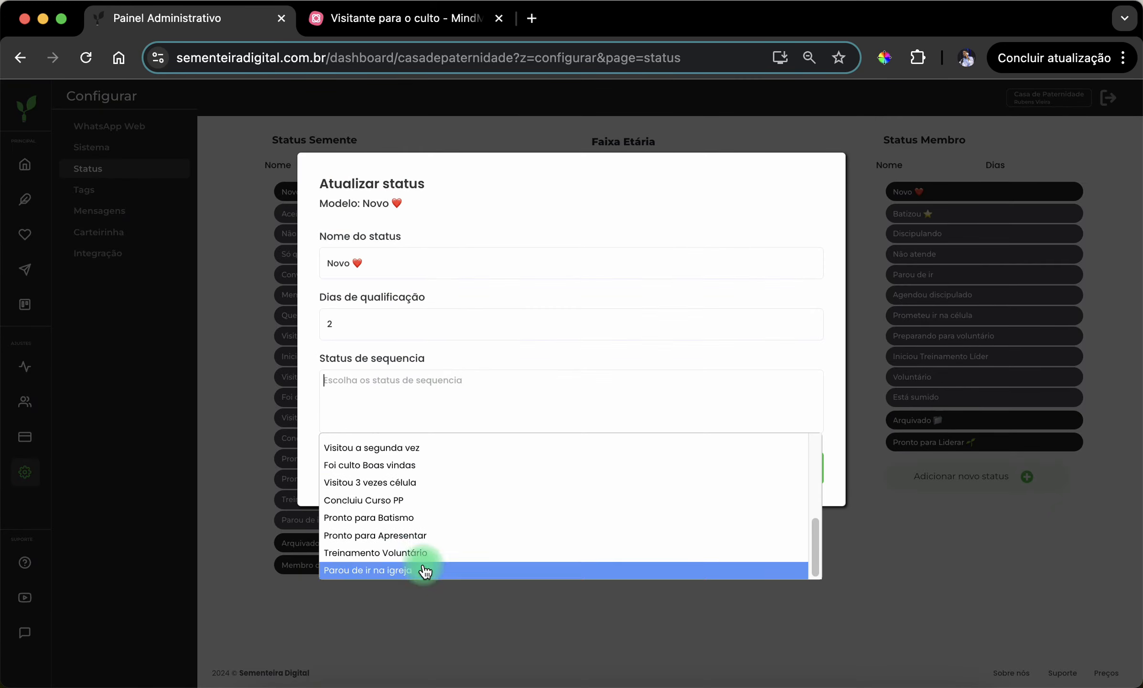
{"action": "scroll", "coordinate": [432, 506], "scroll_direction": "up", "scroll_amount": 1}
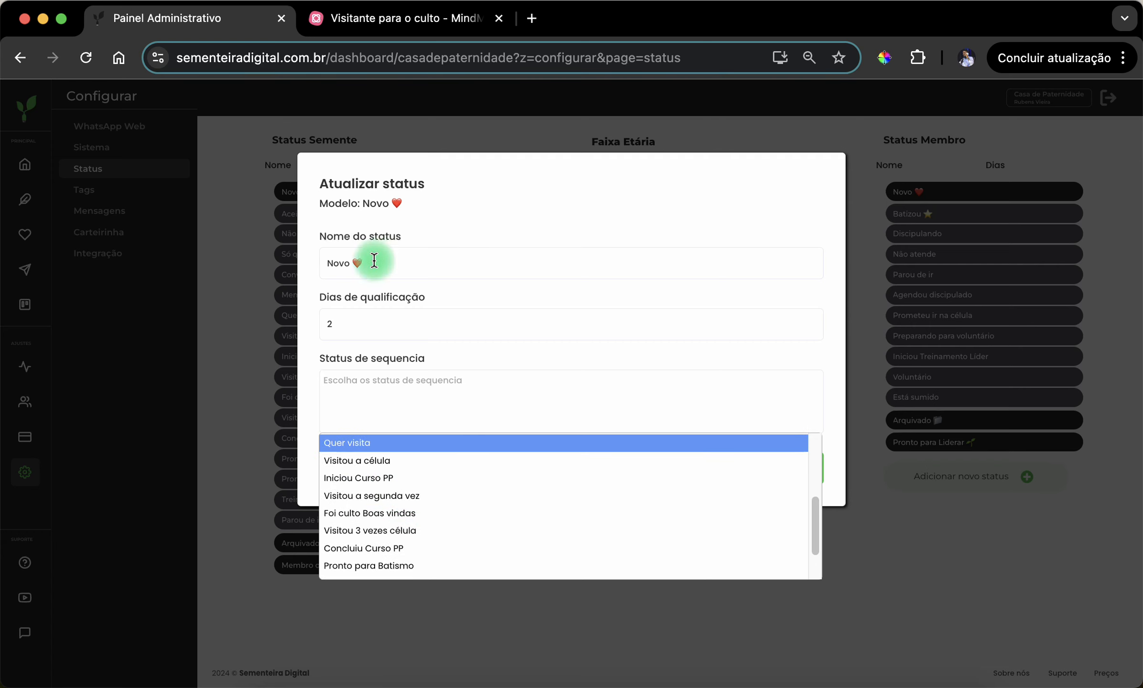
- Examine the status name, "Dias de qualificação" and "Status de sequencia" fields of the "Novo" status
{"action": "left_click_drag", "start_coordinate": [354, 263], "coordinate": [329, 265]}
{"action": "left_click", "coordinate": [383, 273]}
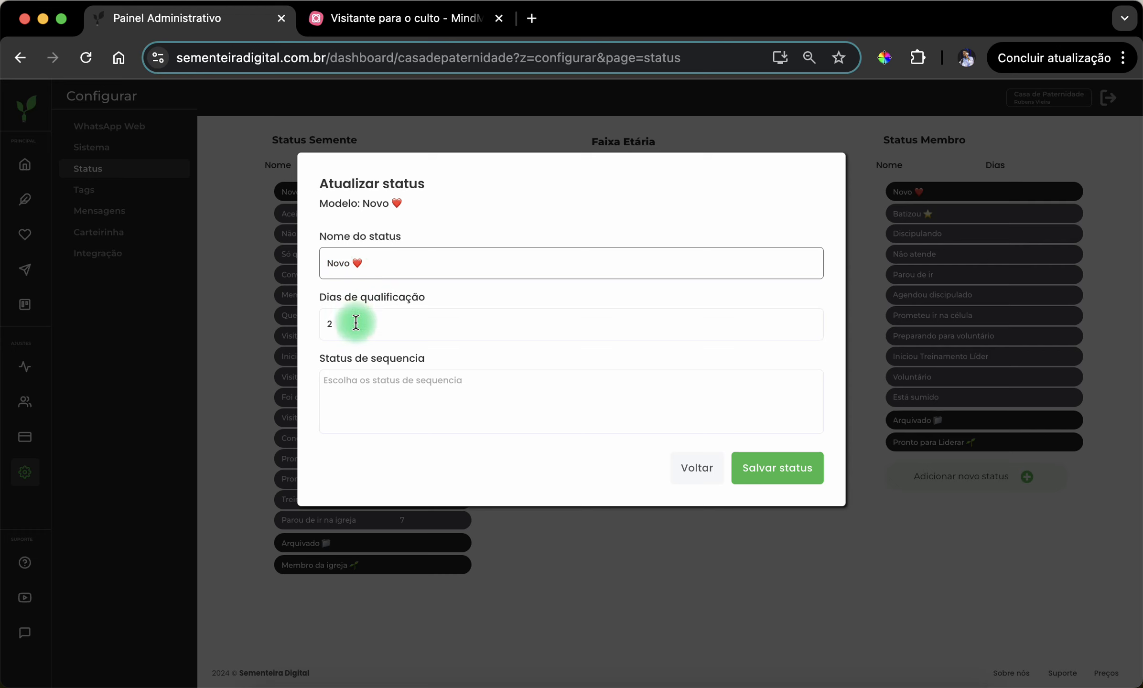
{"action": "left_click_drag", "start_coordinate": [356, 323], "coordinate": [354, 290]}
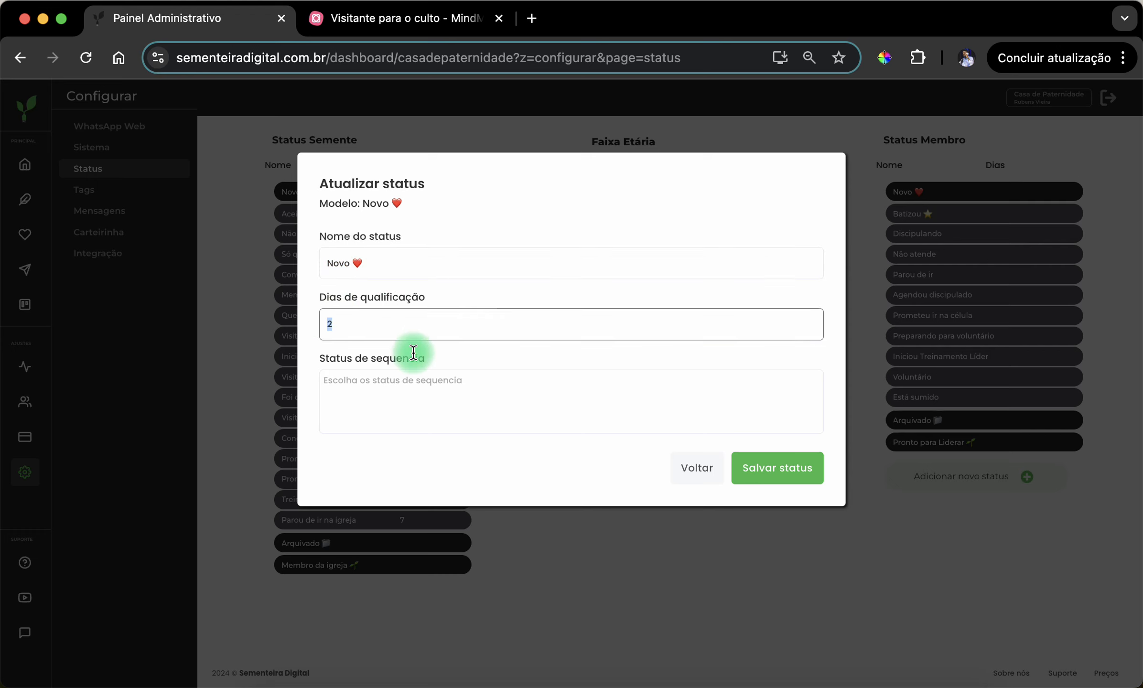
{"action": "left_click", "coordinate": [445, 361]}
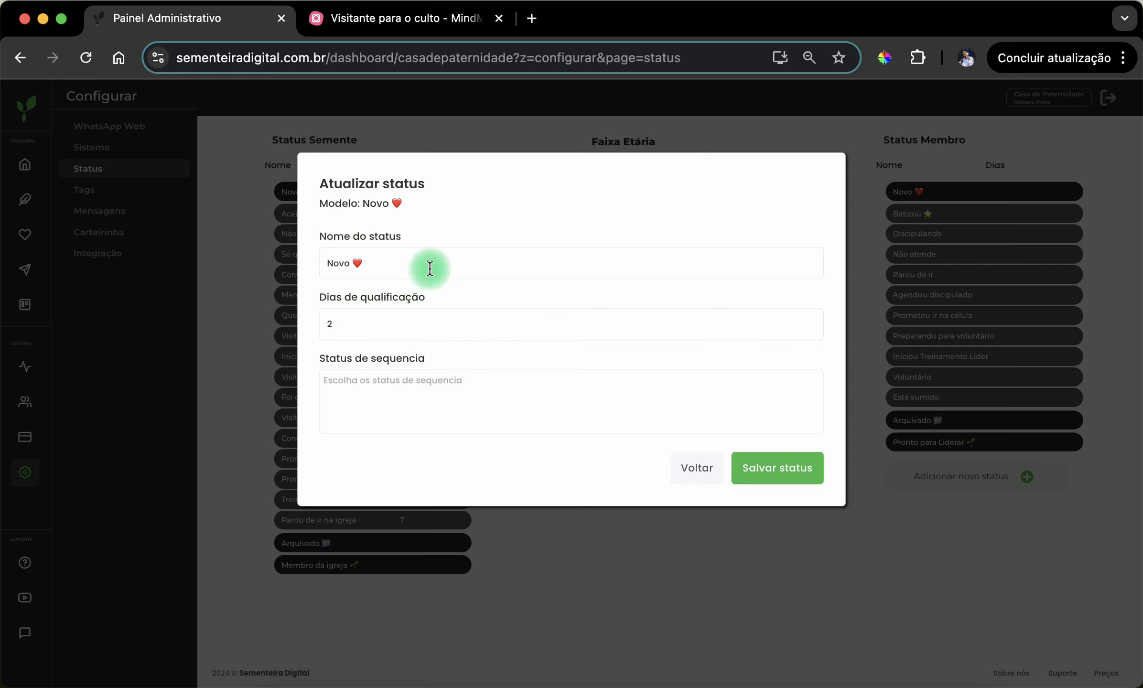
{"action": "left_click", "coordinate": [387, 387]}
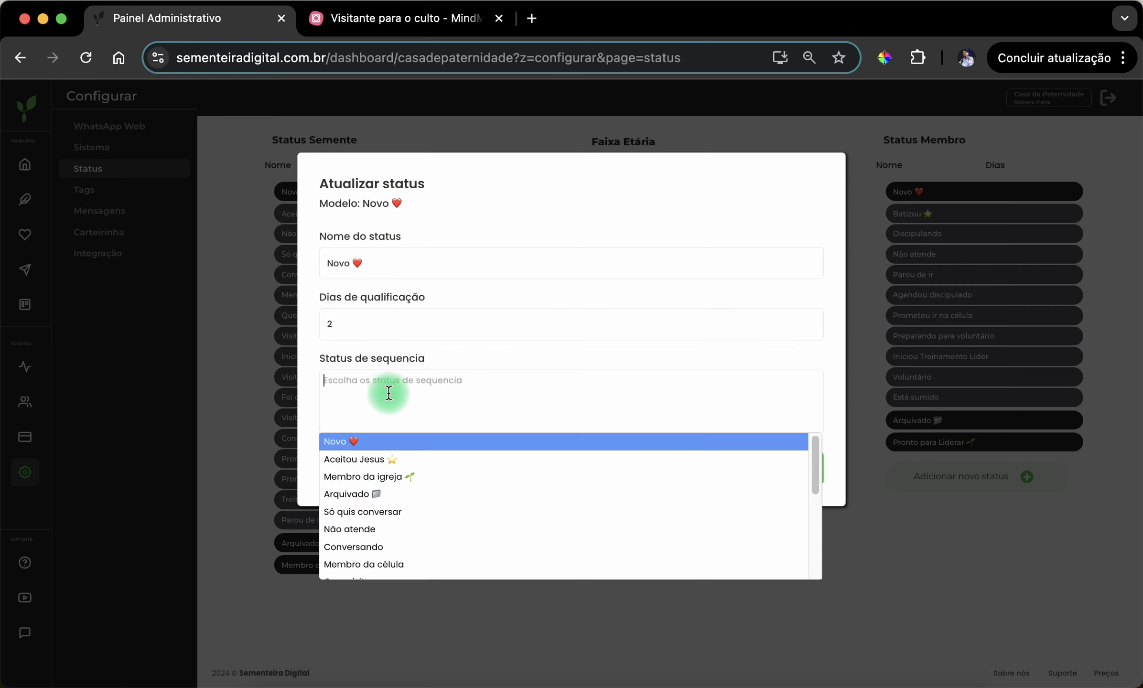
{"action": "left_click", "coordinate": [428, 380]}
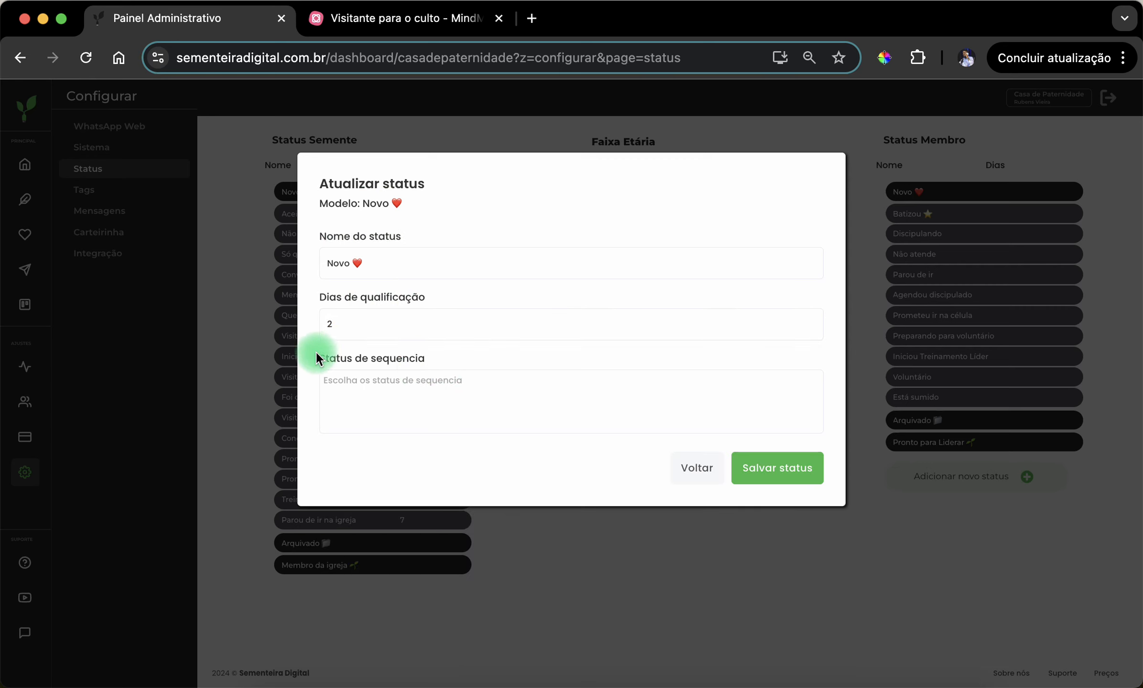
{"action": "left_click_drag", "start_coordinate": [318, 357], "coordinate": [459, 361]}
{"action": "left_click", "coordinate": [458, 359]}
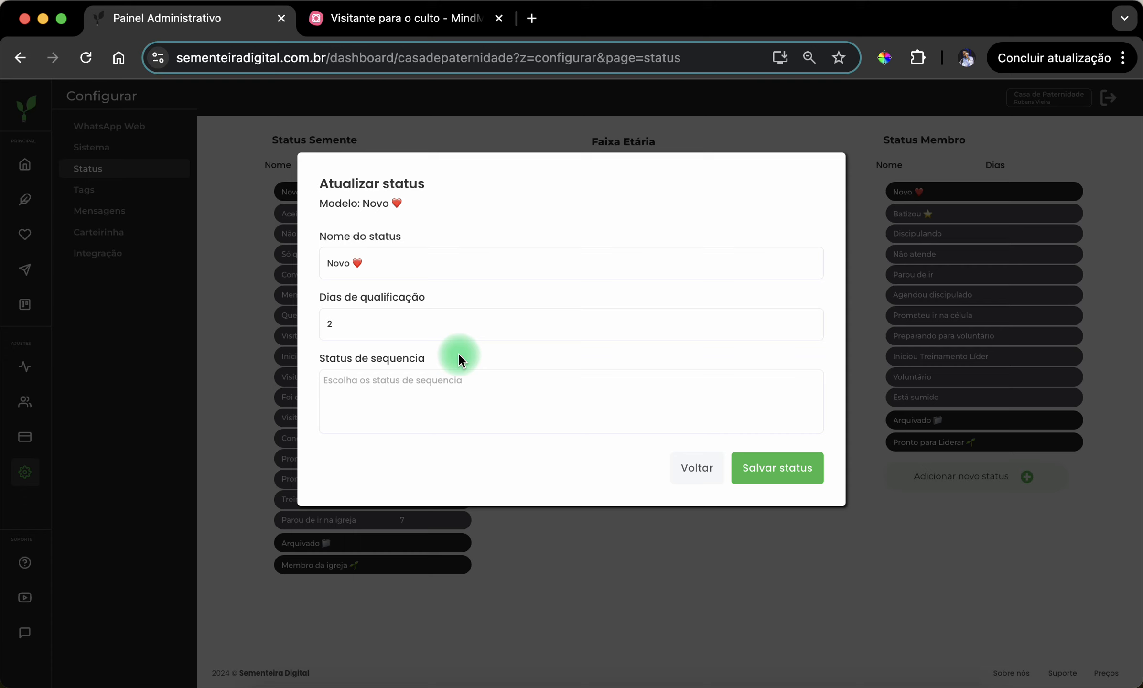
- Add "Aceitou Jesus", "Só quis conversar" and "Não atende" as sequence statuses of "Novo"
{"action": "left_click", "coordinate": [497, 399]}
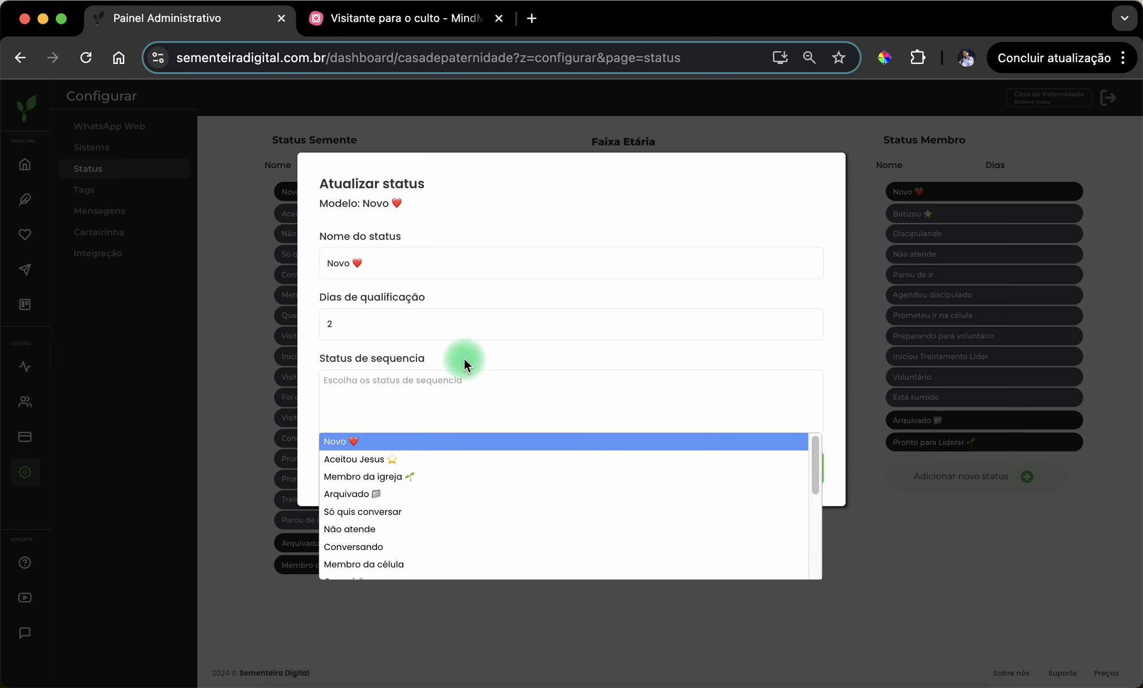
{"action": "left_click", "coordinate": [415, 459]}
{"action": "left_click", "coordinate": [437, 403]}
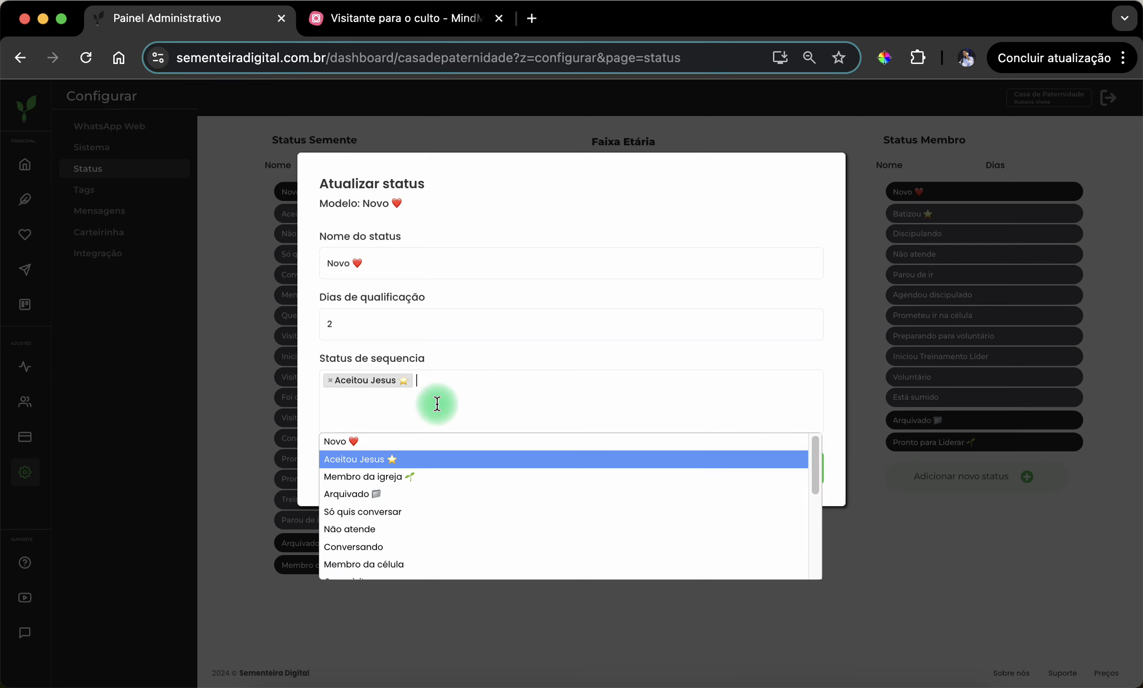
{"action": "scroll", "coordinate": [416, 499], "scroll_direction": "down", "scroll_amount": 1}
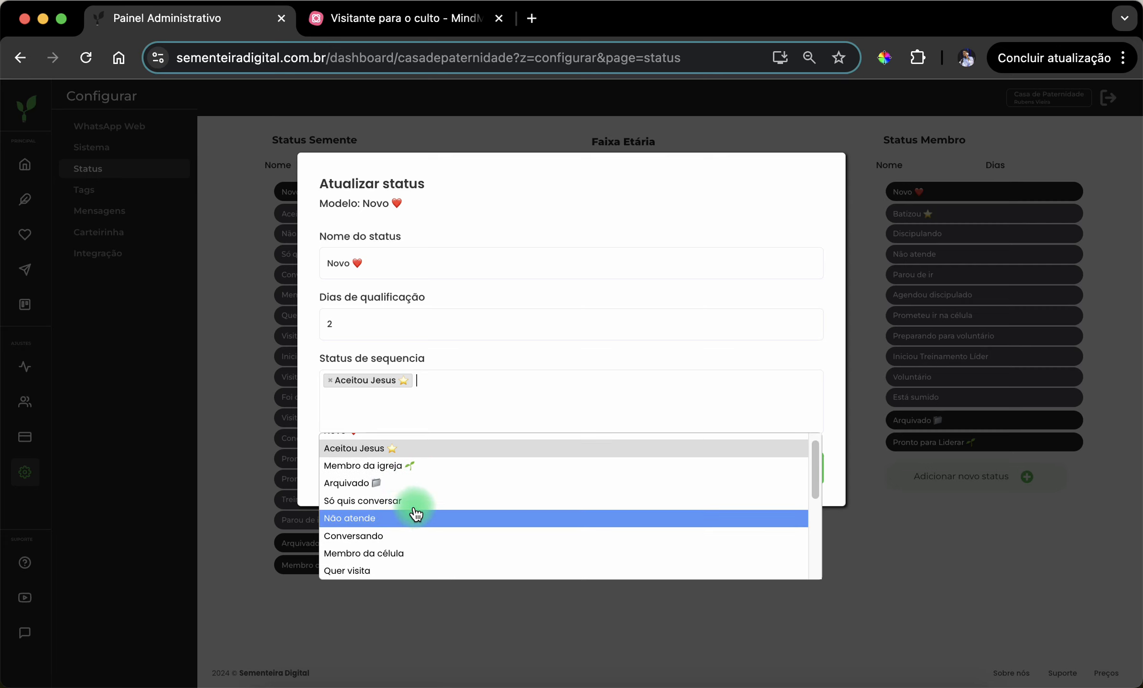
{"action": "left_click", "coordinate": [415, 501]}
{"action": "left_click", "coordinate": [467, 401]}
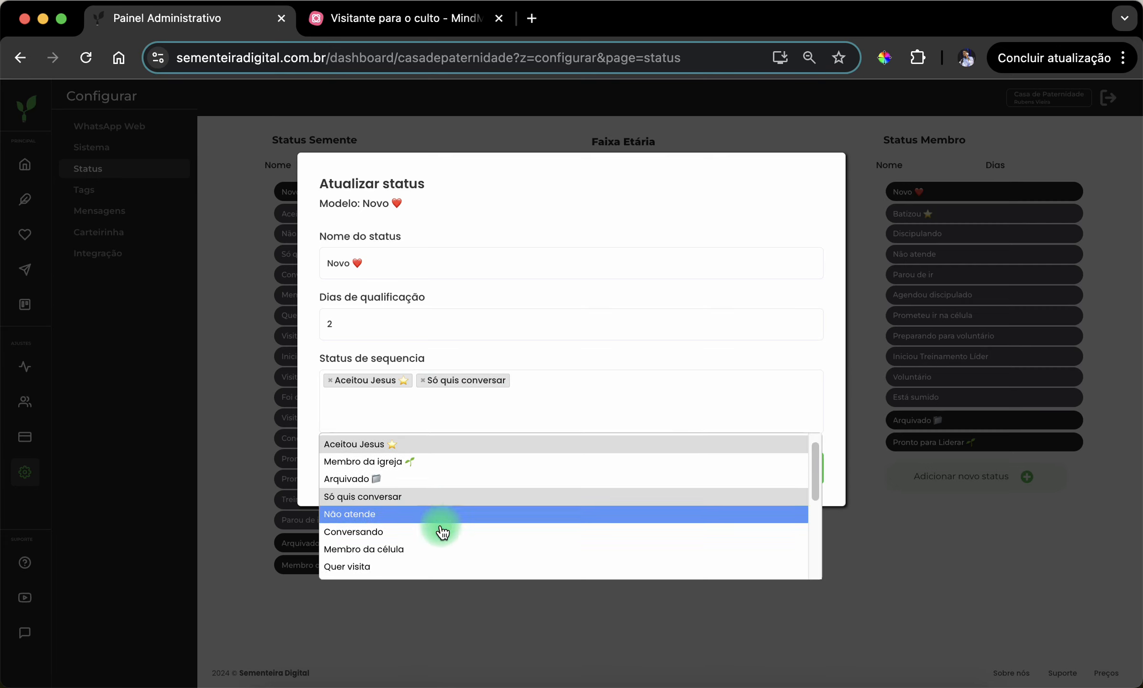
{"action": "left_click", "coordinate": [430, 533]}
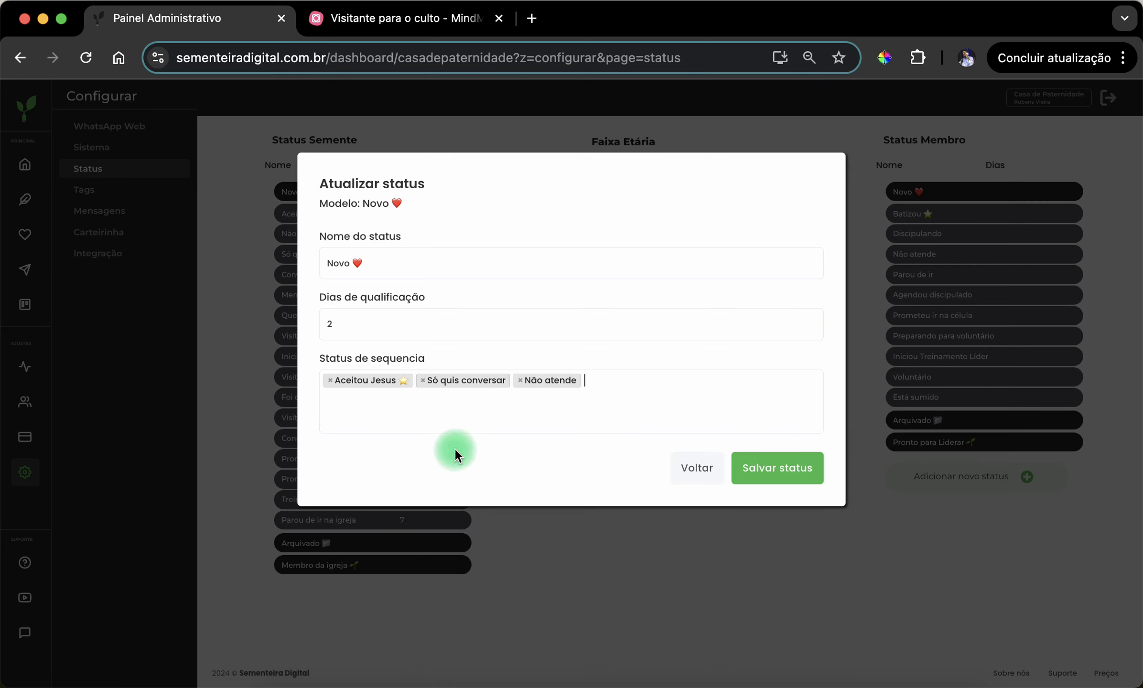
- Add "Conversando" and "Quer visita" to the sequence statuses of "Novo"
{"action": "left_click", "coordinate": [454, 413]}
{"action": "left_click", "coordinate": [427, 547]}
{"action": "left_click", "coordinate": [455, 416]}
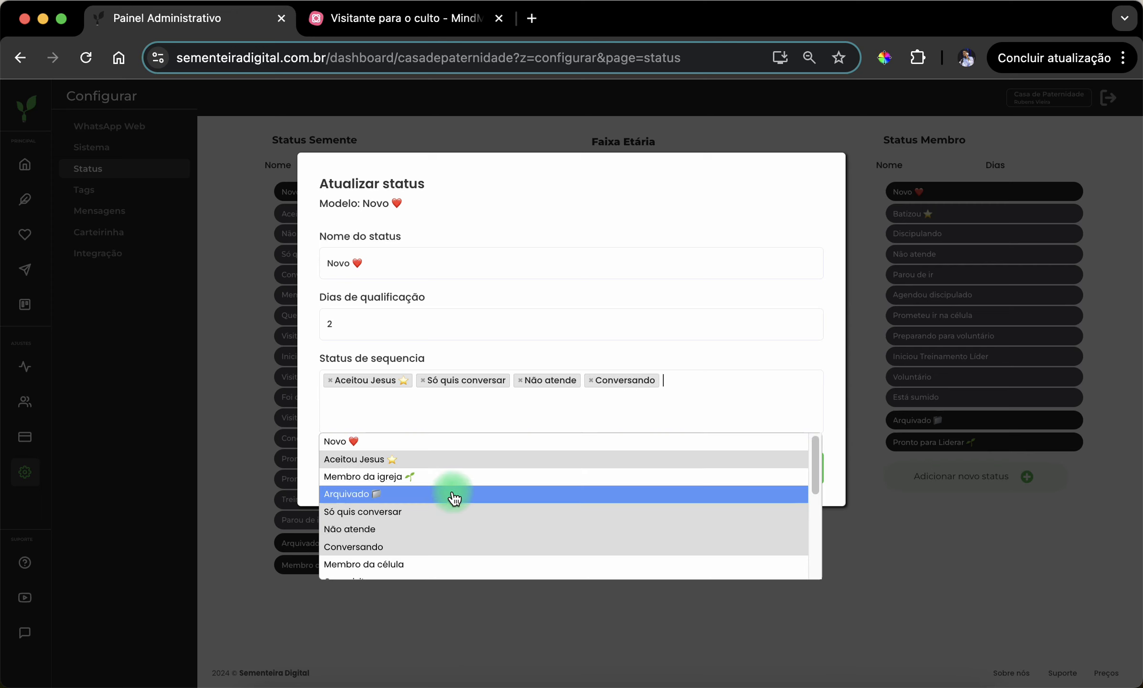
{"action": "scroll", "coordinate": [454, 498], "scroll_direction": "down", "scroll_amount": 5}
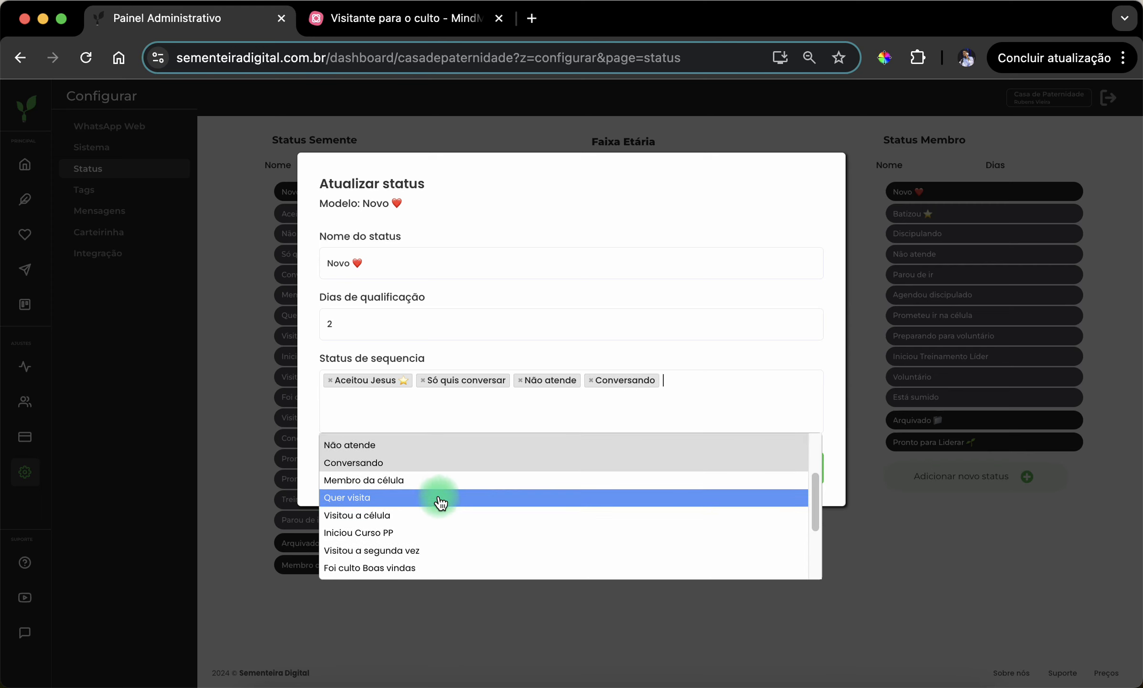
{"action": "left_click", "coordinate": [440, 498]}
- Add "Visitou a célula" and "Visitou a segunda vez" to the sequence statuses of "Novo"
{"action": "left_click", "coordinate": [446, 420]}
{"action": "scroll", "coordinate": [442, 511], "scroll_direction": "down", "scroll_amount": 5}
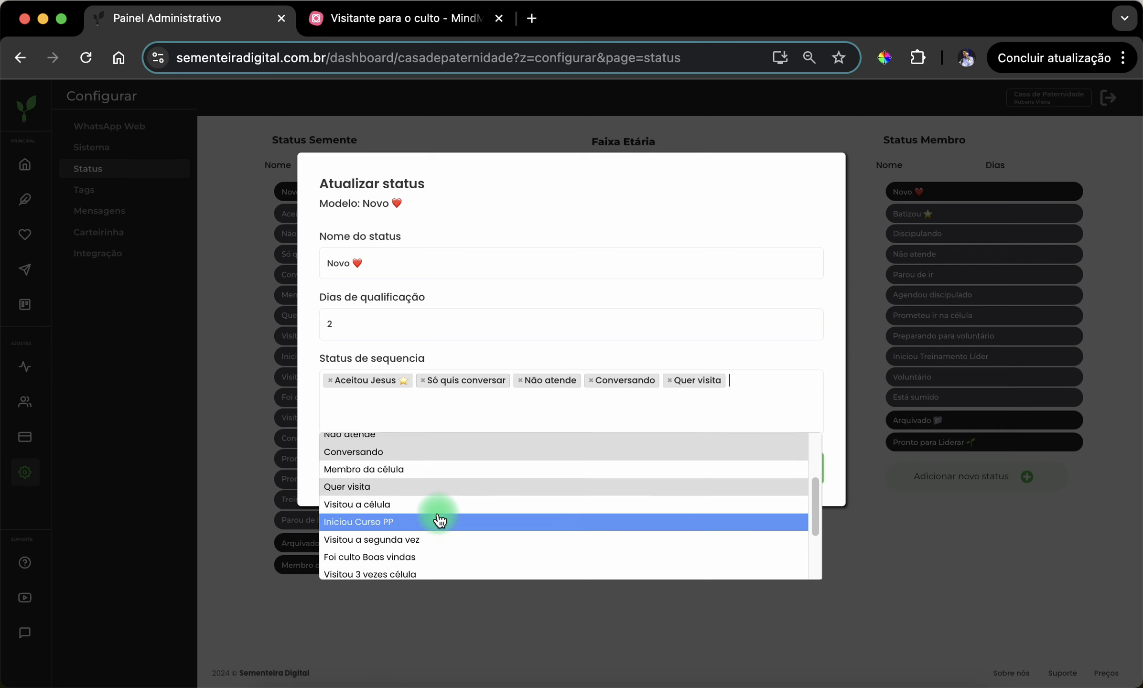
{"action": "left_click", "coordinate": [437, 506]}
{"action": "left_click", "coordinate": [446, 414]}
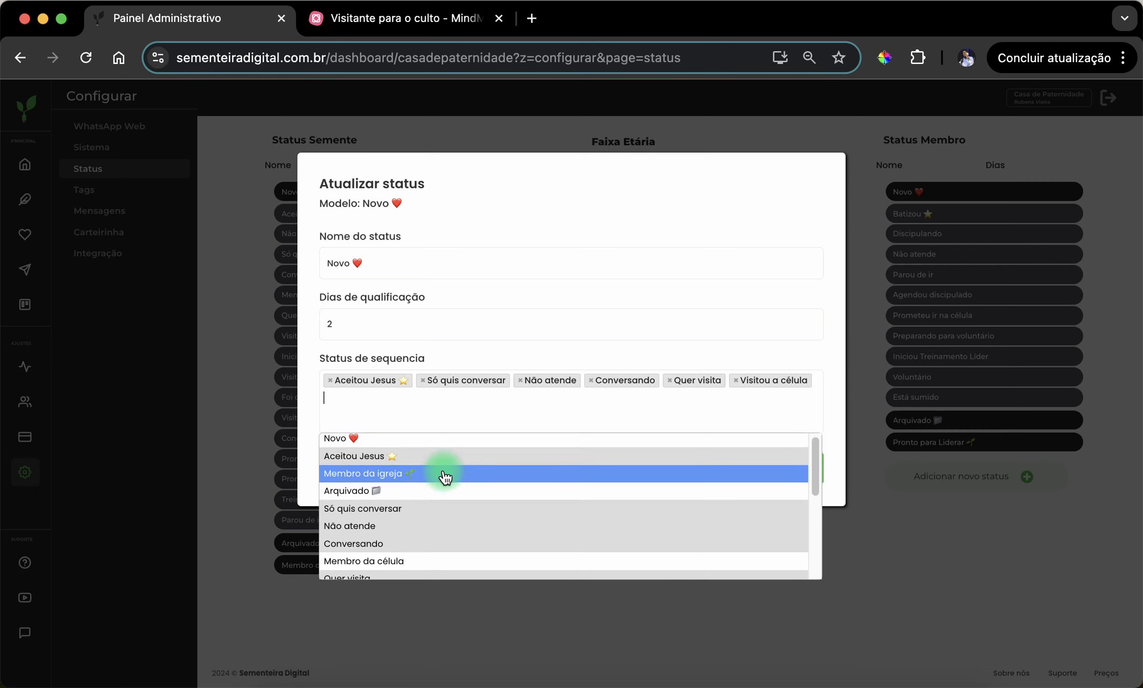
{"action": "scroll", "coordinate": [442, 487], "scroll_direction": "down", "scroll_amount": 6}
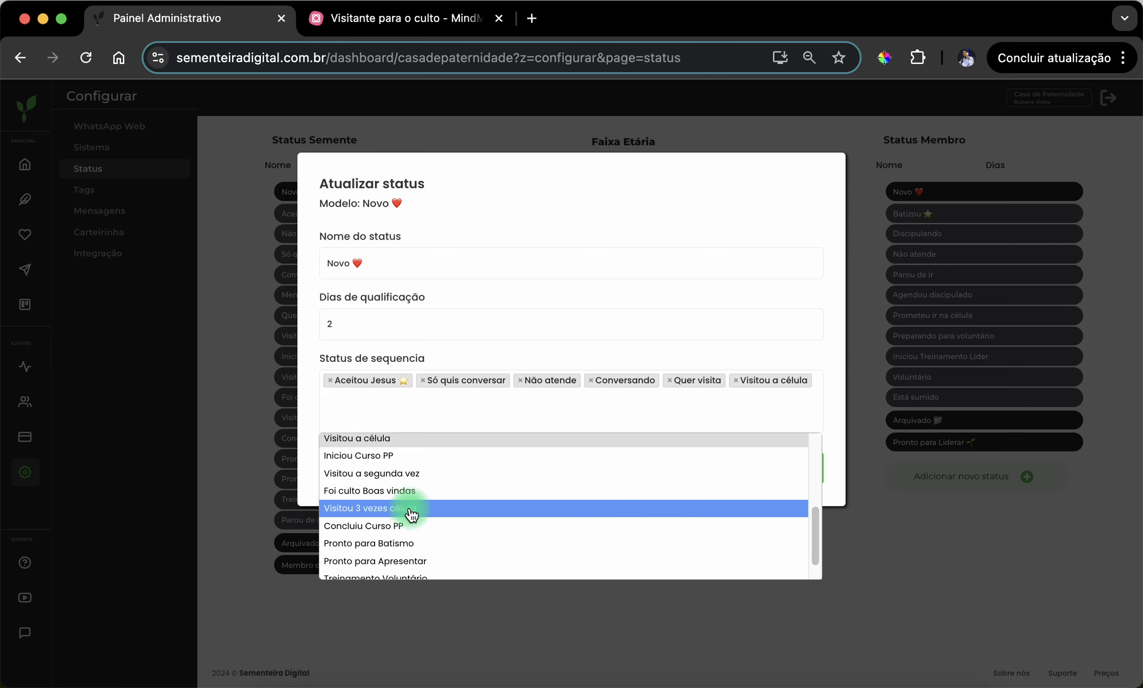
{"action": "left_click", "coordinate": [410, 473]}
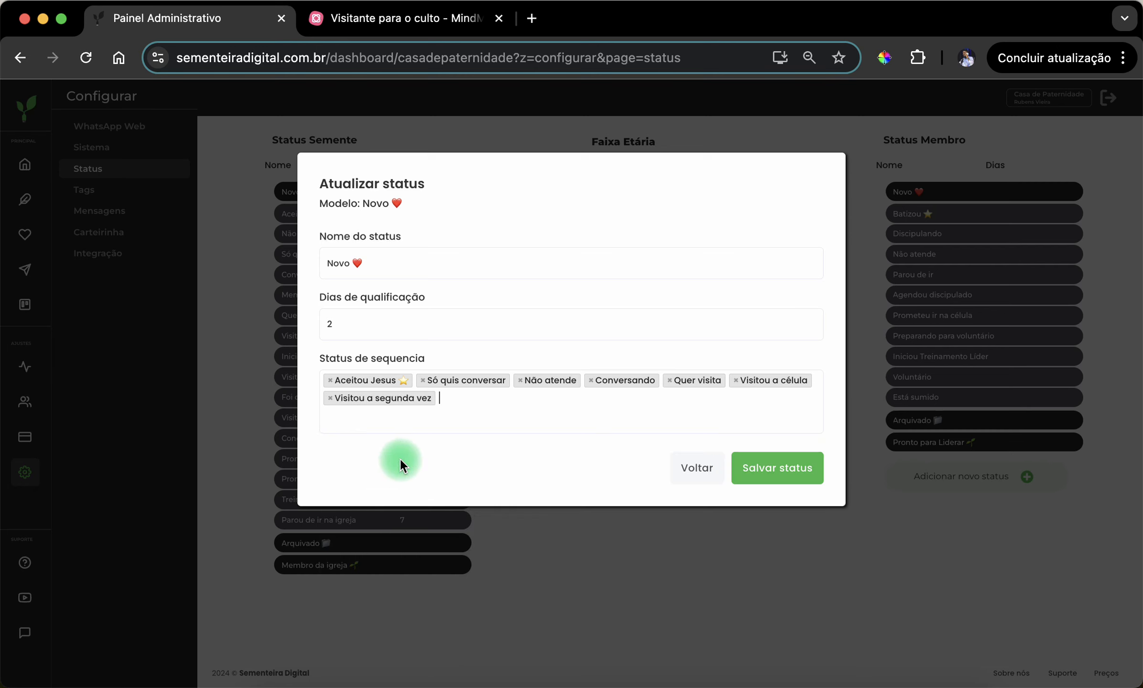
- Check the "Visitou 2 vezes" stage in the MindMeister map and return to the admin panel
{"action": "left_click", "coordinate": [399, 19]}
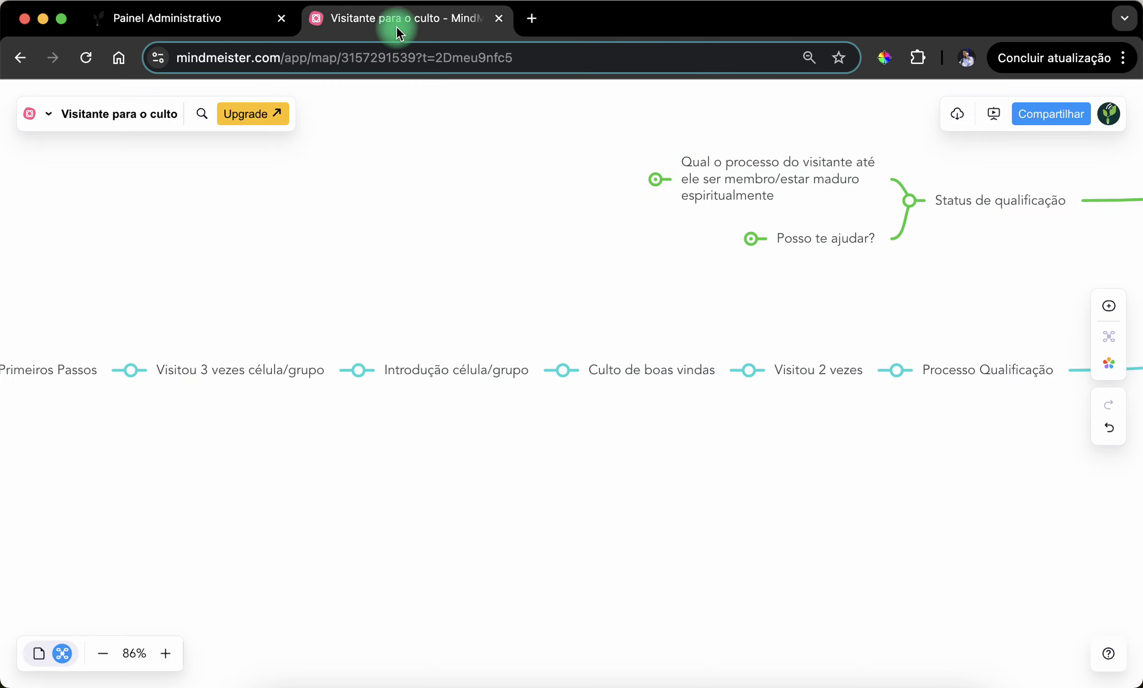
{"action": "left_click", "coordinate": [828, 370]}
{"action": "left_click", "coordinate": [238, 18]}
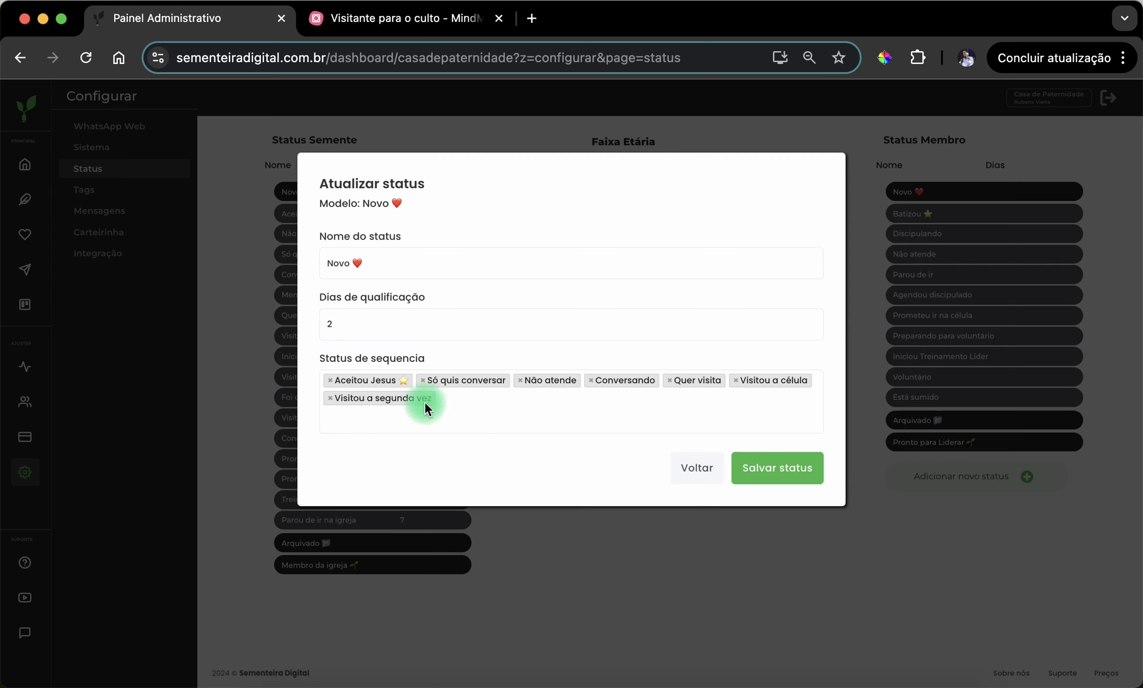
- Review the sequence status options for "Novo" once more and save the status
{"action": "left_click", "coordinate": [472, 422]}
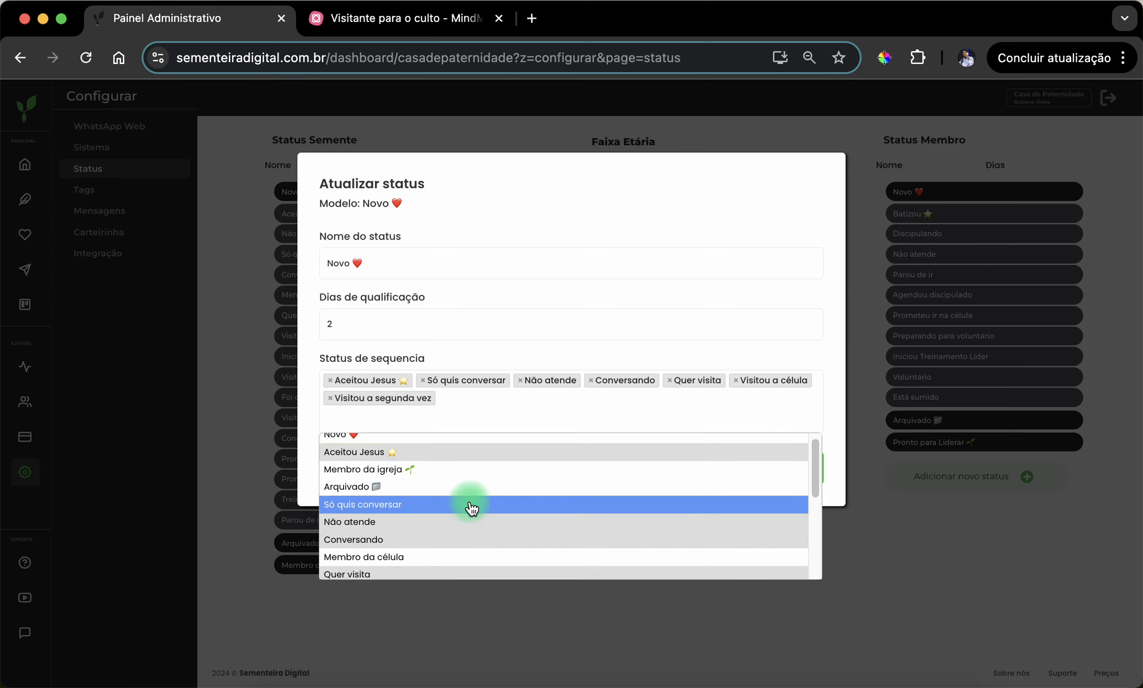
{"action": "left_click", "coordinate": [489, 350]}
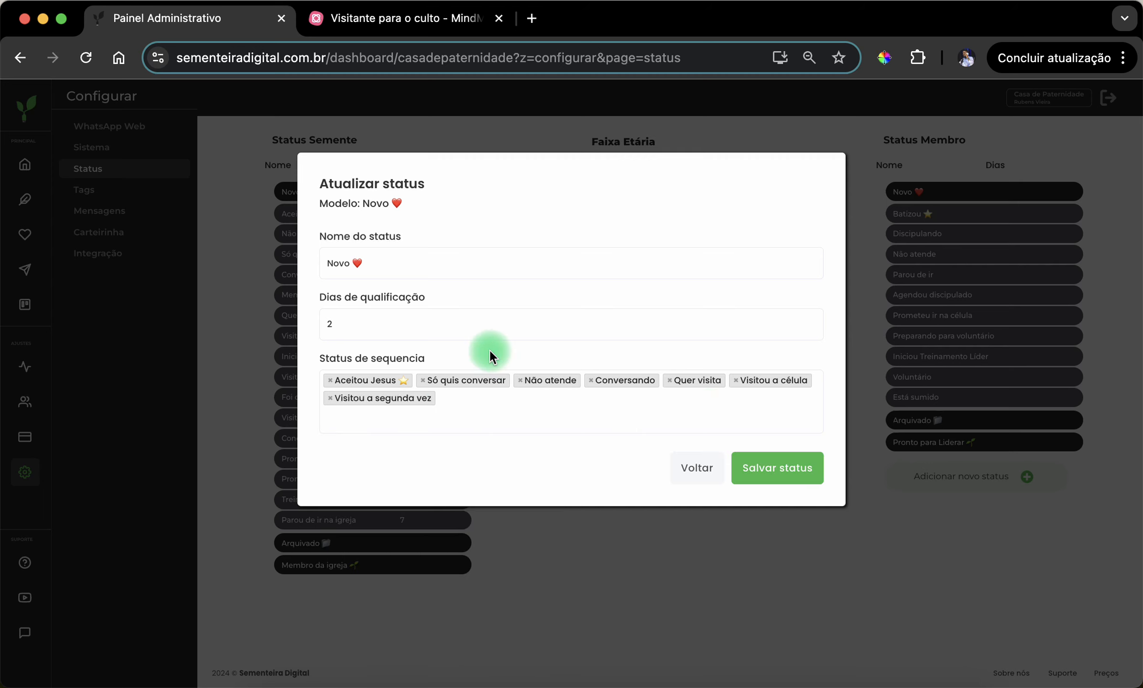
{"action": "left_click", "coordinate": [474, 409]}
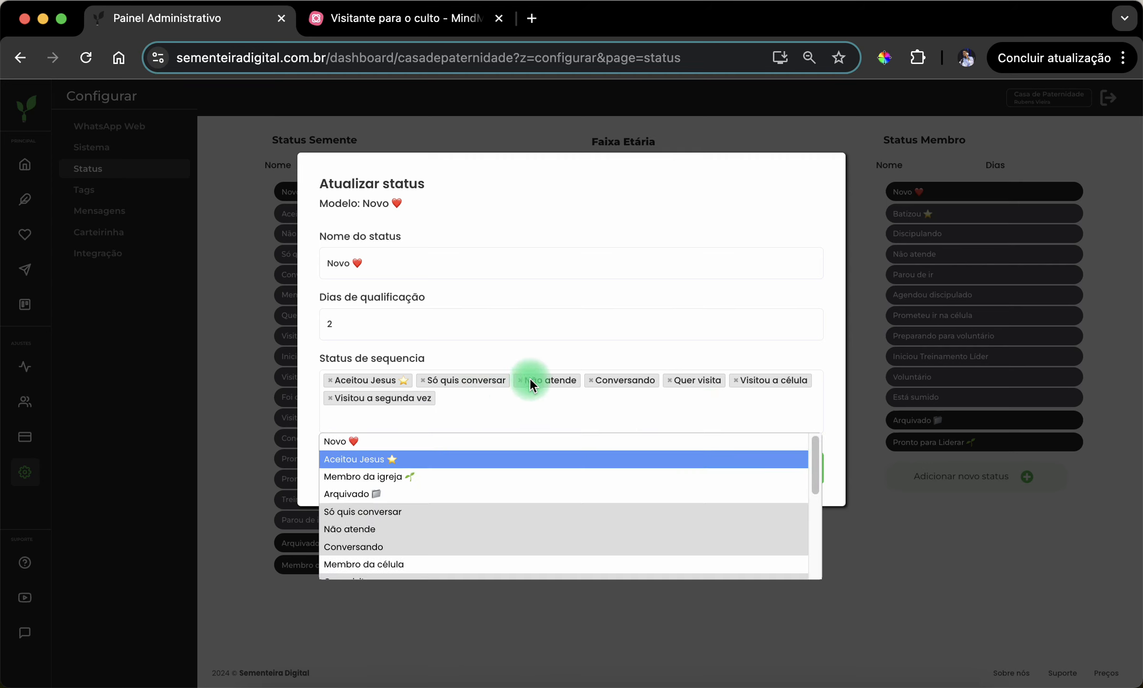
{"action": "left_click", "coordinate": [473, 355]}
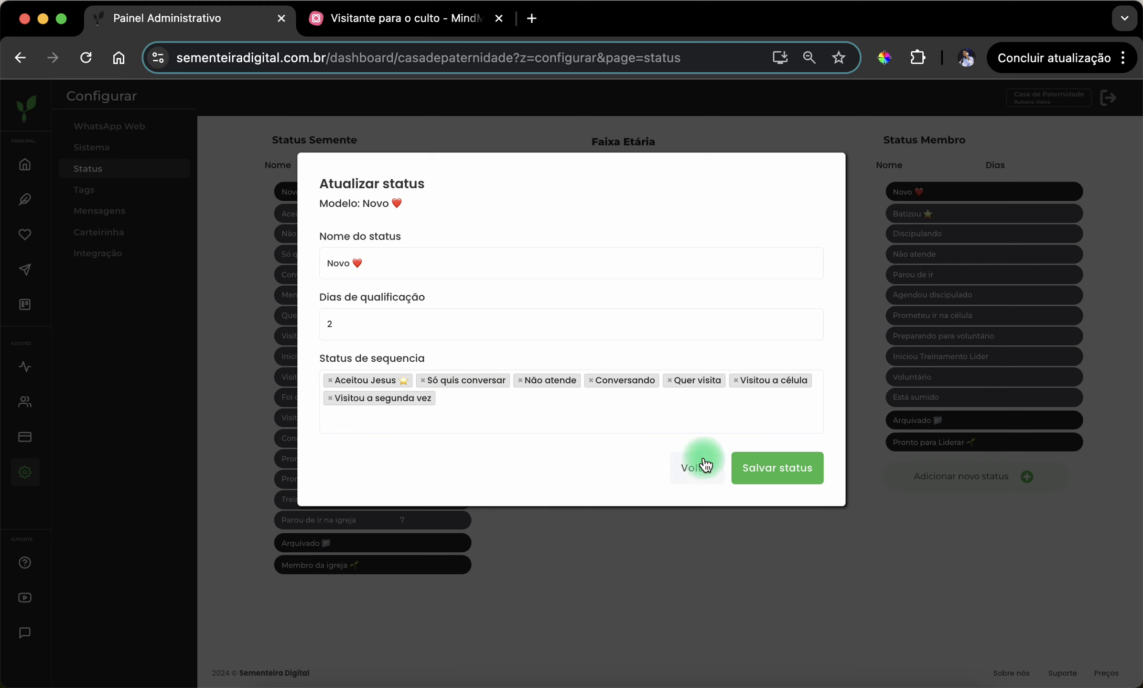
{"action": "left_click", "coordinate": [773, 471]}
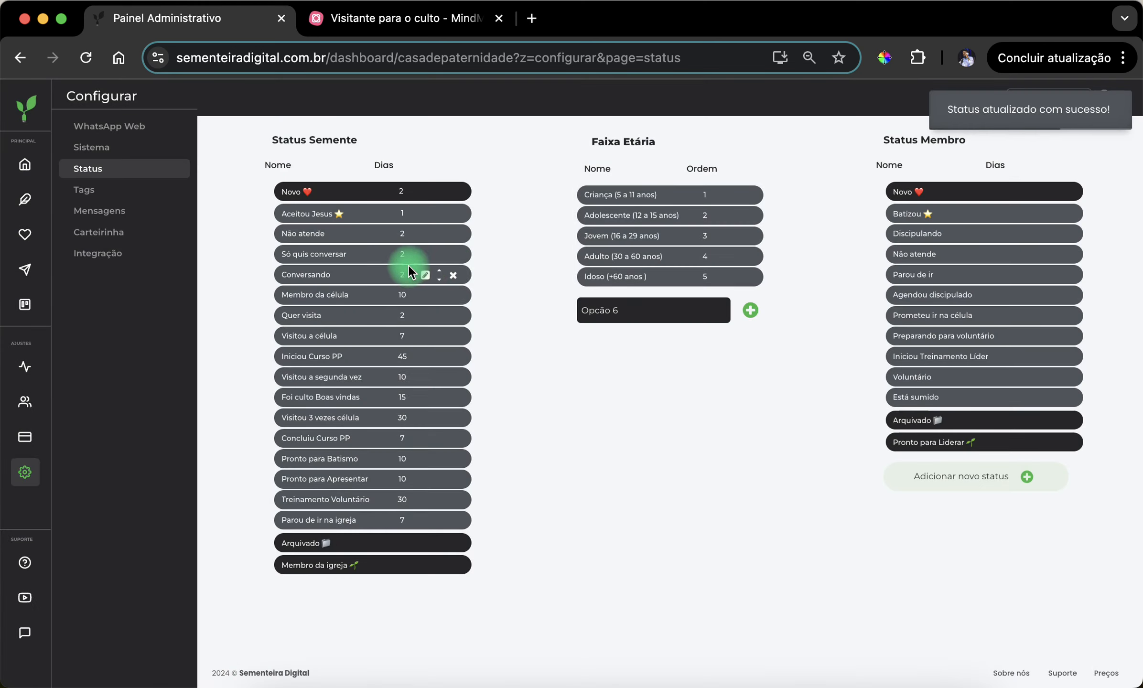
- Open the "Não atende" status under Status Semente for editing and add "Não atende" and "Conversando" to its sequence statuses
{"action": "left_click", "coordinate": [423, 234]}
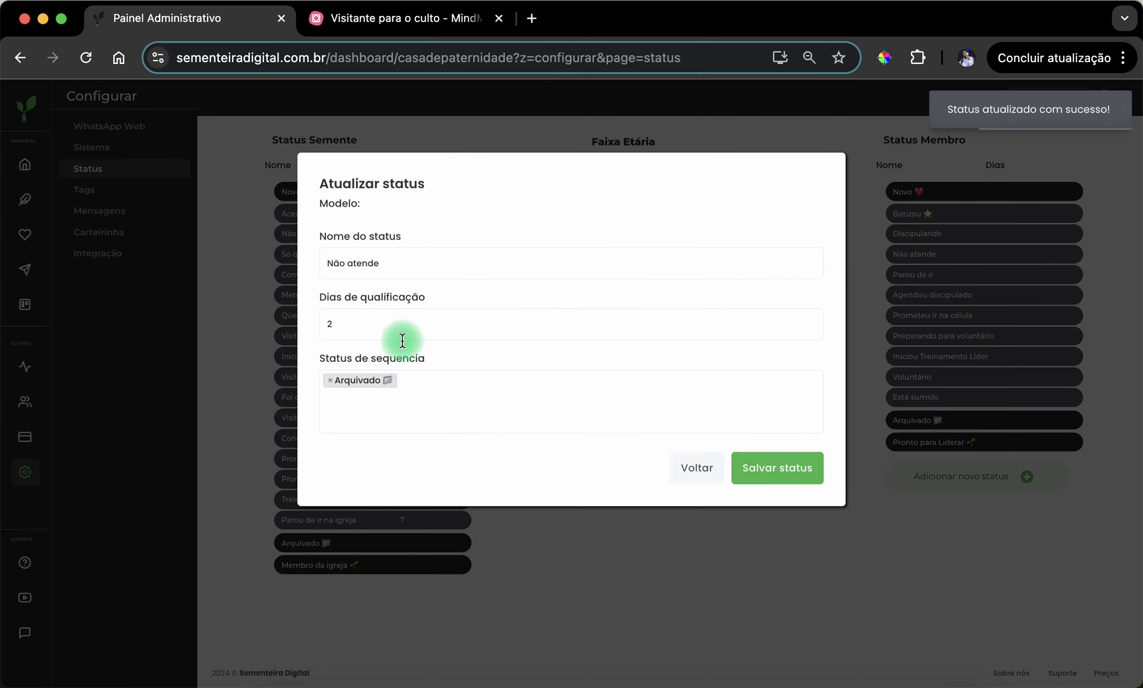
{"action": "left_click", "coordinate": [357, 386]}
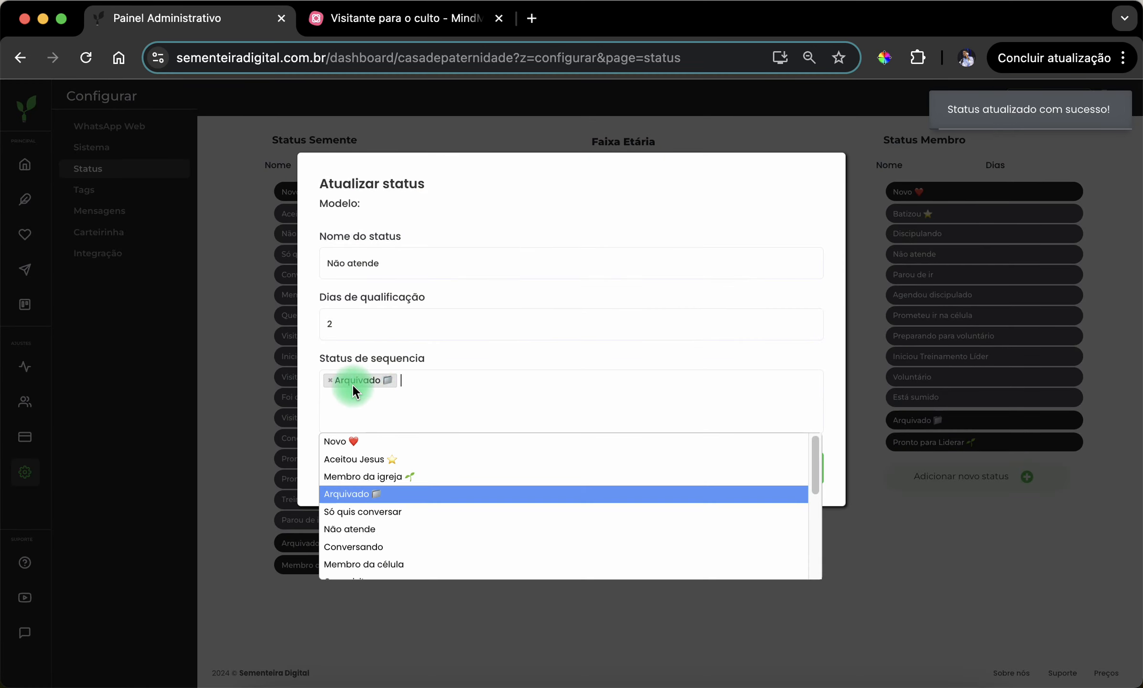
{"action": "left_click", "coordinate": [403, 522]}
{"action": "left_click", "coordinate": [442, 413]}
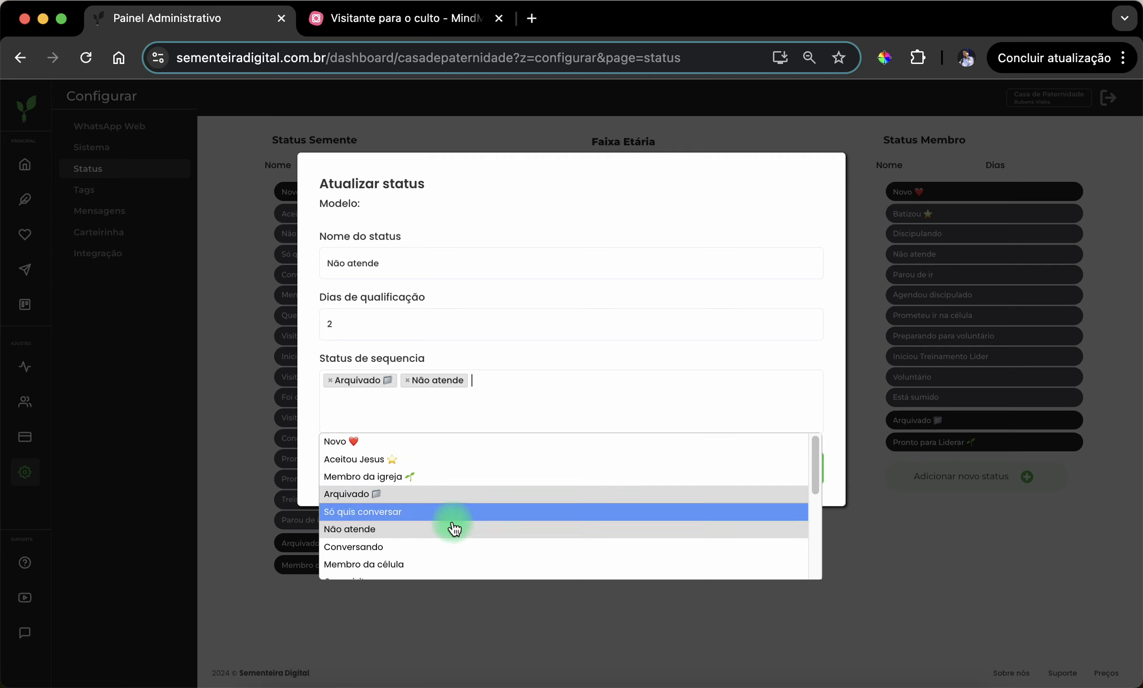
{"action": "left_click", "coordinate": [451, 540]}
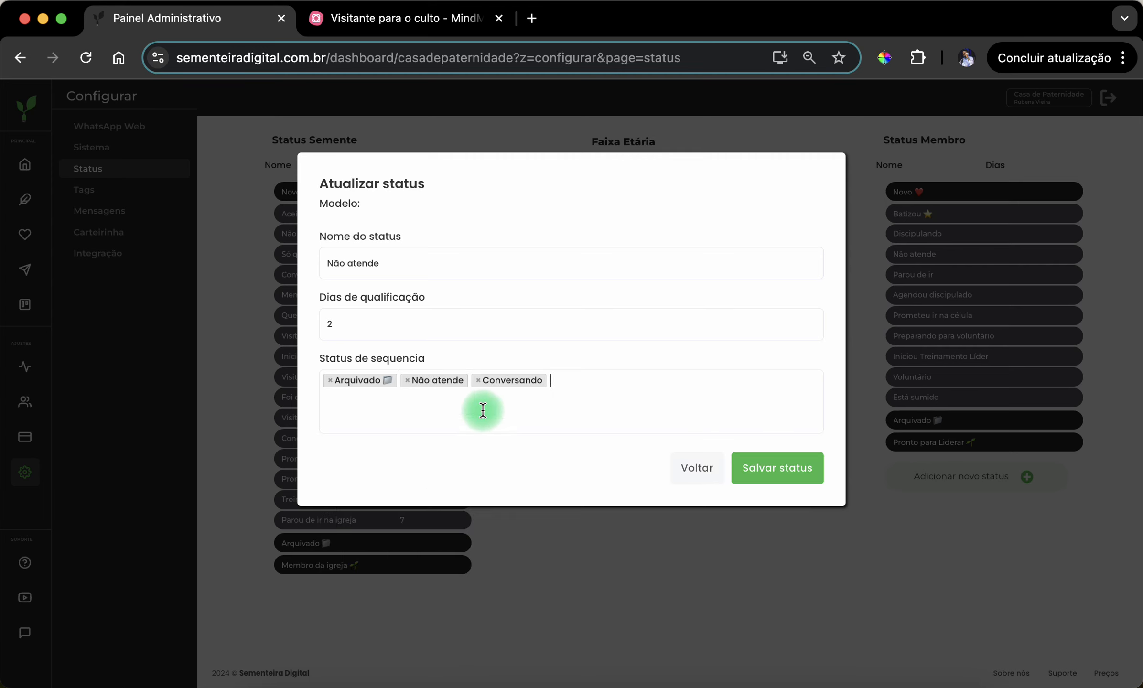
- Add "Quer visita" and "Visitou a segunda vez" to the sequence statuses of "Não atende"
{"action": "left_click", "coordinate": [479, 408]}
{"action": "scroll", "coordinate": [472, 512], "scroll_direction": "down", "scroll_amount": 1}
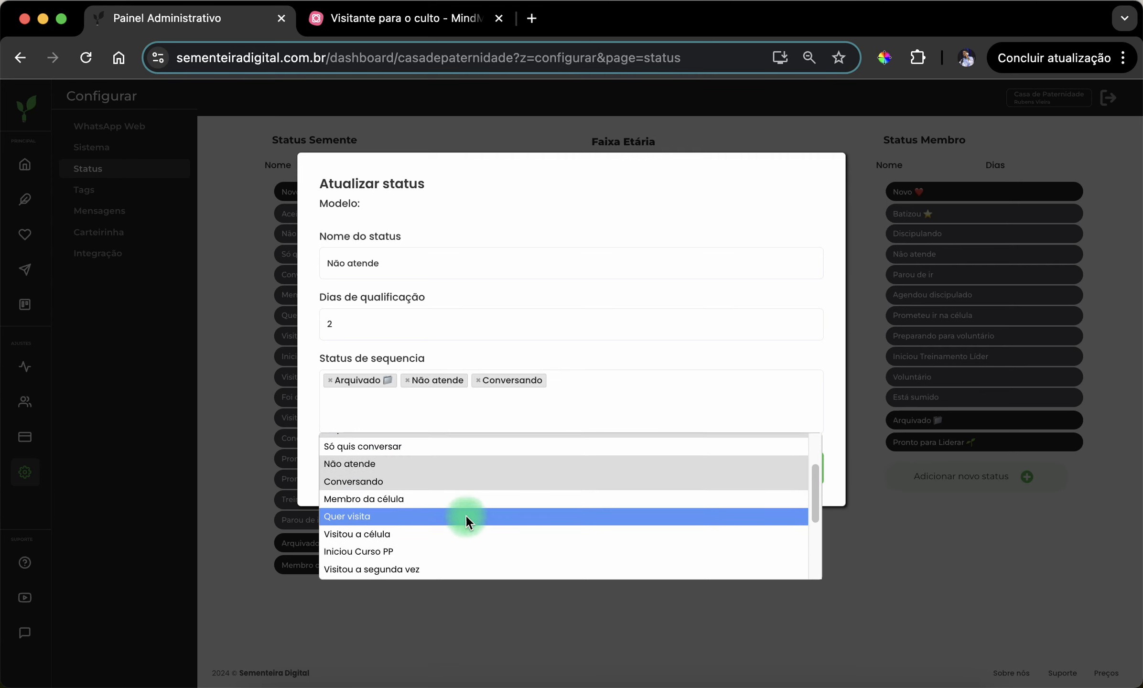
{"action": "left_click", "coordinate": [466, 515]}
{"action": "left_click", "coordinate": [490, 415]}
{"action": "scroll", "coordinate": [430, 518], "scroll_direction": "down", "scroll_amount": 4}
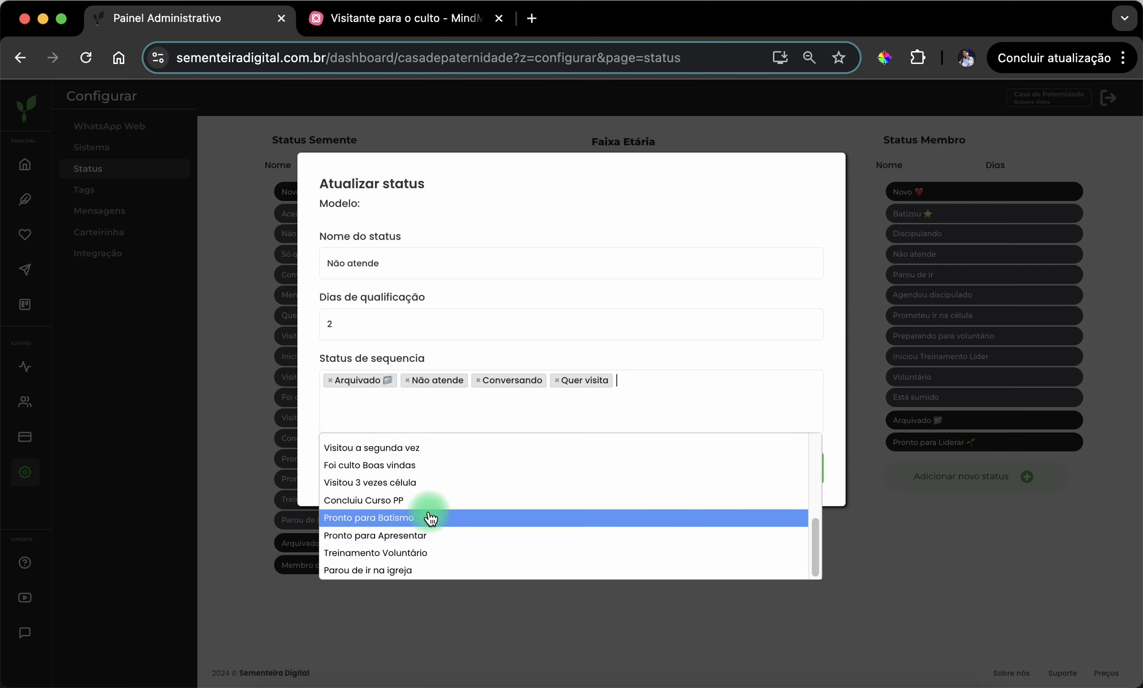
{"action": "scroll", "coordinate": [430, 518], "scroll_direction": "up", "scroll_amount": 2}
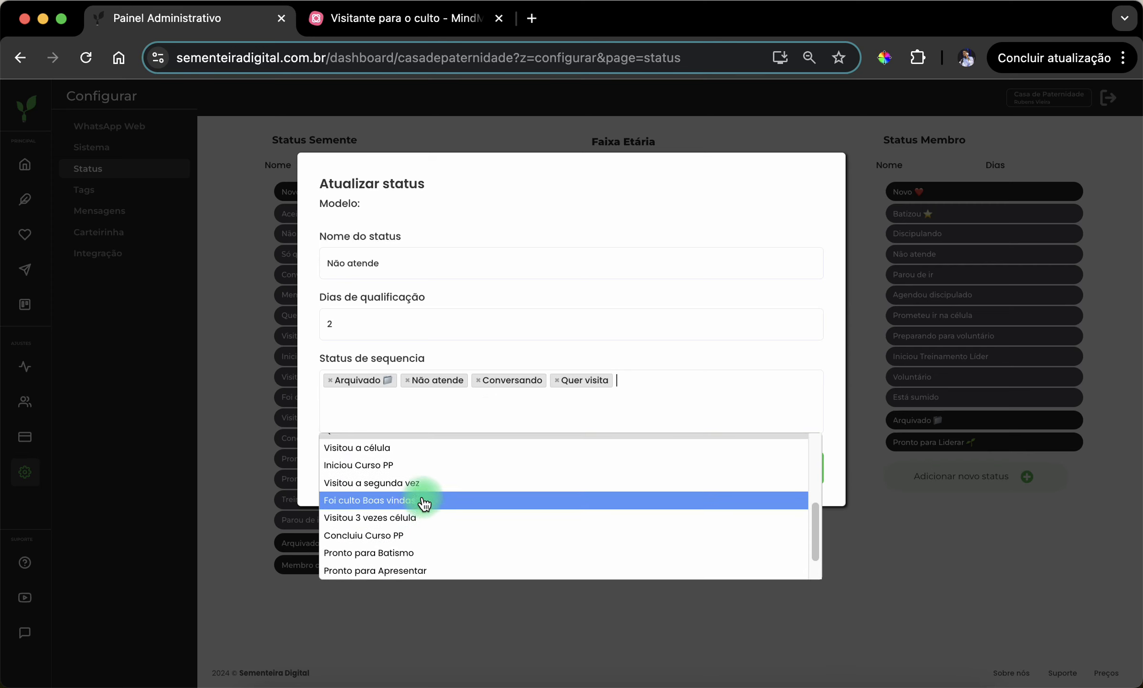
{"action": "left_click", "coordinate": [421, 483]}
- Add "Visitou a célula" to the sequence statuses of "Não atende" and save the status
{"action": "left_click", "coordinate": [431, 423]}
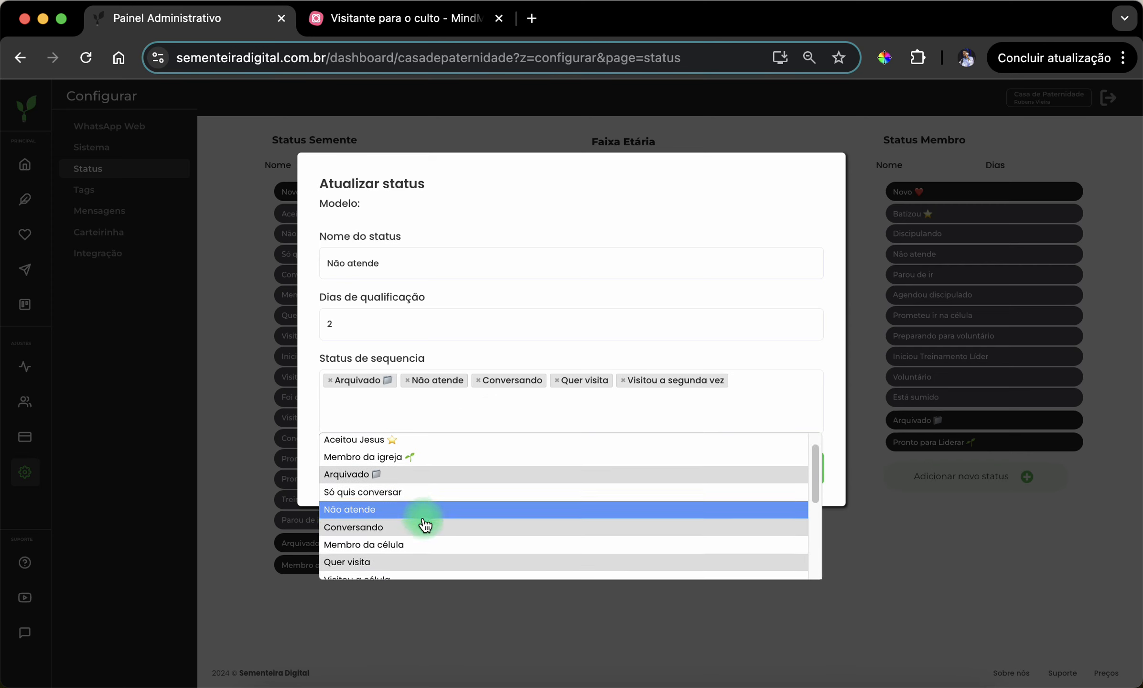
{"action": "scroll", "coordinate": [424, 524], "scroll_direction": "down", "scroll_amount": 5}
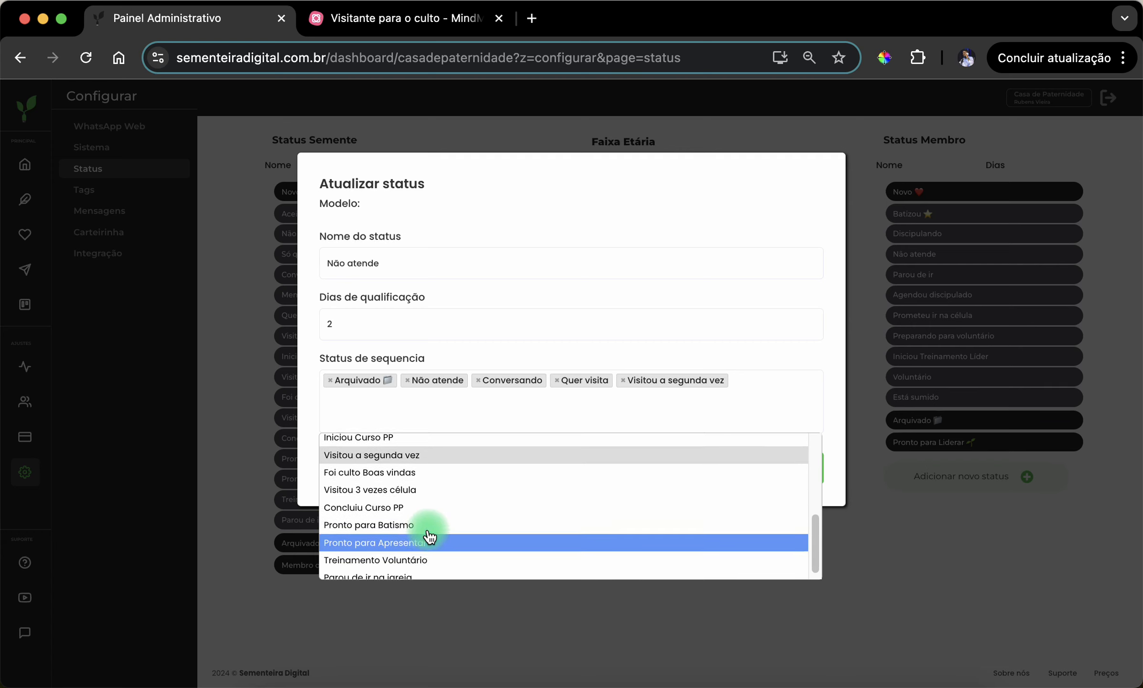
{"action": "scroll", "coordinate": [430, 537], "scroll_direction": "up", "scroll_amount": 2}
{"action": "scroll", "coordinate": [436, 538], "scroll_direction": "down", "scroll_amount": 2}
{"action": "scroll", "coordinate": [437, 539], "scroll_direction": "up", "scroll_amount": 5}
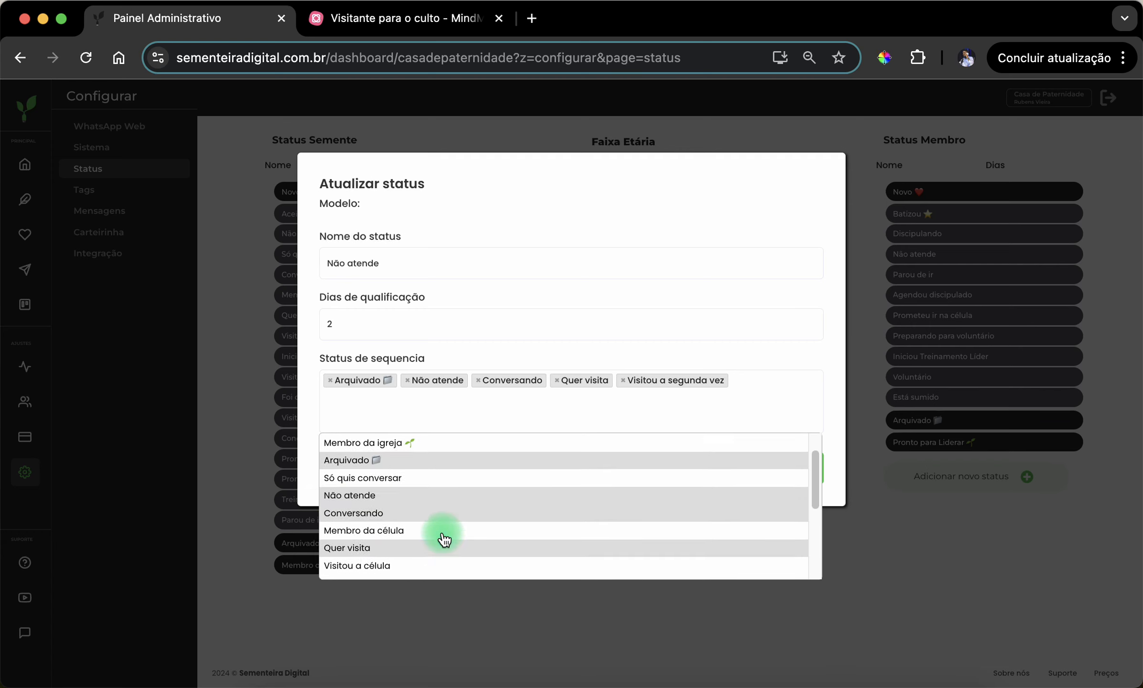
{"action": "scroll", "coordinate": [444, 542], "scroll_direction": "down", "scroll_amount": 1}
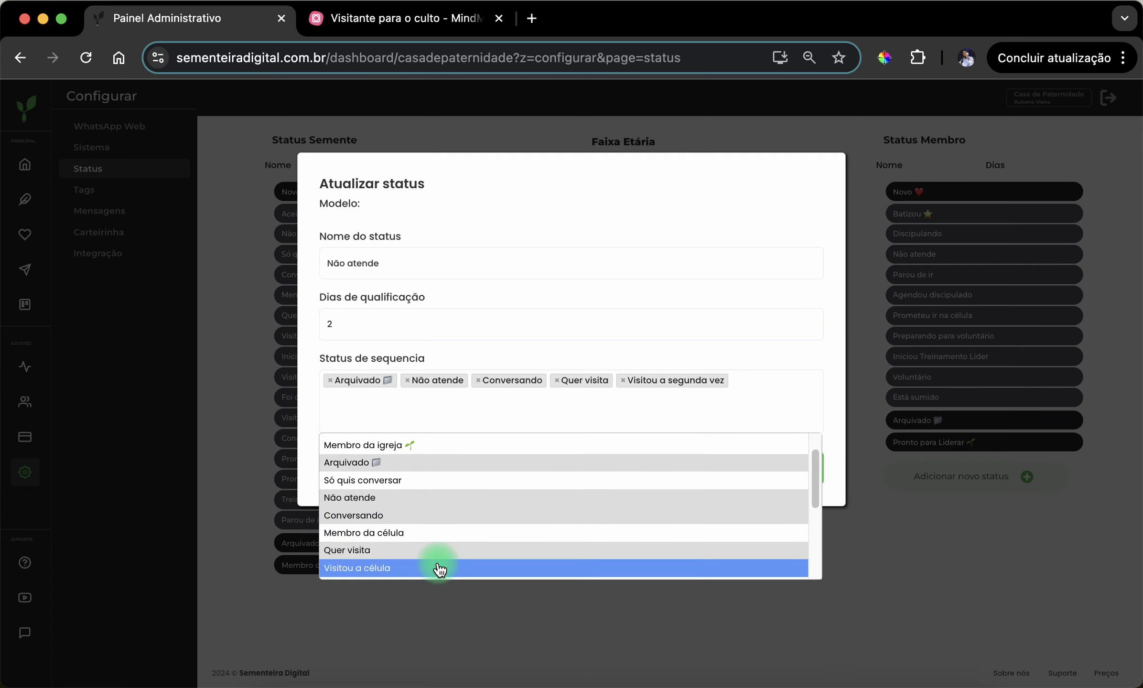
{"action": "left_click", "coordinate": [438, 566]}
{"action": "left_click", "coordinate": [790, 480]}
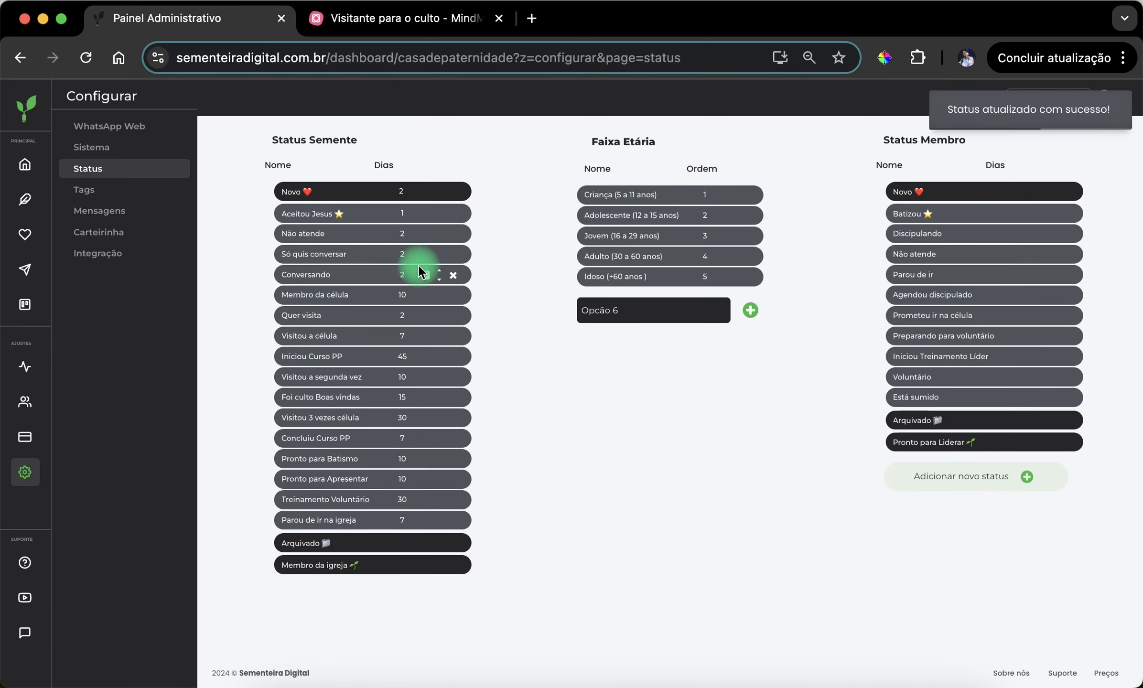
- Compare the sequence statuses of "Novo" and "Não atende" under Status Semente, closing each without saving
{"action": "left_click", "coordinate": [420, 191]}
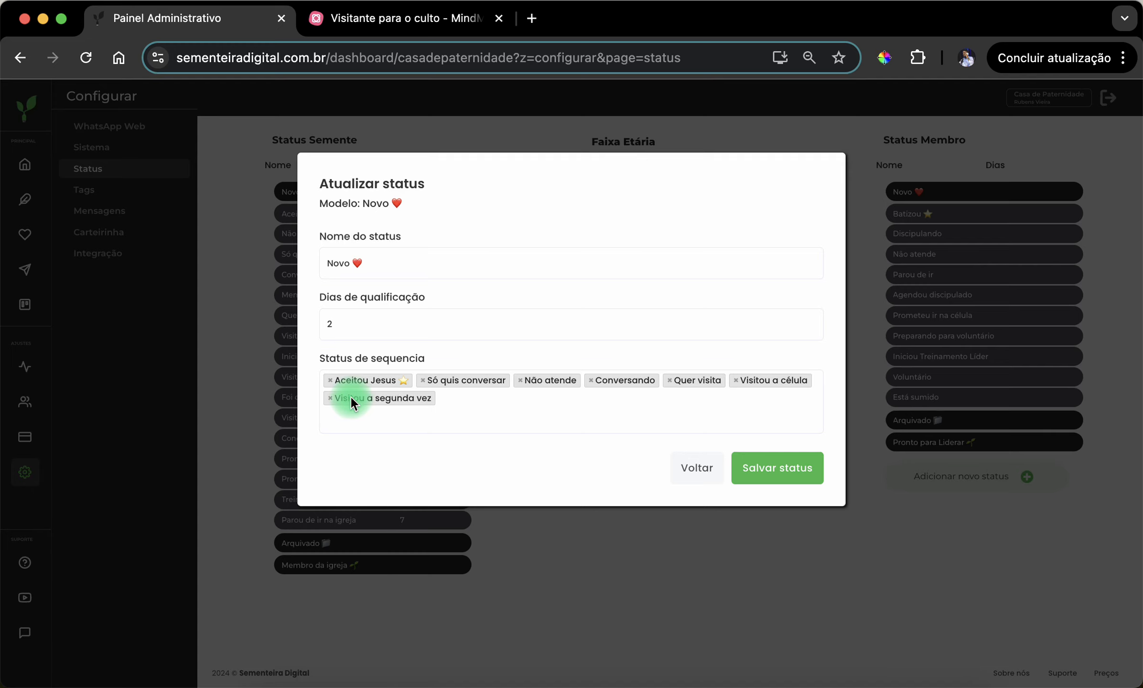
{"action": "left_click", "coordinate": [695, 471]}
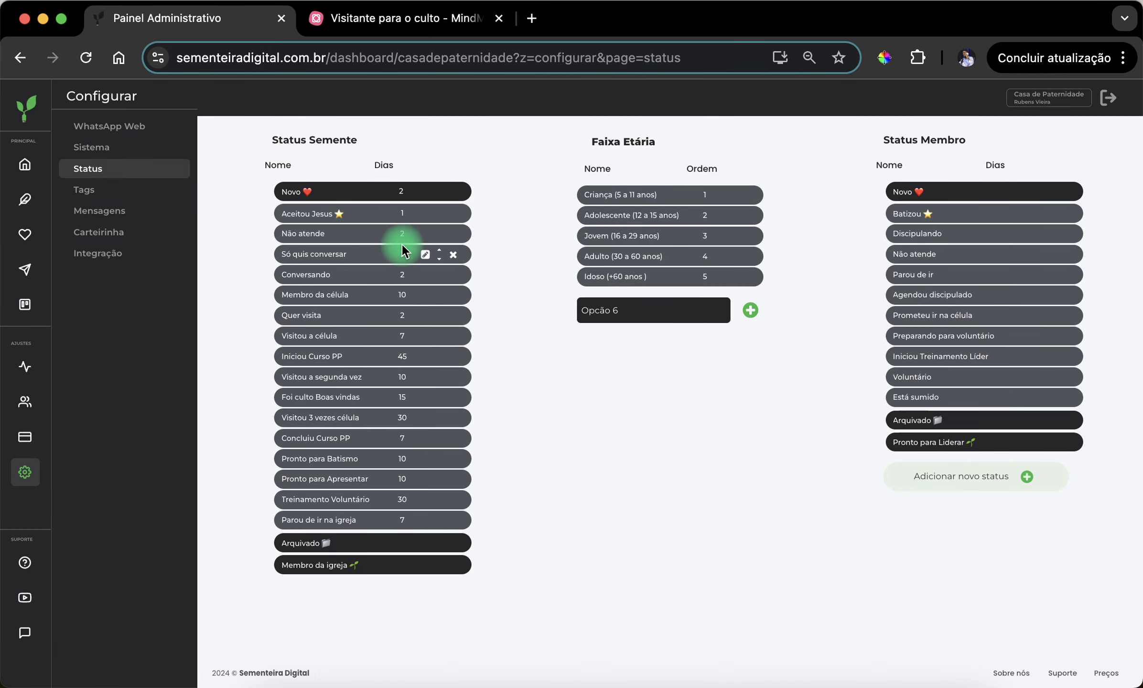
{"action": "left_click", "coordinate": [423, 233]}
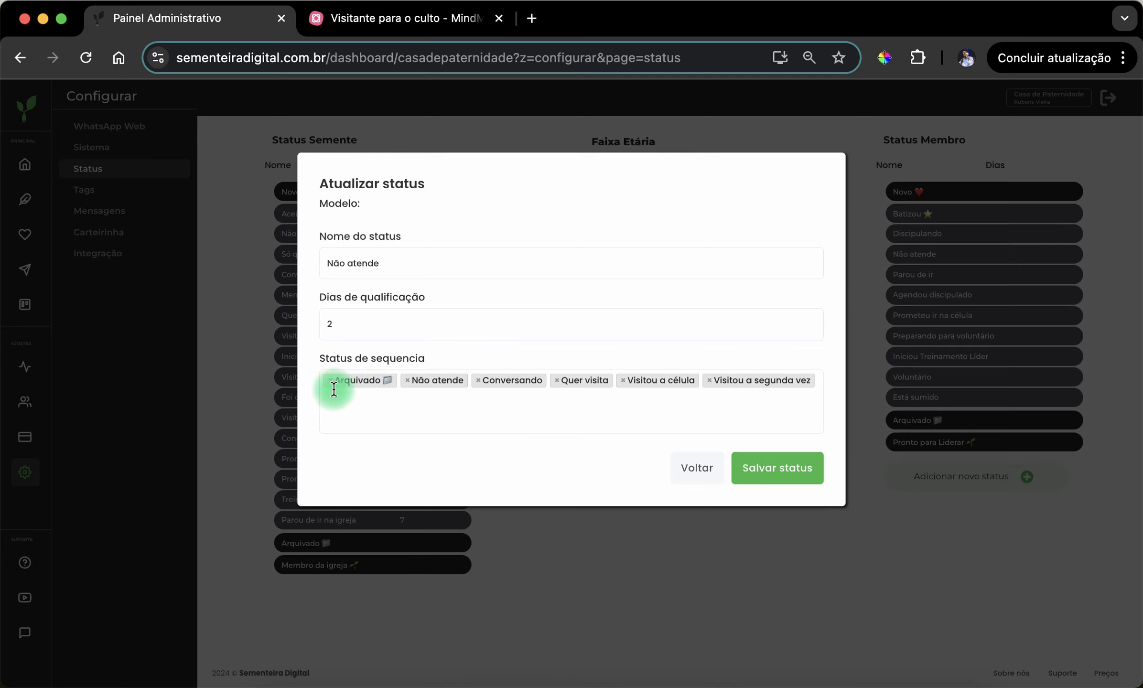
{"action": "left_click", "coordinate": [704, 467]}
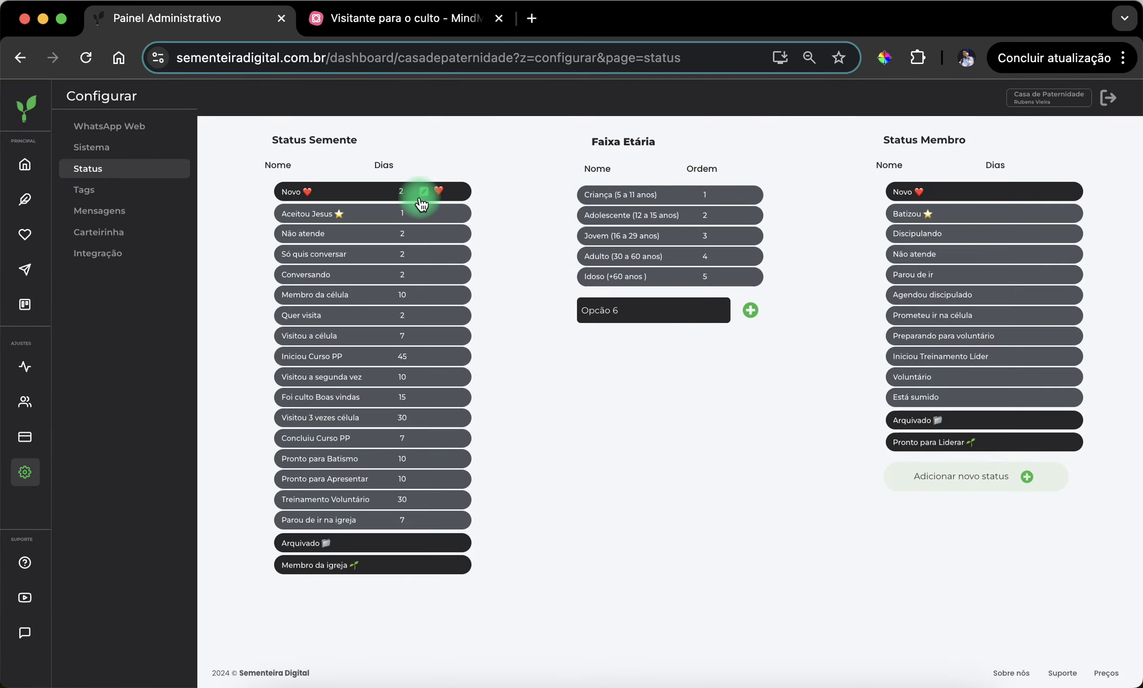
{"action": "left_click", "coordinate": [422, 193]}
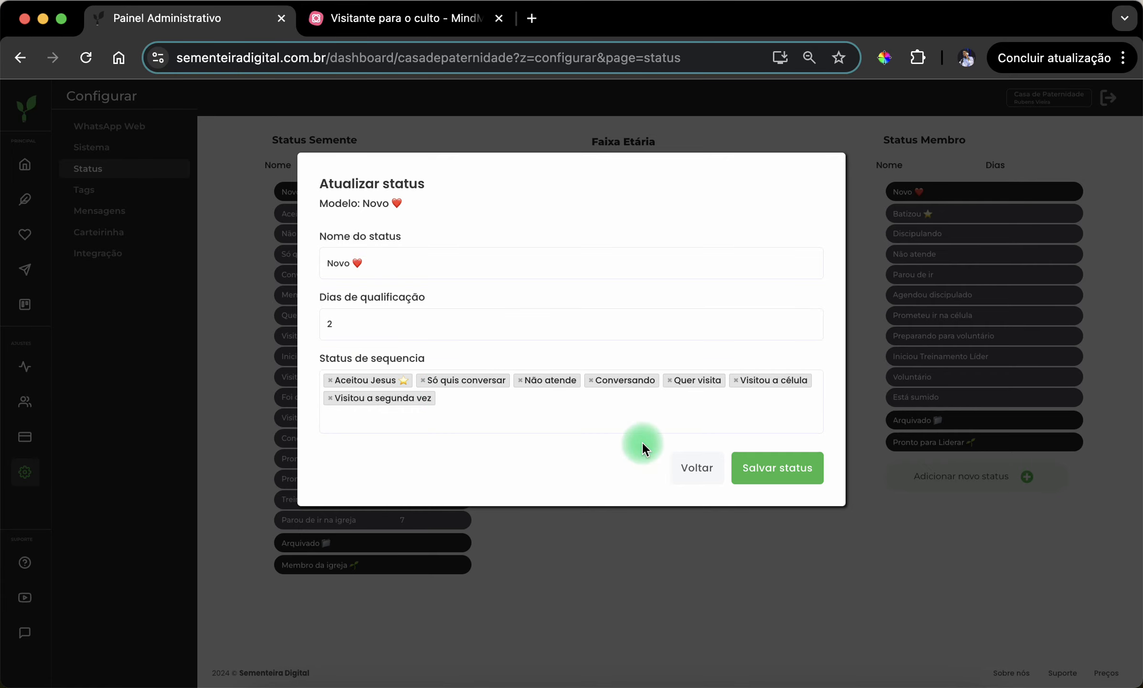
{"action": "left_click", "coordinate": [699, 473]}
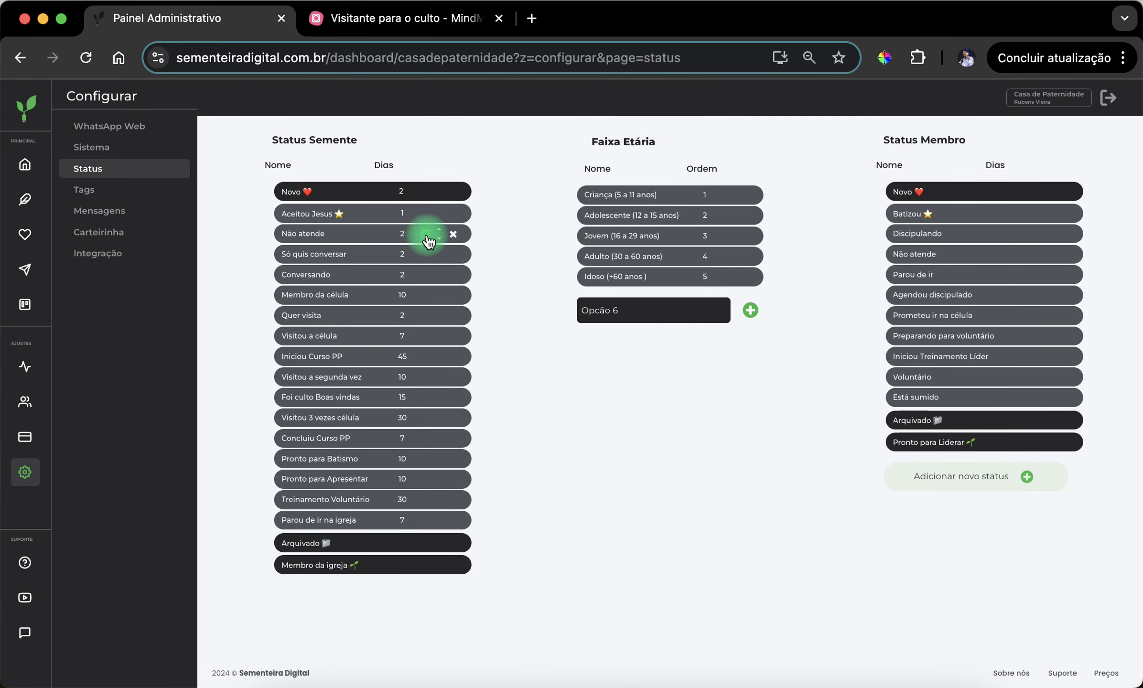
{"action": "left_click", "coordinate": [425, 234]}
{"action": "left_click", "coordinate": [669, 477]}
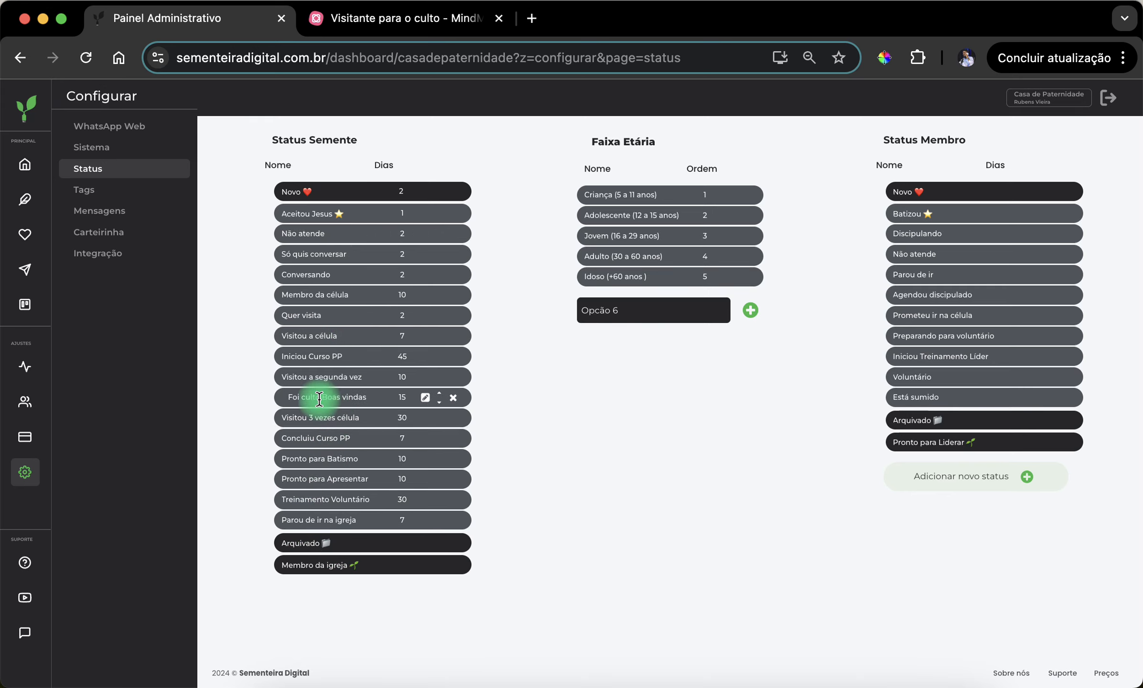
- Open the "Visitou a segunda vez" status for editing and check the "Culto de boas vindas" stage in the MindMeister map, returning to the admin panel
{"action": "left_click", "coordinate": [425, 380]}
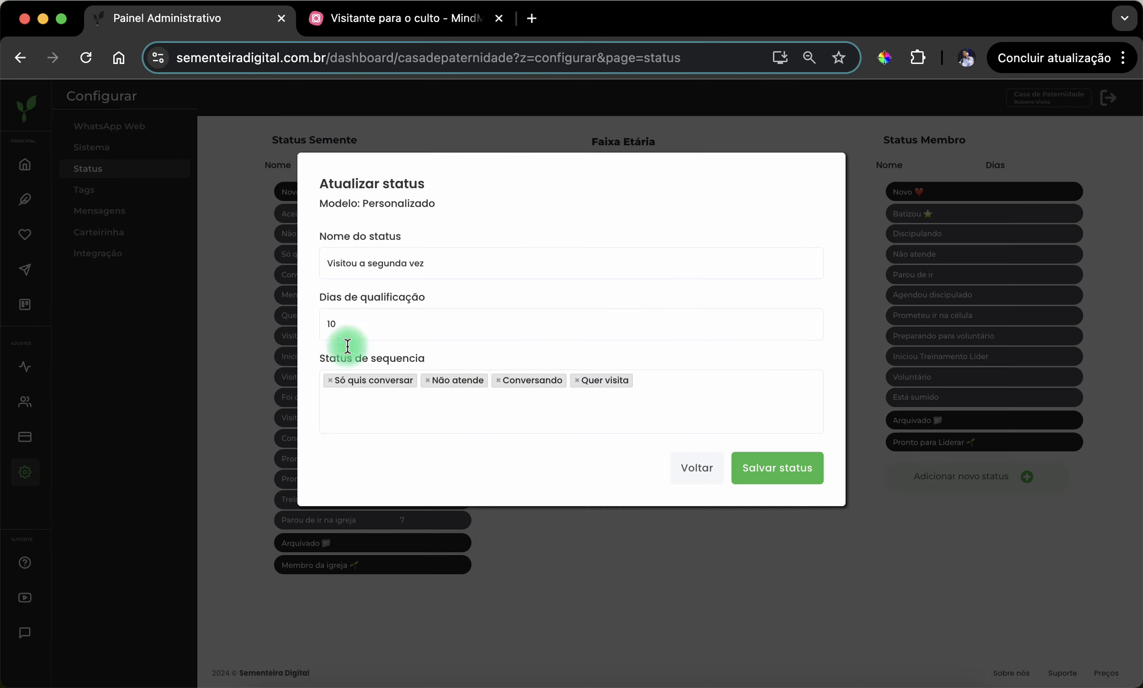
{"action": "left_click", "coordinate": [381, 24]}
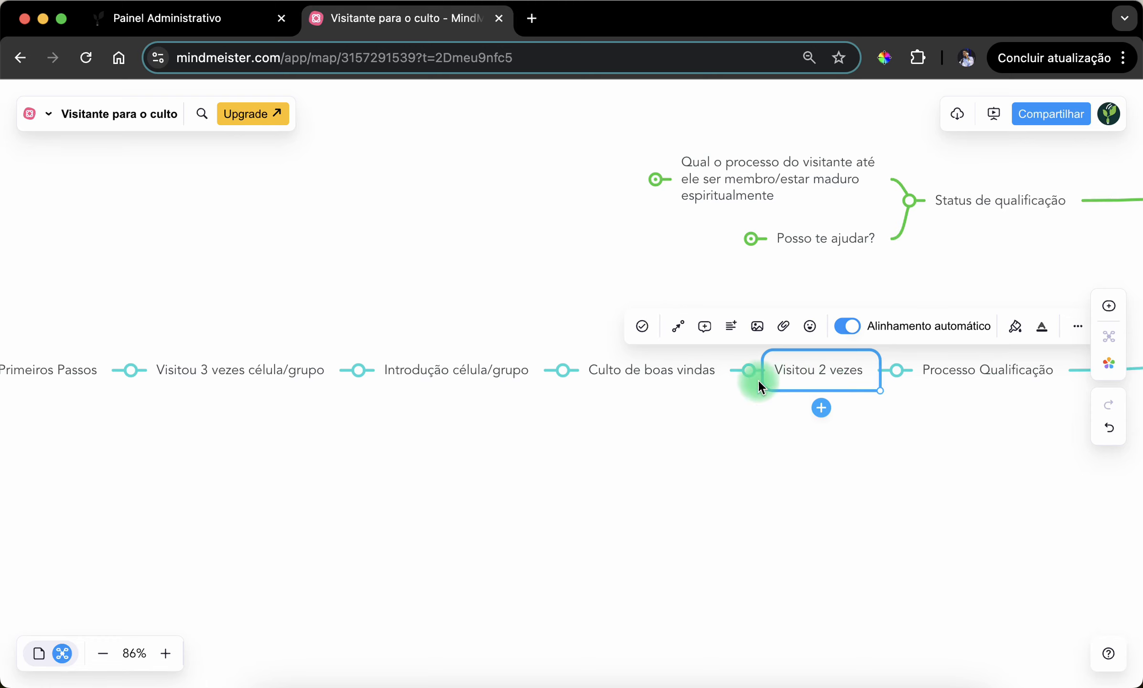
{"action": "left_click", "coordinate": [659, 377]}
{"action": "left_click", "coordinate": [200, 27]}
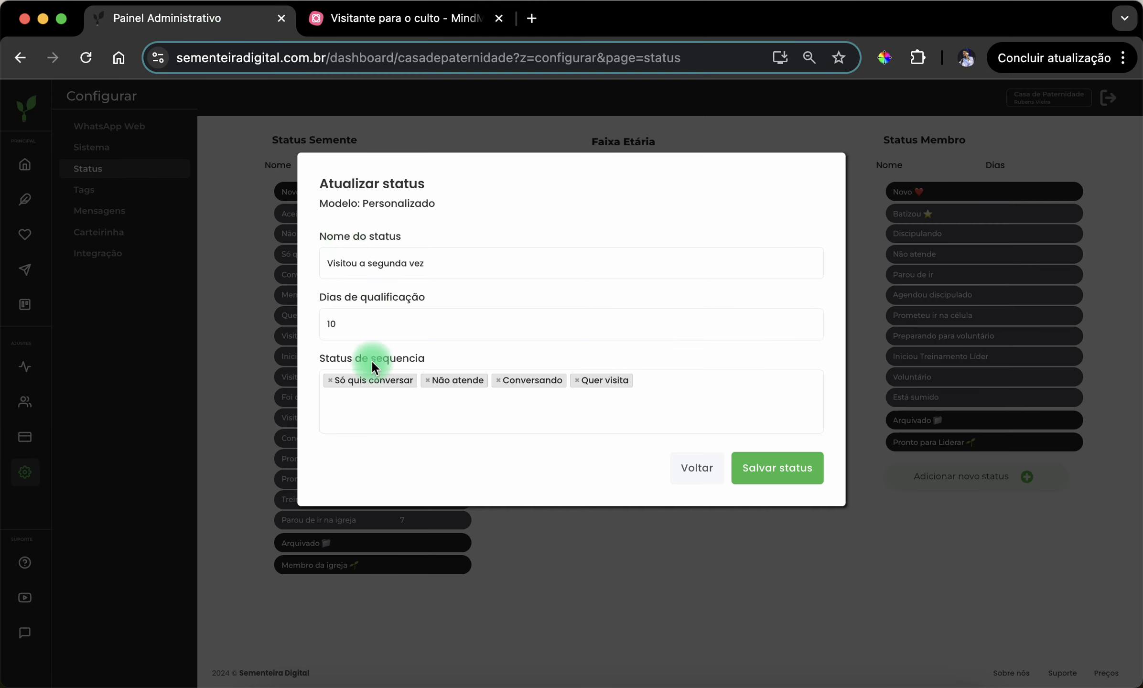
- Add "Foi culto Boas vindas" to the sequence statuses of "Visitou a segunda vez" and save the status
{"action": "left_click", "coordinate": [572, 404]}
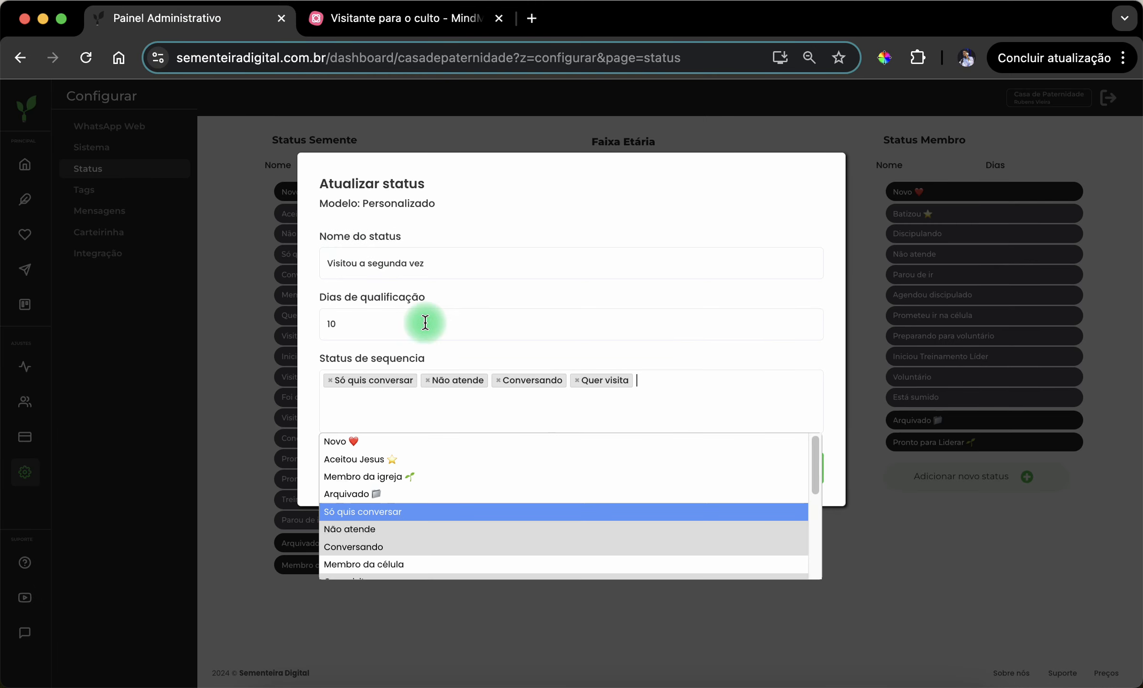
{"action": "scroll", "coordinate": [422, 558], "scroll_direction": "down", "scroll_amount": 5}
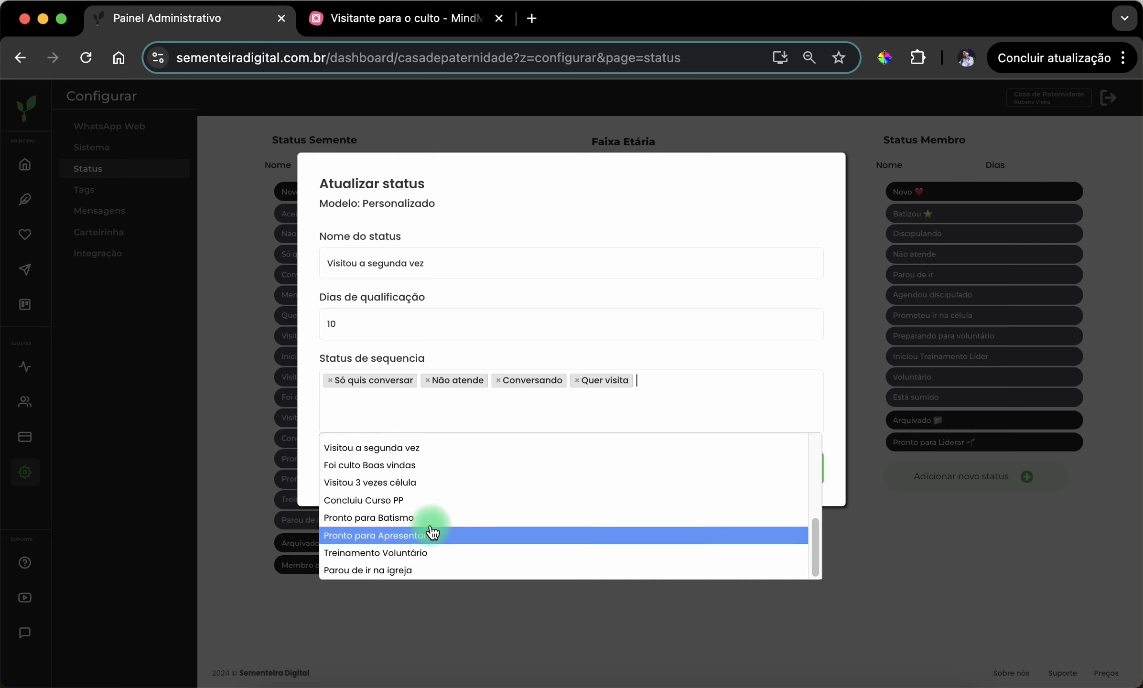
{"action": "scroll", "coordinate": [441, 518], "scroll_direction": "up", "scroll_amount": 2}
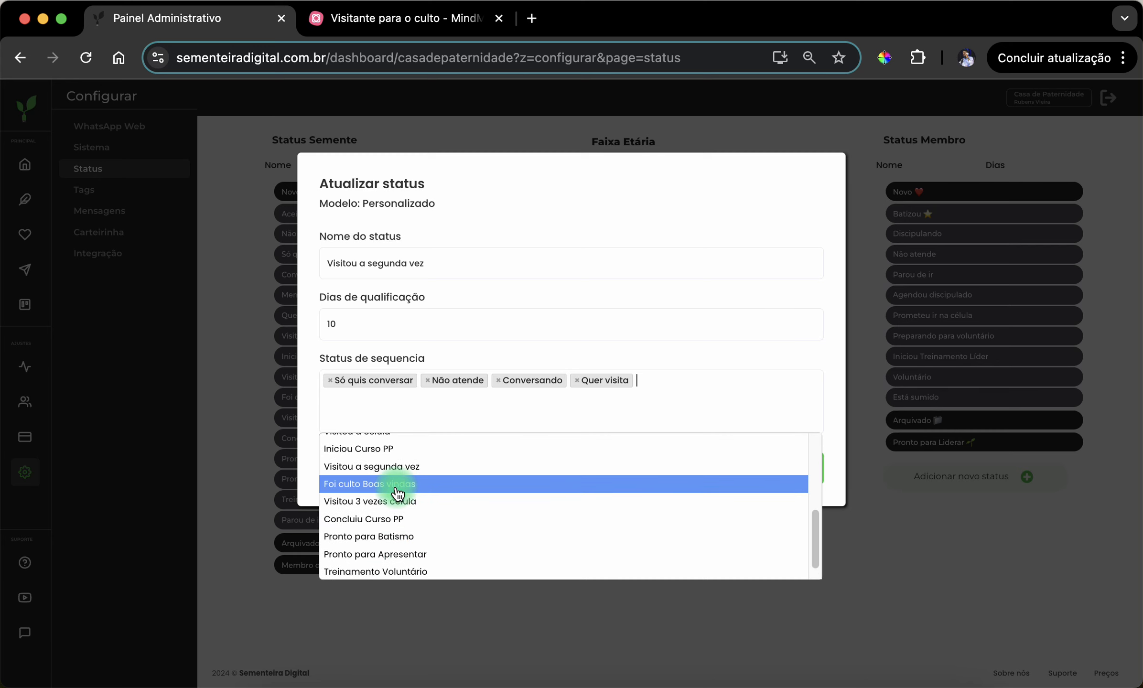
{"action": "left_click", "coordinate": [398, 484]}
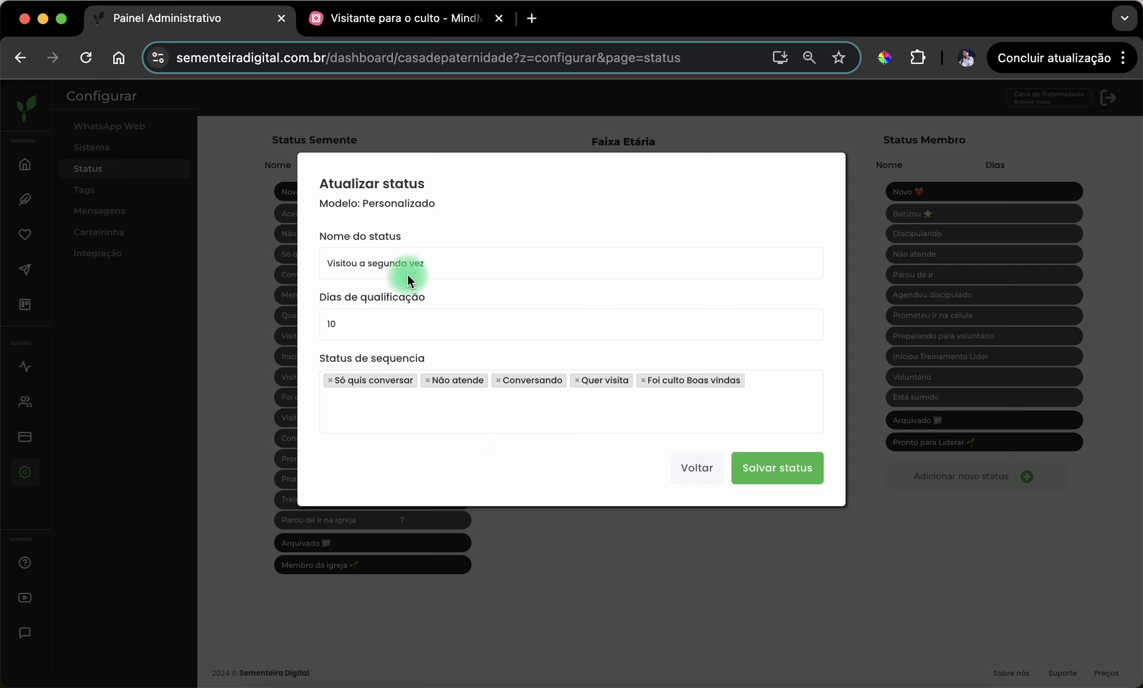
{"action": "left_click", "coordinate": [478, 421]}
{"action": "scroll", "coordinate": [476, 517], "scroll_direction": "down", "scroll_amount": 10}
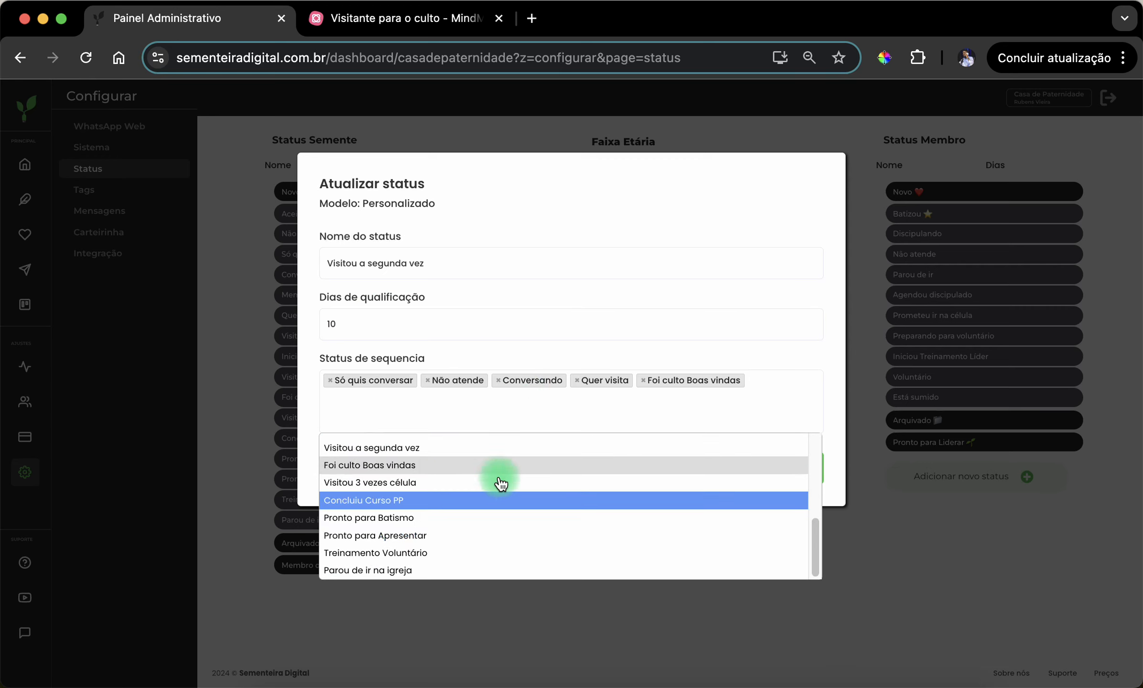
{"action": "left_click", "coordinate": [499, 365]}
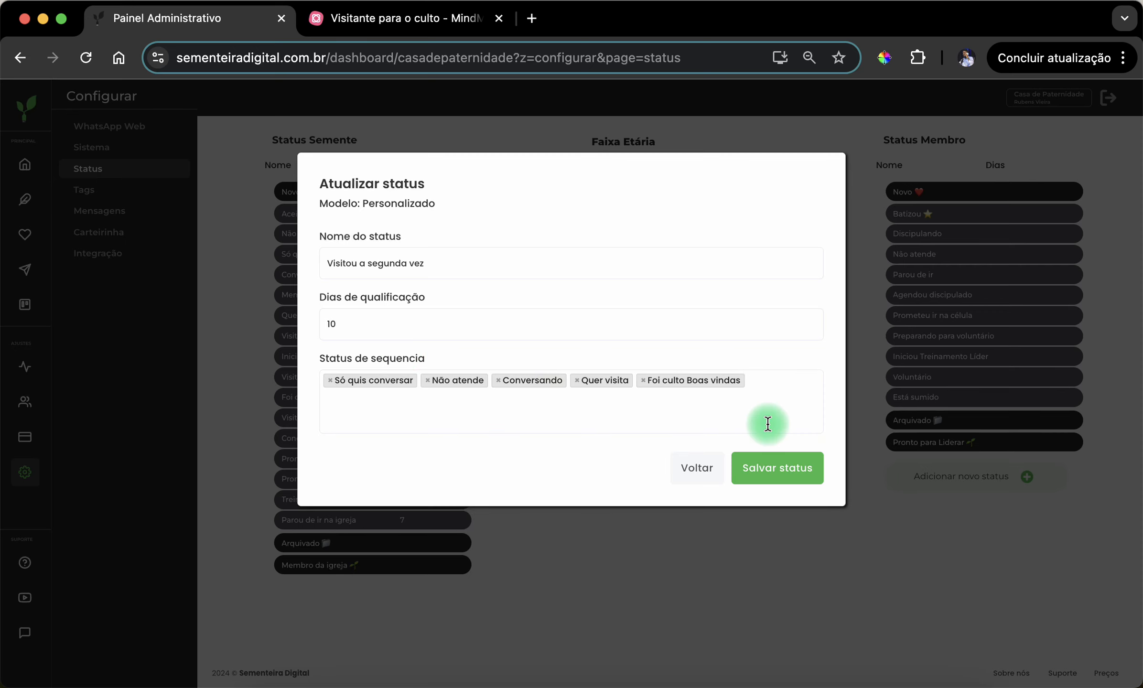
{"action": "left_click", "coordinate": [793, 469]}
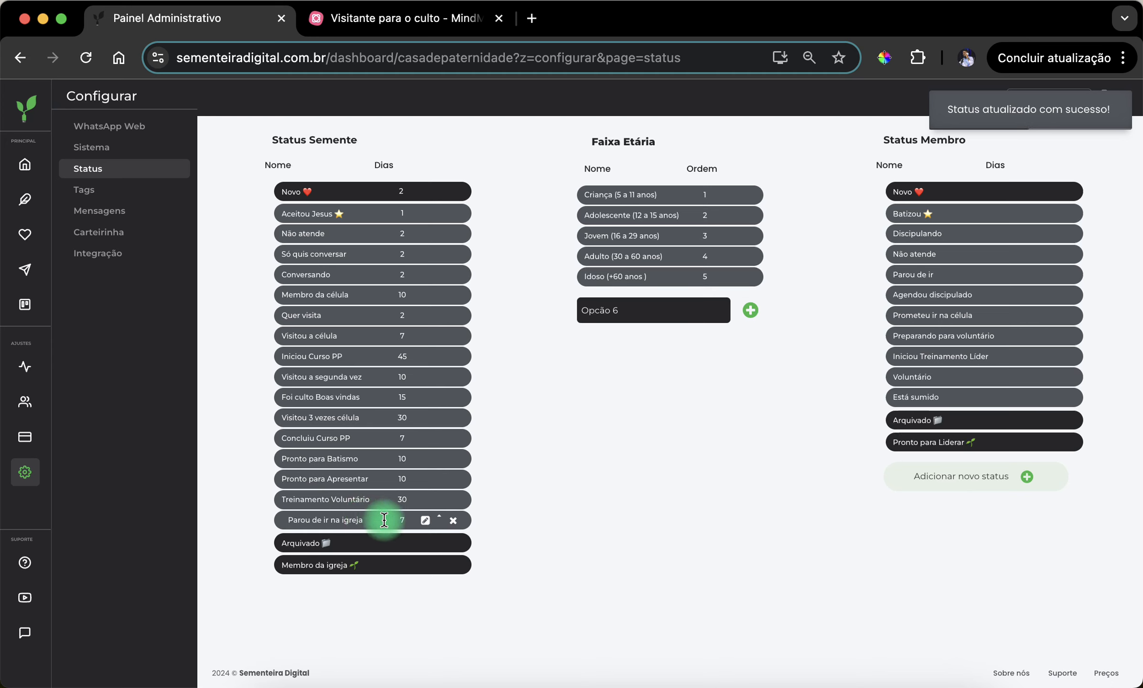
- Open the "Foi culto Boas vindas" status for editing and check its following stages up to "Visitou 3 vezes célula/grupo" in MindMeister, returning to the admin panel
{"action": "left_click", "coordinate": [423, 398]}
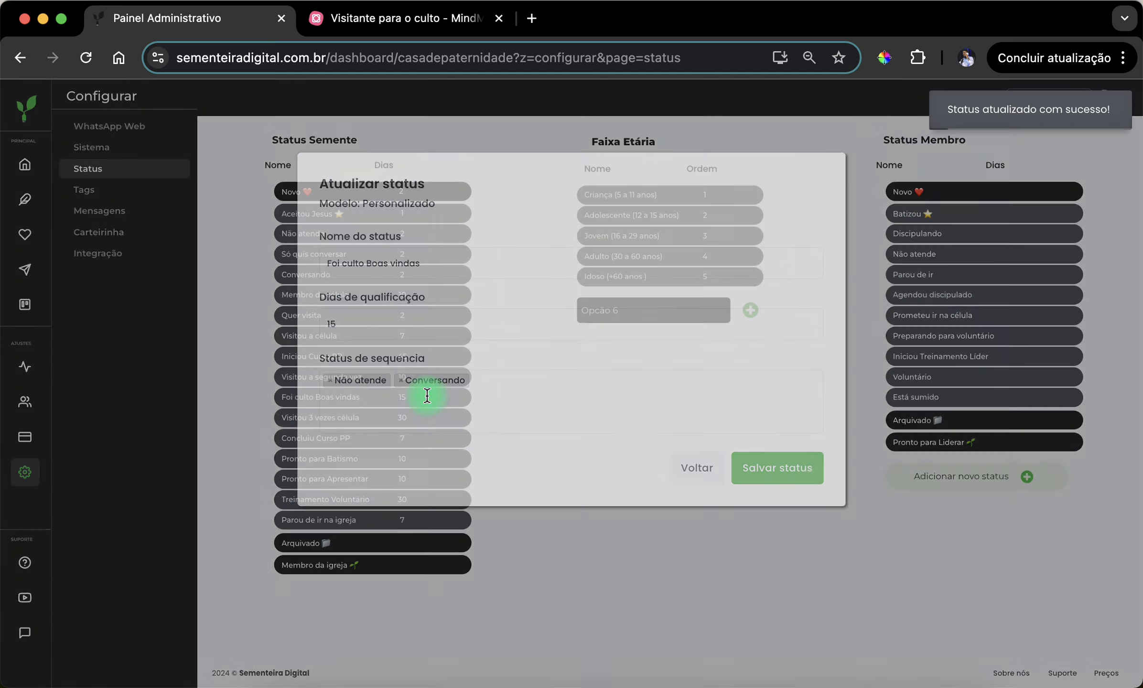
{"action": "left_click", "coordinate": [403, 29]}
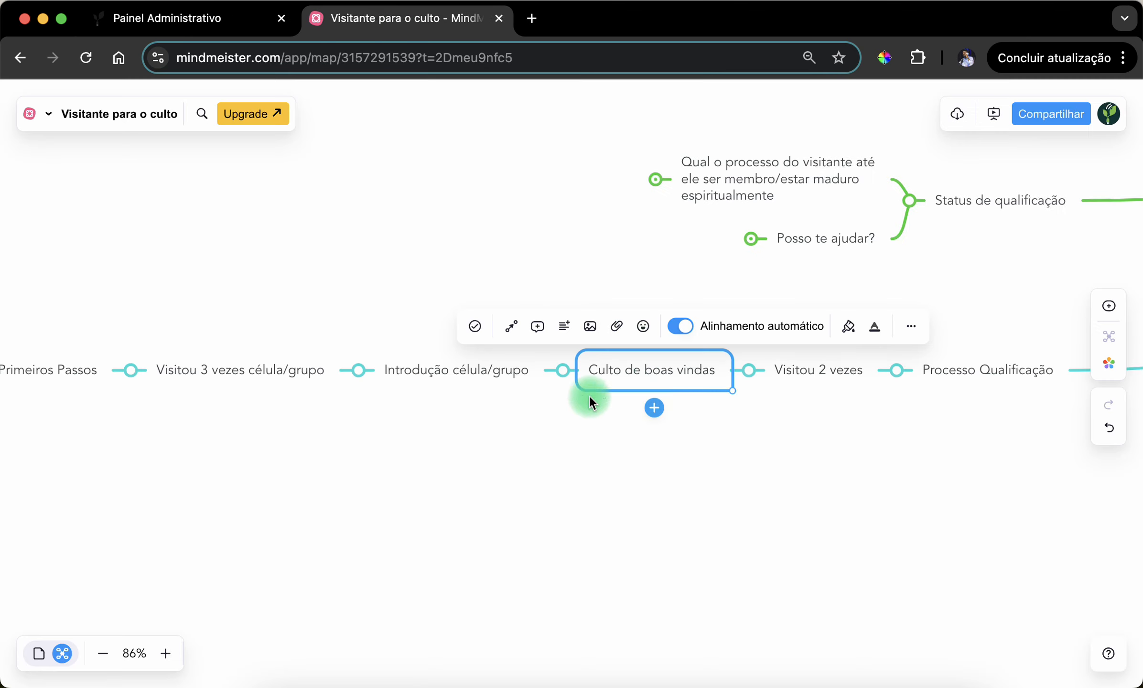
{"action": "left_click", "coordinate": [419, 385]}
{"action": "left_click", "coordinate": [760, 383]}
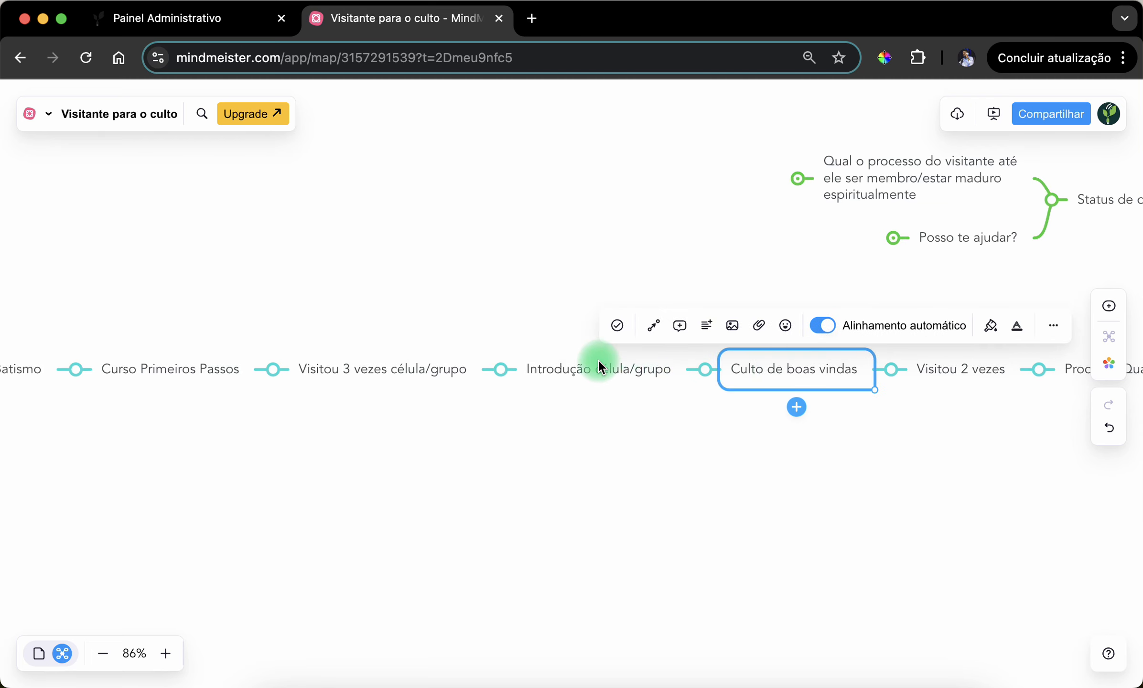
{"action": "left_click", "coordinate": [602, 368]}
{"action": "left_click", "coordinate": [354, 368]}
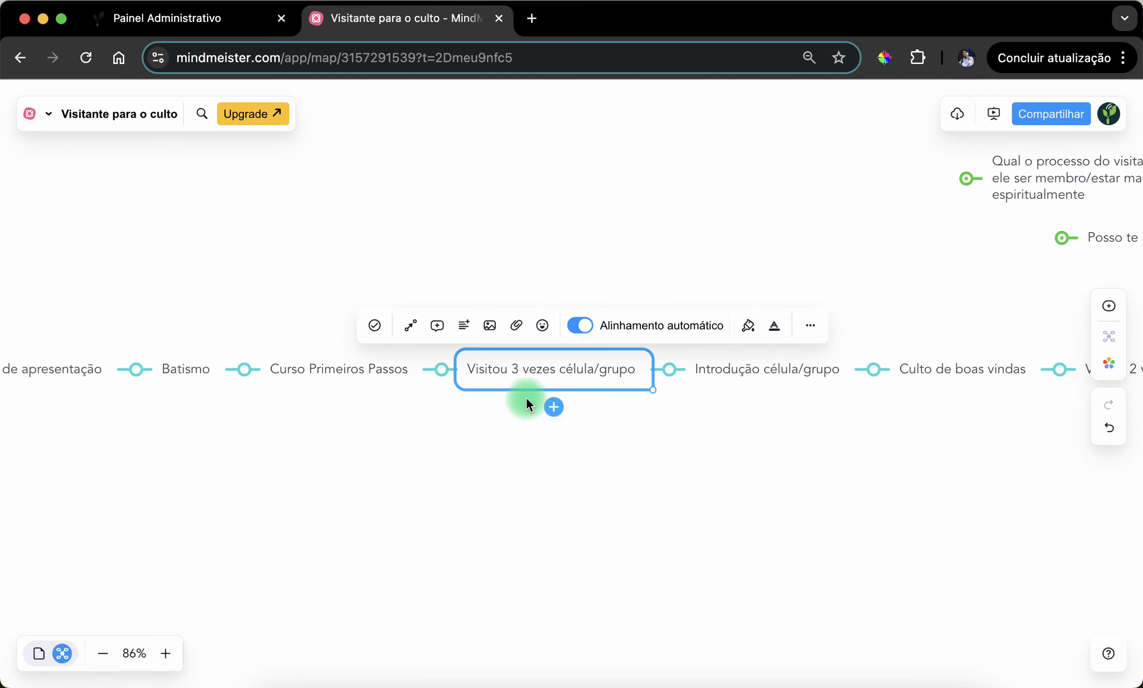
{"action": "left_click", "coordinate": [201, 19]}
- Add "Visitou a célula" and "Visitou 3 vezes célula" to the sequence statuses of "Foi culto Boas vindas"
{"action": "left_click", "coordinate": [415, 425]}
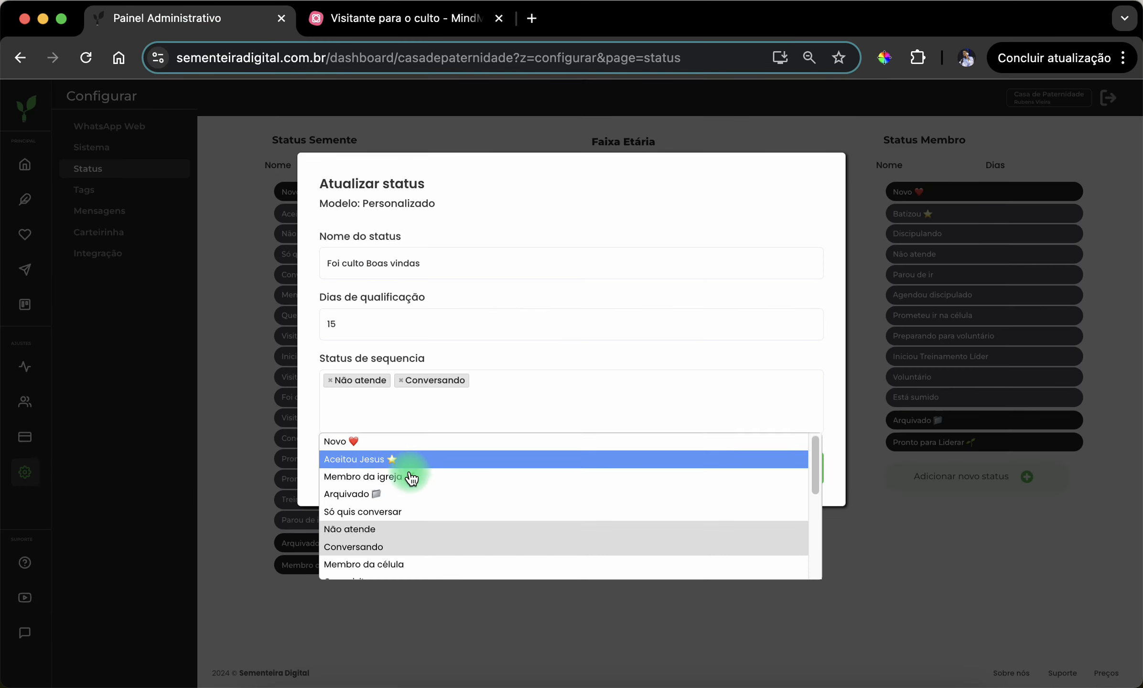
{"action": "scroll", "coordinate": [411, 518], "scroll_direction": "down", "scroll_amount": 3}
{"action": "scroll", "coordinate": [416, 524], "scroll_direction": "down", "scroll_amount": 3}
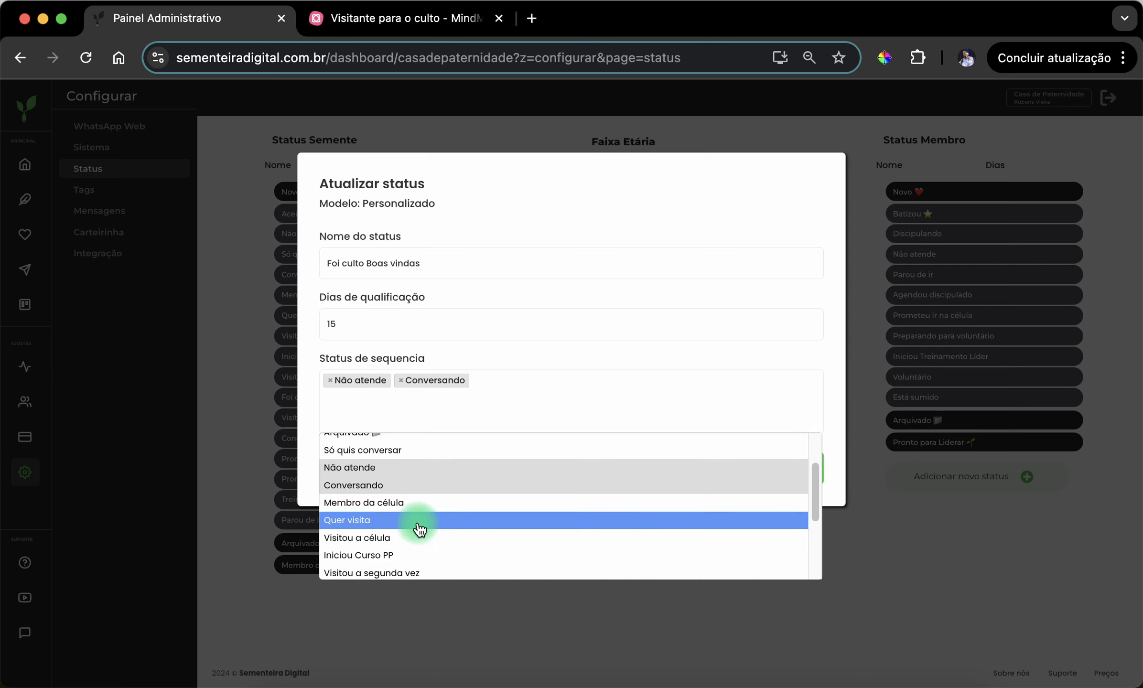
{"action": "left_click", "coordinate": [408, 485]}
{"action": "left_click", "coordinate": [447, 413]}
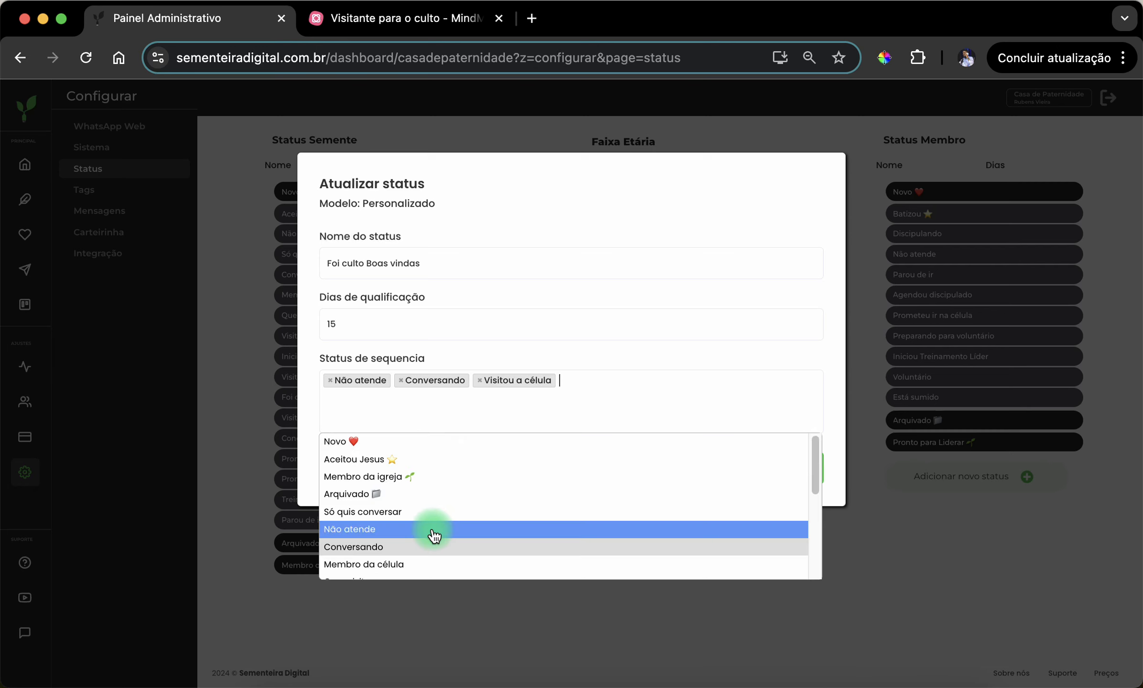
{"action": "scroll", "coordinate": [433, 538], "scroll_direction": "down", "scroll_amount": 3}
{"action": "scroll", "coordinate": [433, 506], "scroll_direction": "up", "scroll_amount": 1}
{"action": "left_click", "coordinate": [429, 495]}
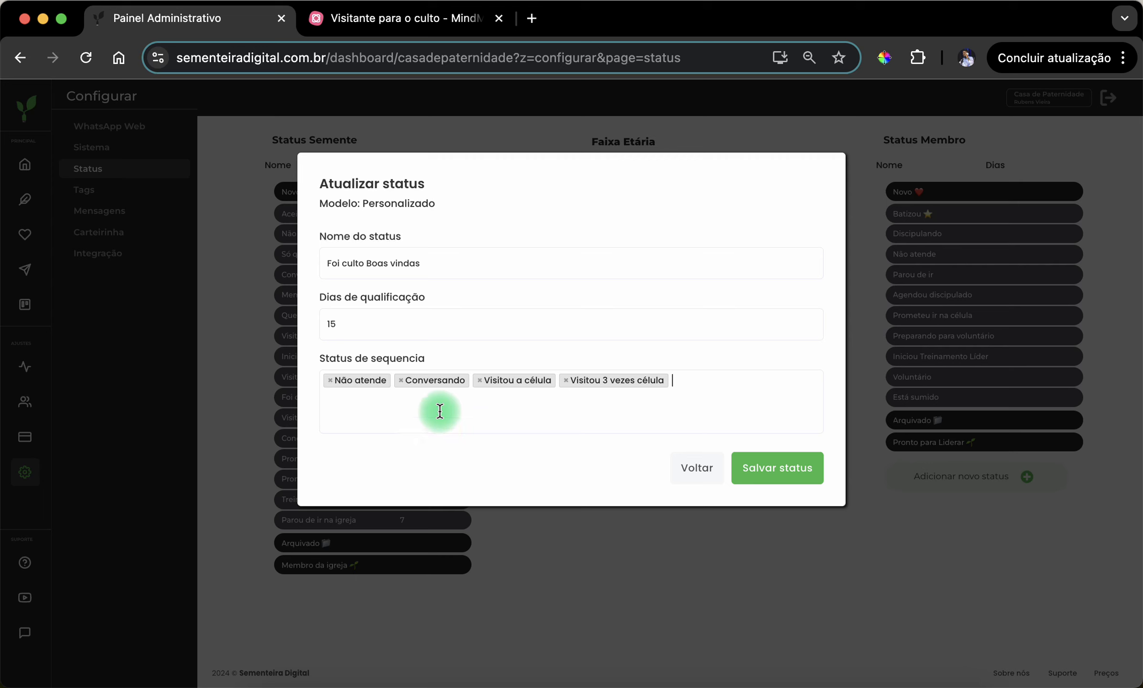
- Look through the available sequence statuses, add "Aceitou Jesus" to those of "Foi culto Boas vindas", and save the status
{"action": "left_click", "coordinate": [439, 408]}
{"action": "scroll", "coordinate": [439, 512], "scroll_direction": "down", "scroll_amount": 4}
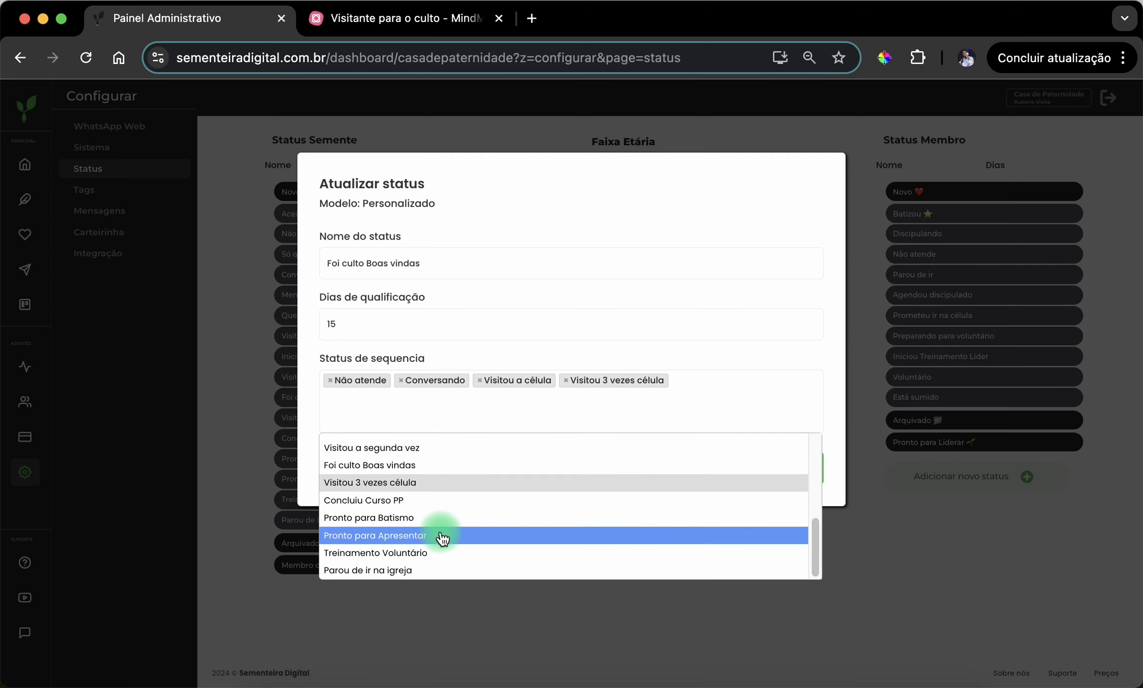
{"action": "scroll", "coordinate": [441, 530], "scroll_direction": "up", "scroll_amount": 6}
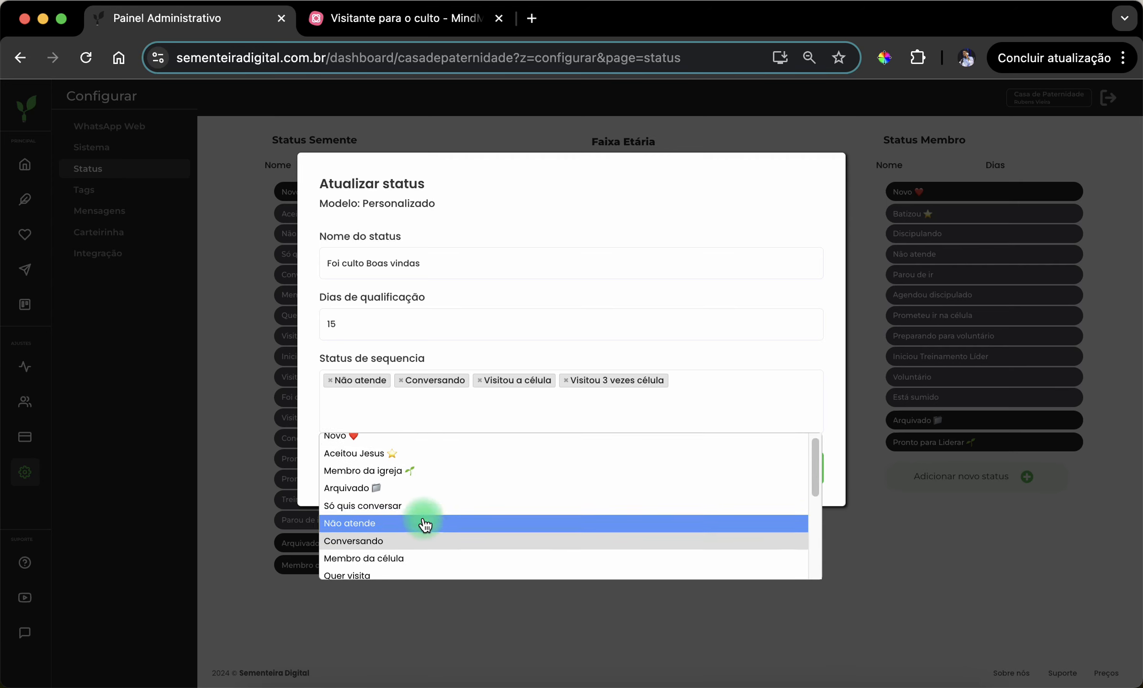
{"action": "scroll", "coordinate": [425, 531], "scroll_direction": "down", "scroll_amount": 5}
{"action": "scroll", "coordinate": [430, 538], "scroll_direction": "down", "scroll_amount": 3}
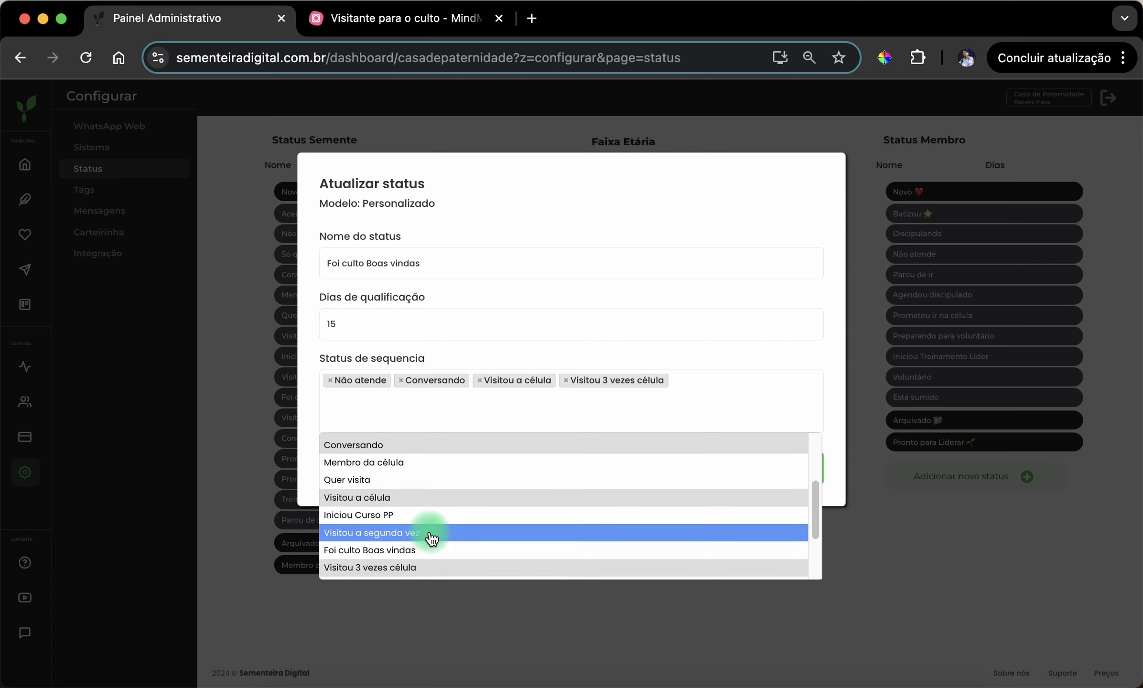
{"action": "scroll", "coordinate": [434, 547], "scroll_direction": "down", "scroll_amount": 3}
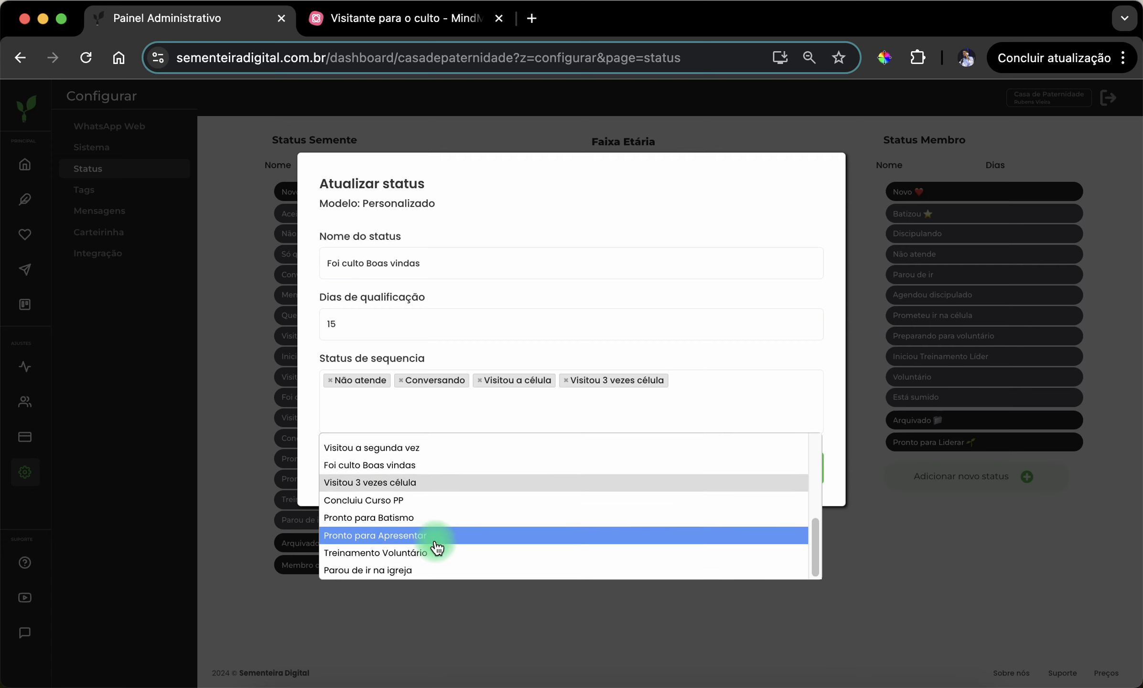
{"action": "scroll", "coordinate": [446, 549], "scroll_direction": "up", "scroll_amount": 6}
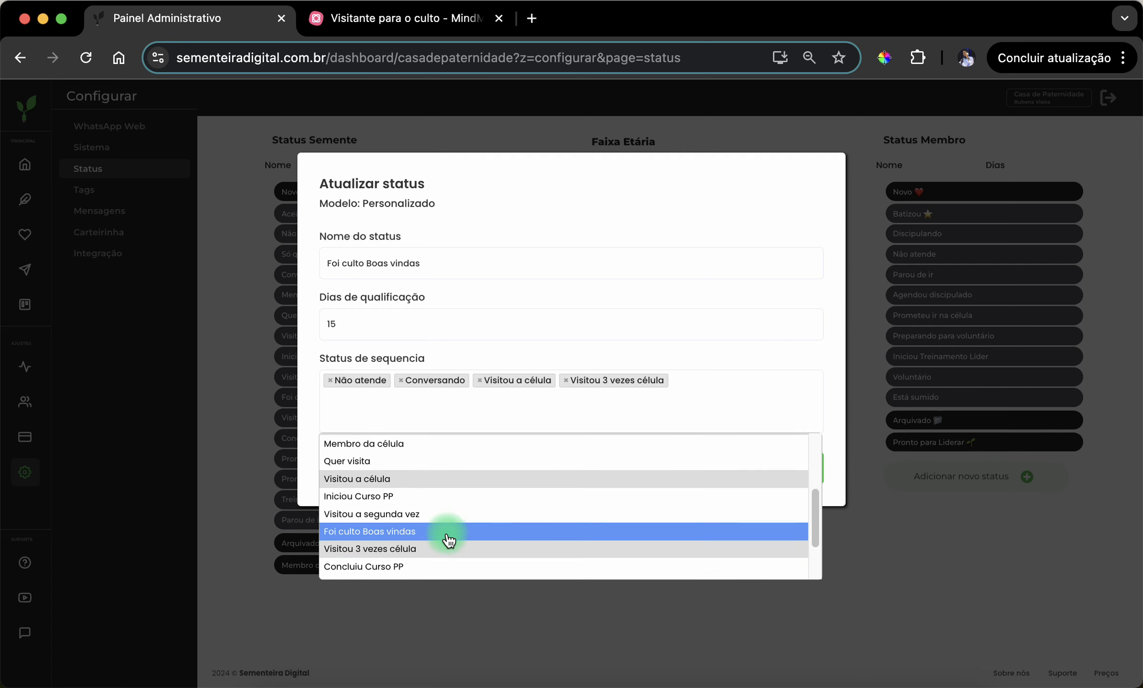
{"action": "scroll", "coordinate": [440, 511], "scroll_direction": "up", "scroll_amount": 3}
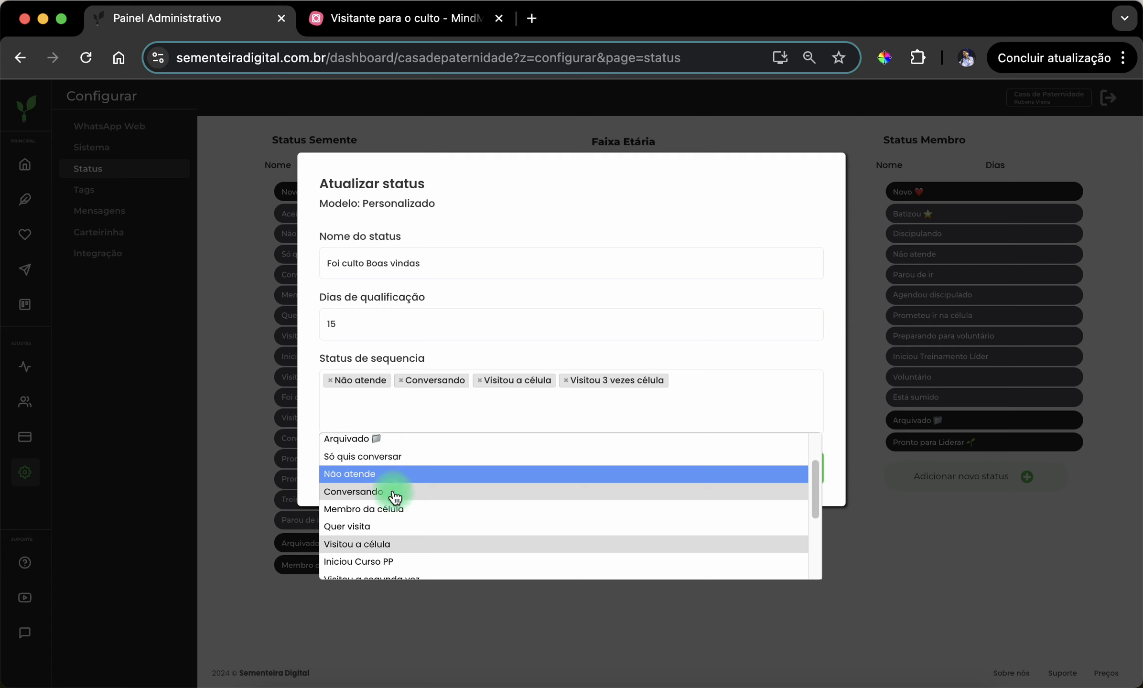
{"action": "scroll", "coordinate": [409, 531], "scroll_direction": "down", "scroll_amount": 1}
{"action": "scroll", "coordinate": [408, 525], "scroll_direction": "down", "scroll_amount": 2}
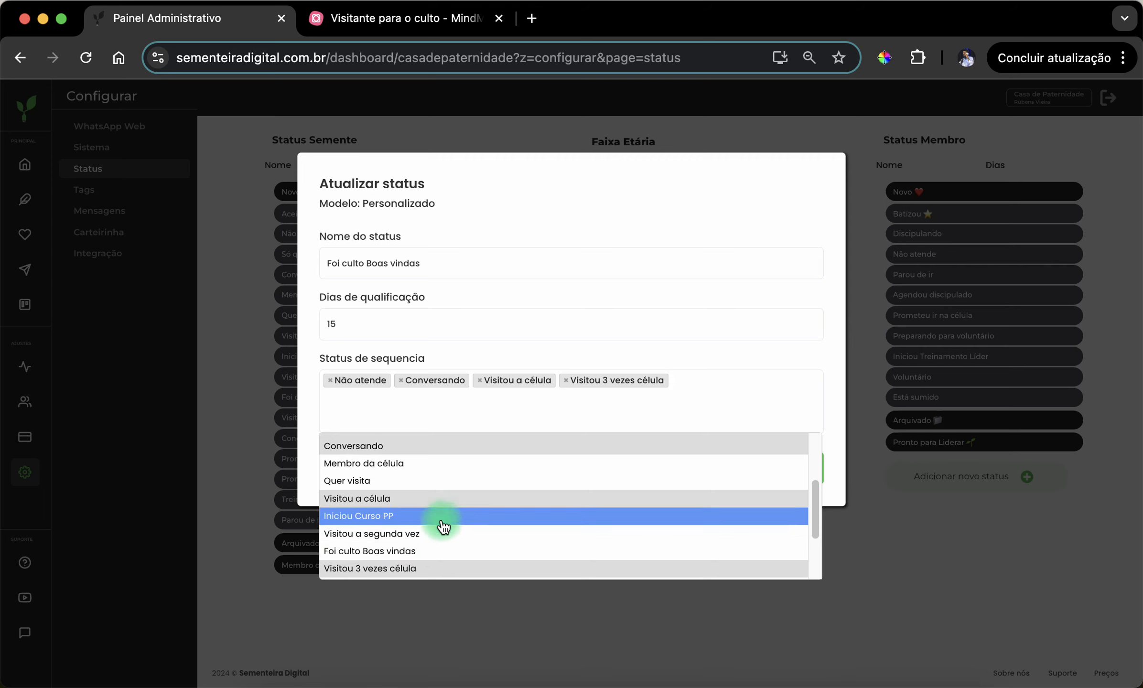
{"action": "scroll", "coordinate": [441, 528], "scroll_direction": "up", "scroll_amount": 5}
{"action": "scroll", "coordinate": [467, 492], "scroll_direction": "up", "scroll_amount": 1}
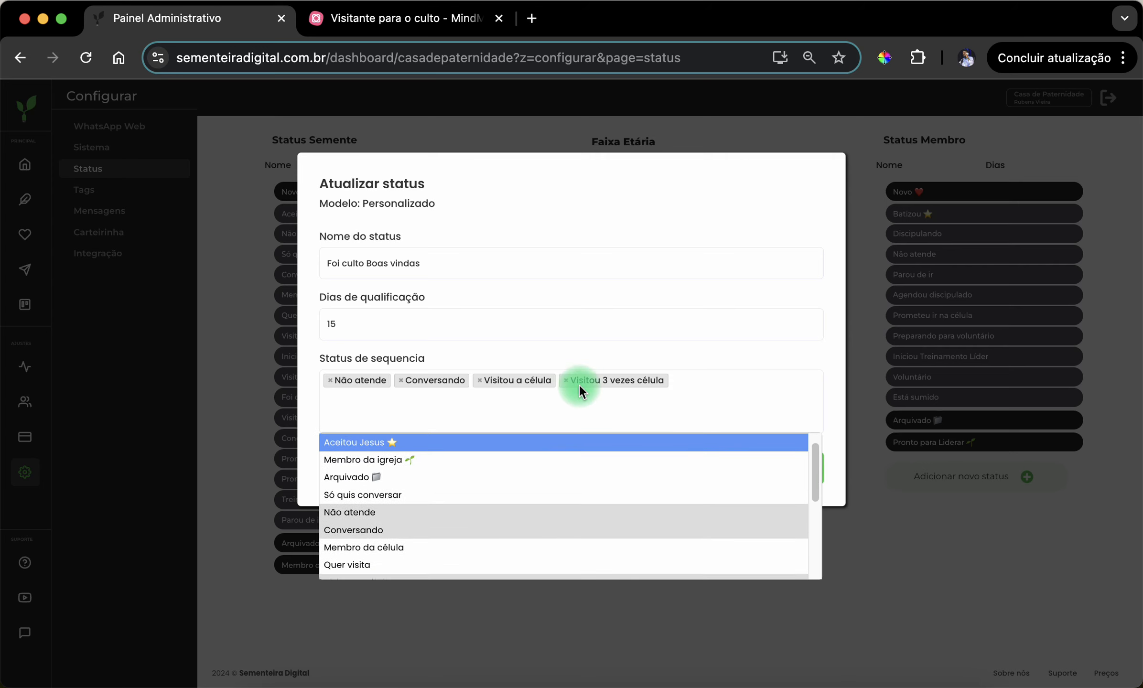
{"action": "left_click", "coordinate": [759, 401]}
{"action": "left_click", "coordinate": [758, 401]}
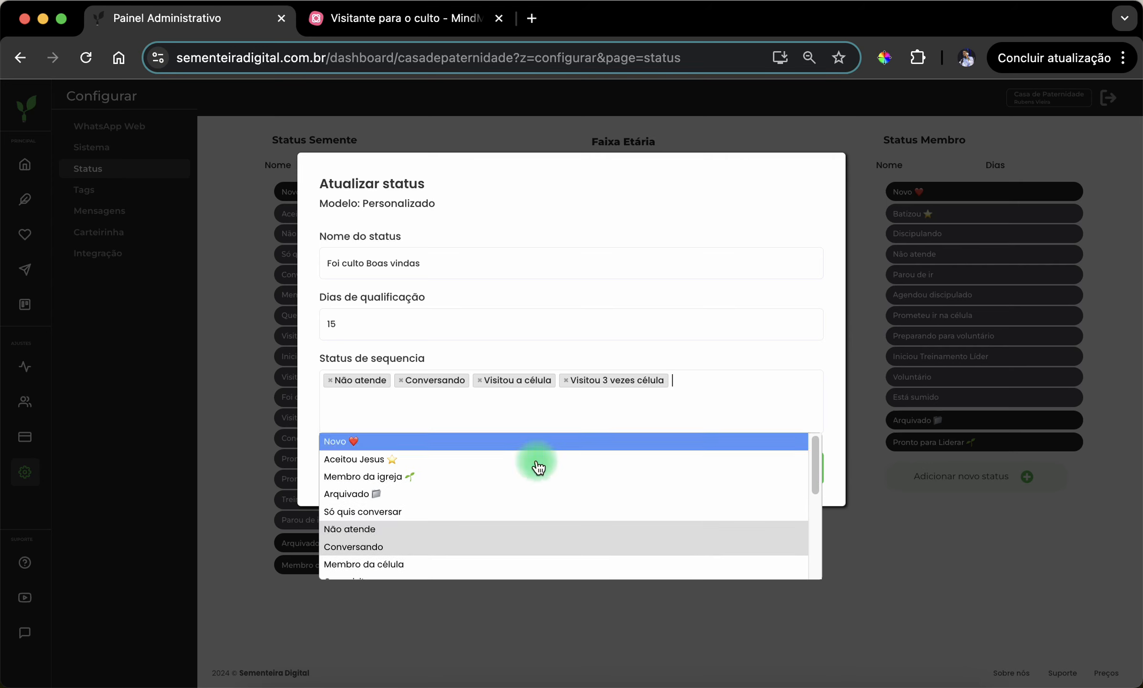
{"action": "left_click", "coordinate": [392, 459]}
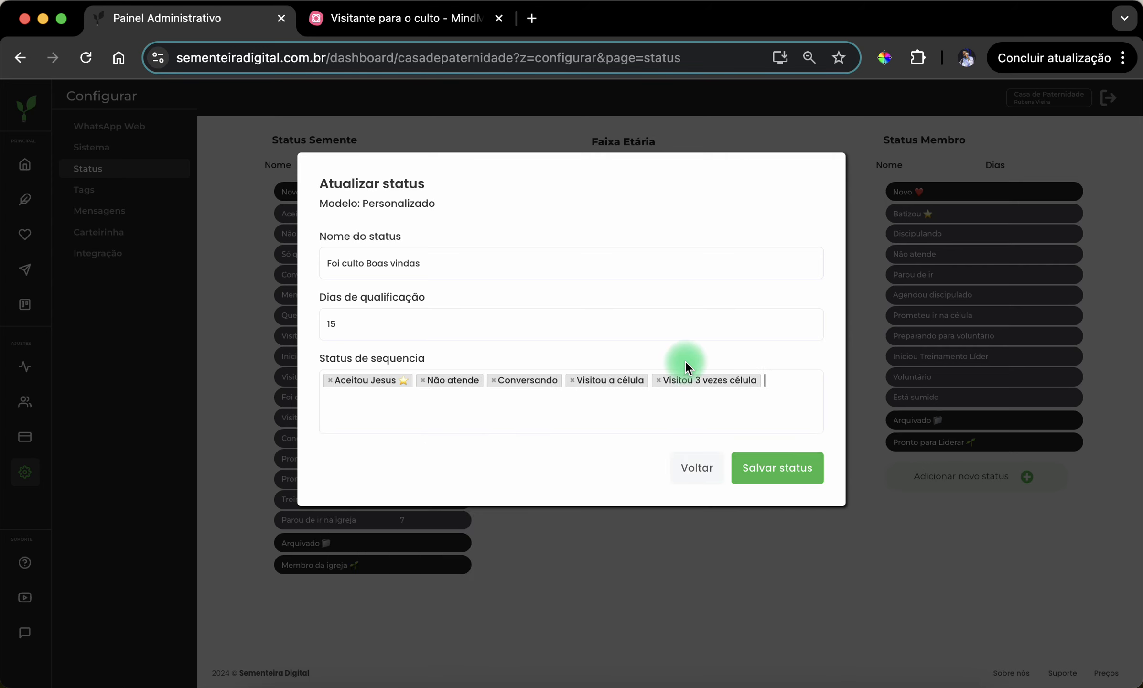
{"action": "left_click", "coordinate": [785, 482]}
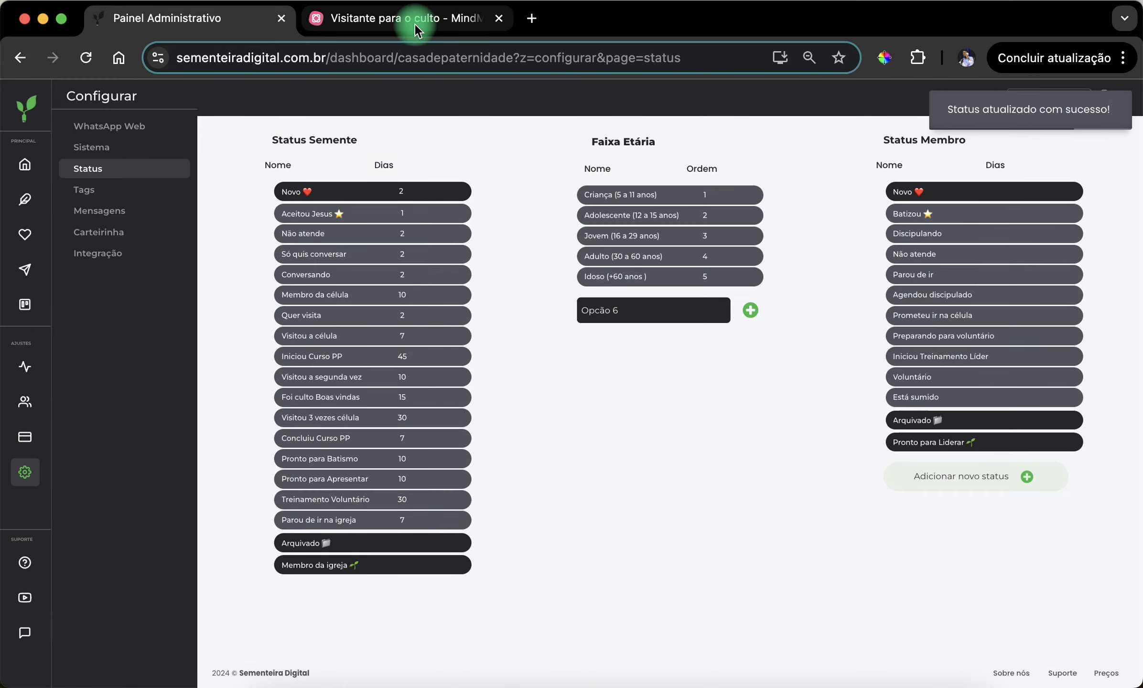
- Check the "Curso Primeiros Passos" stage in MindMeister, and review the sequence statuses of "Visitou 3 vezes célula" in the admin panel without changing them
{"action": "left_click", "coordinate": [417, 19]}
{"action": "left_click", "coordinate": [679, 372]}
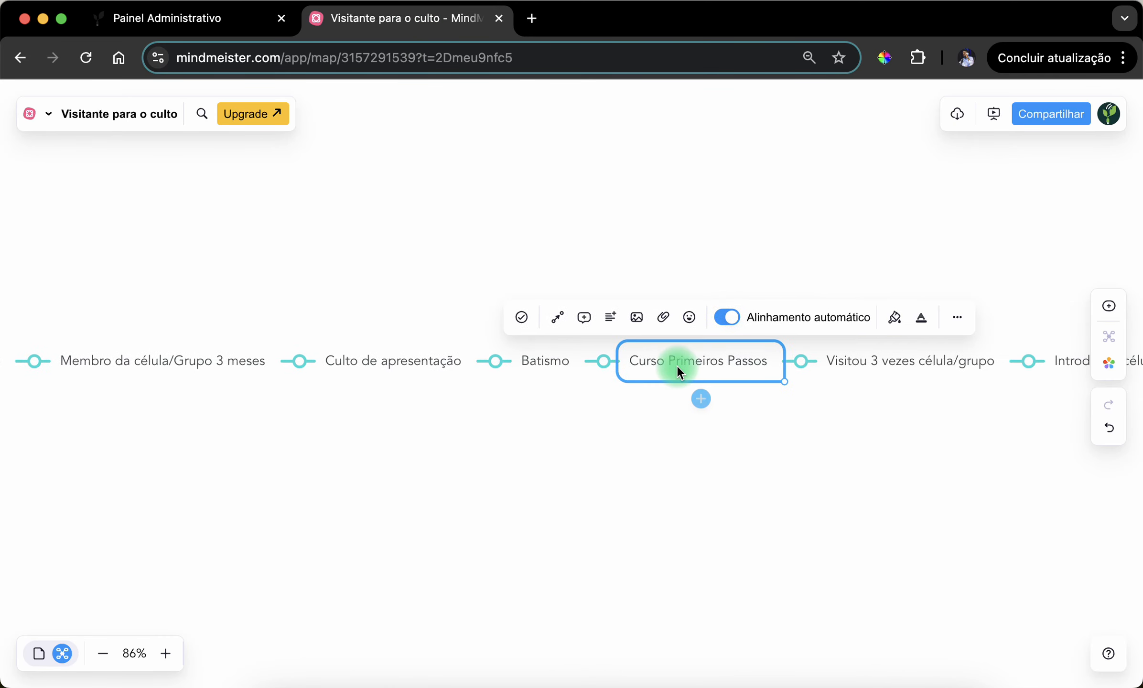
{"action": "left_click", "coordinate": [191, 22]}
{"action": "left_click", "coordinate": [422, 420]}
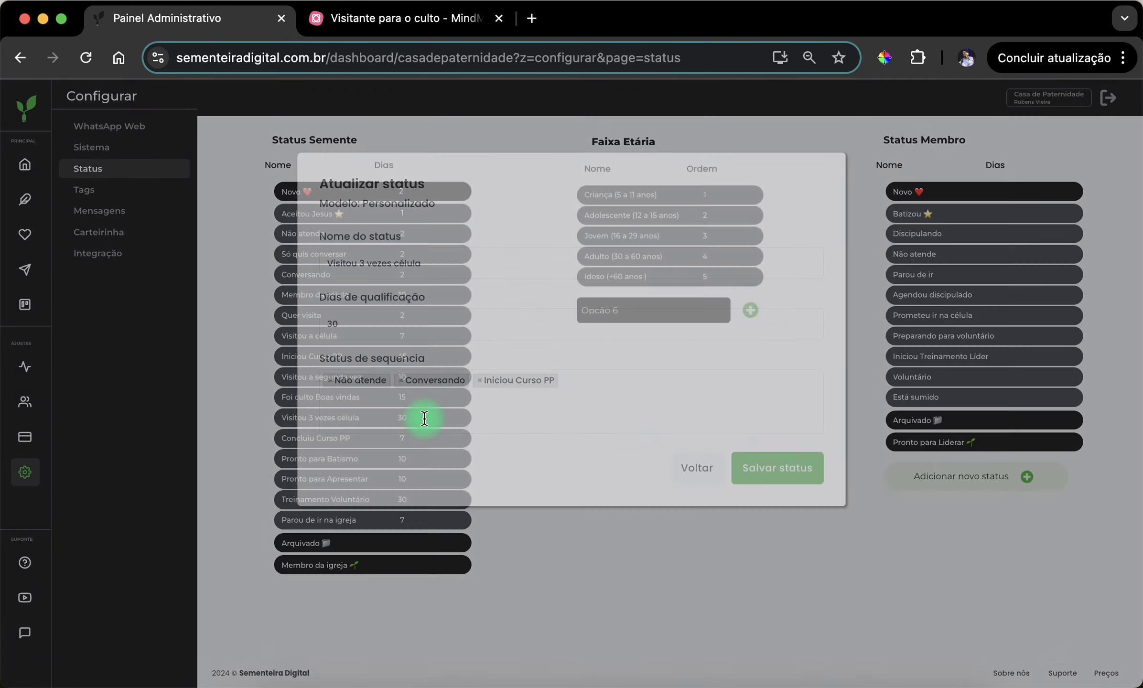
{"action": "left_click", "coordinate": [681, 459]}
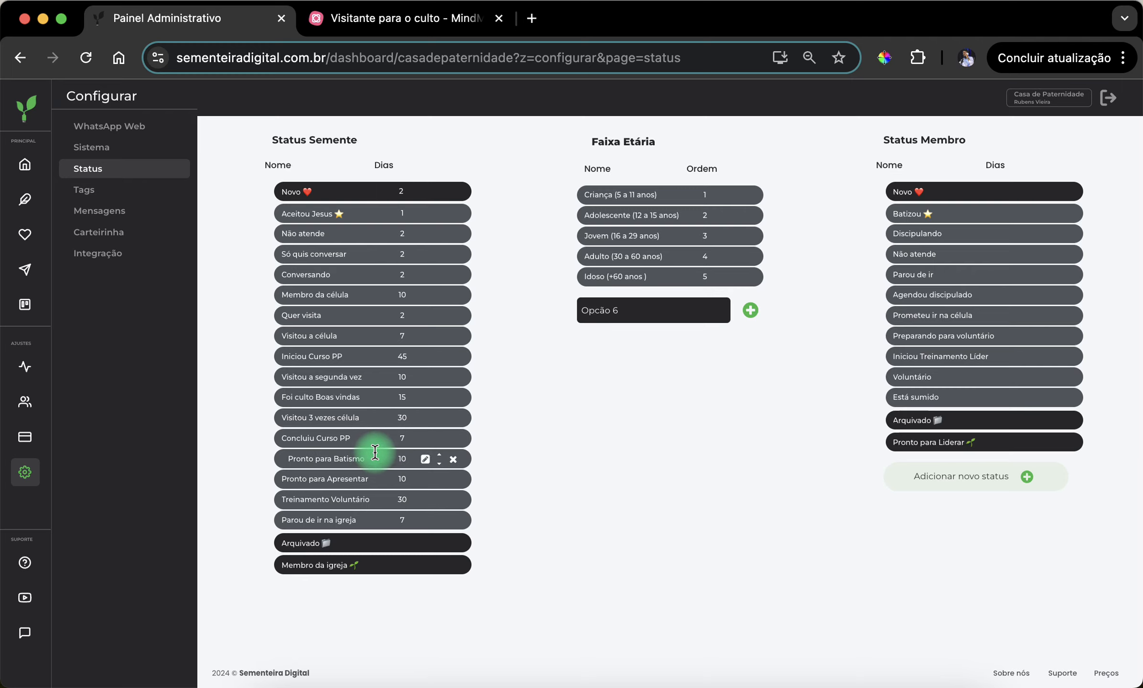
{"action": "left_click", "coordinate": [425, 413]}
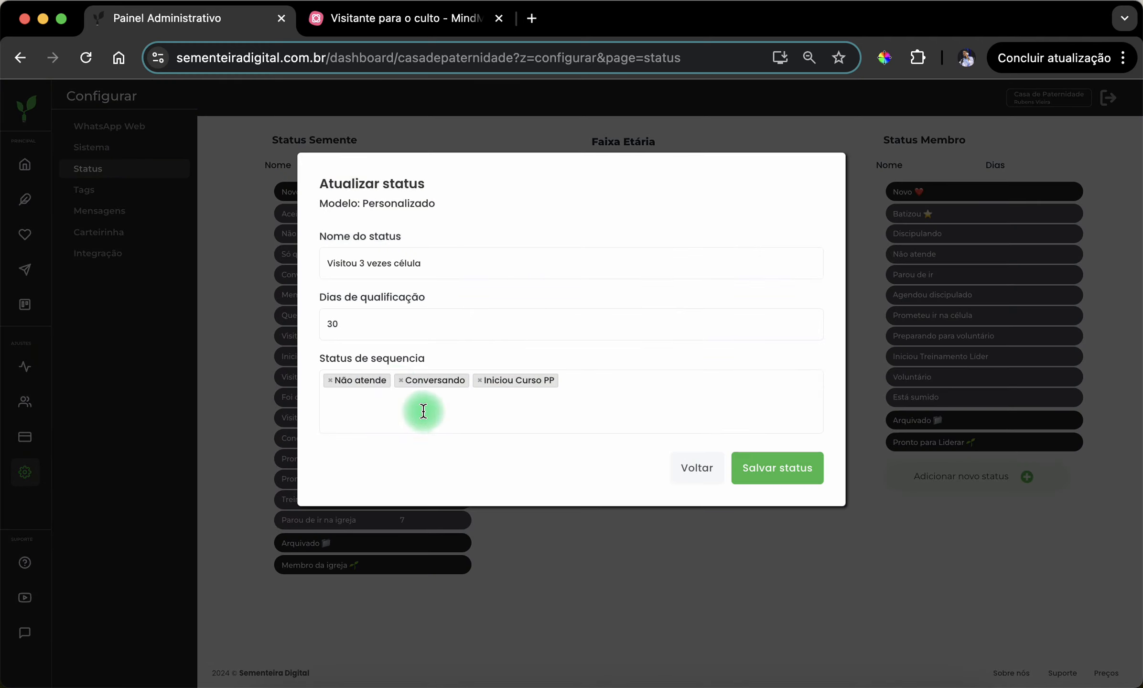
{"action": "left_click", "coordinate": [695, 470]}
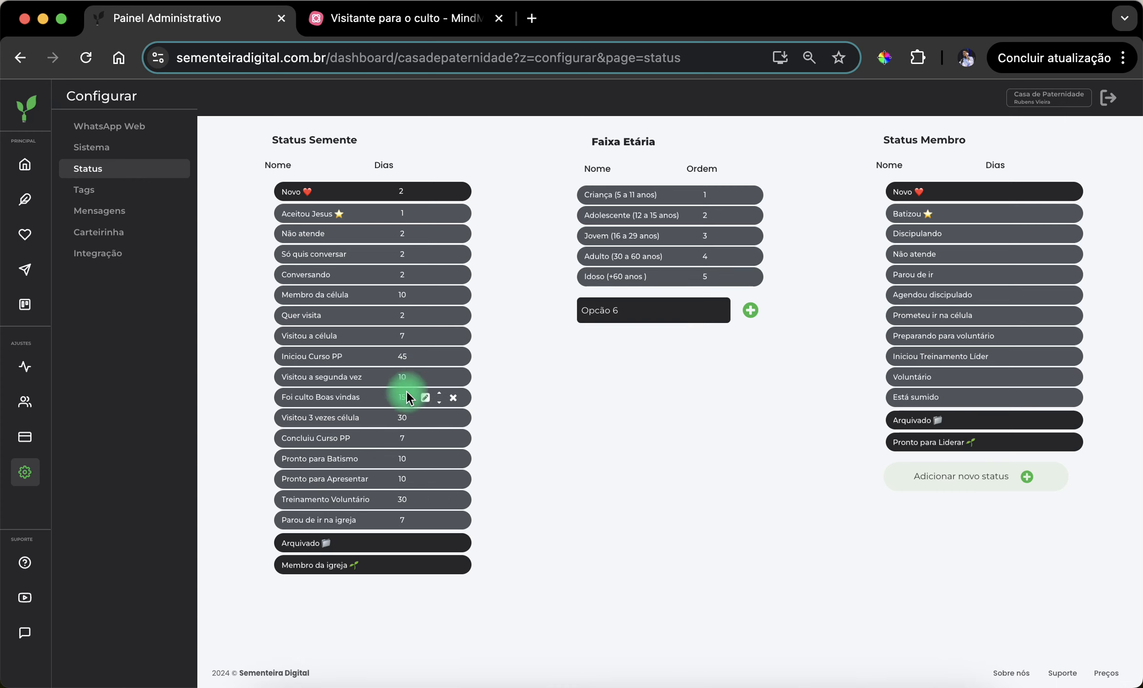
{"action": "left_click", "coordinate": [425, 417]}
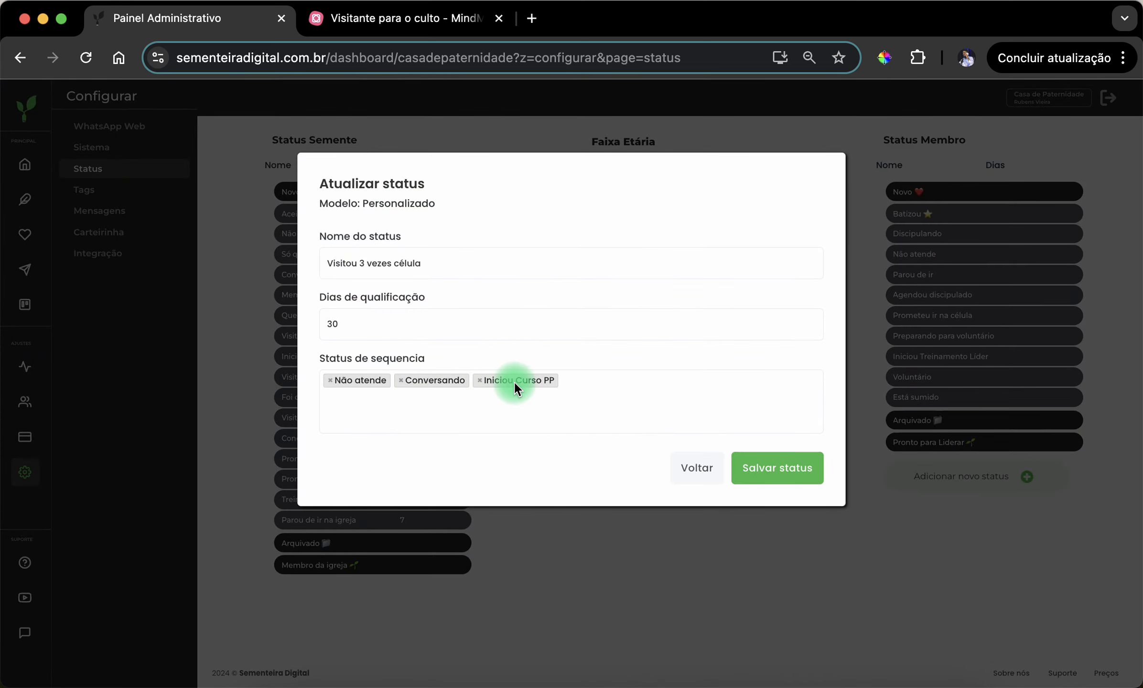
{"action": "left_click", "coordinate": [680, 470]}
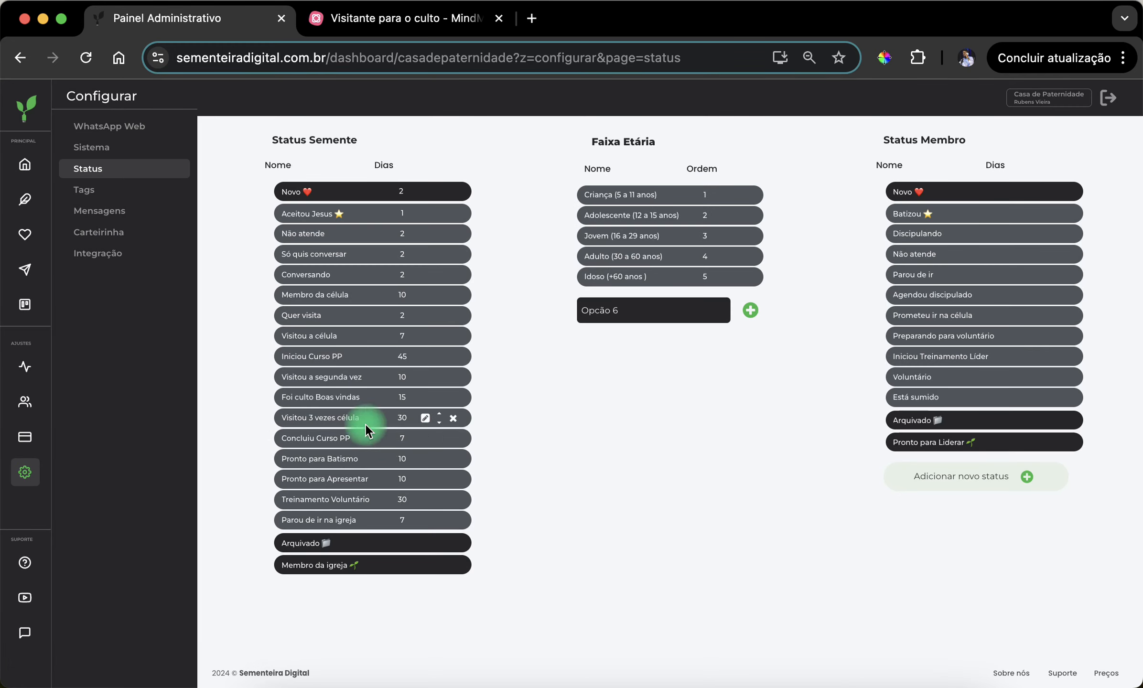
- Review the qualification days and sequence statuses of "Iniciou Curso PP", closing the status without changes
{"action": "left_click", "coordinate": [424, 356]}
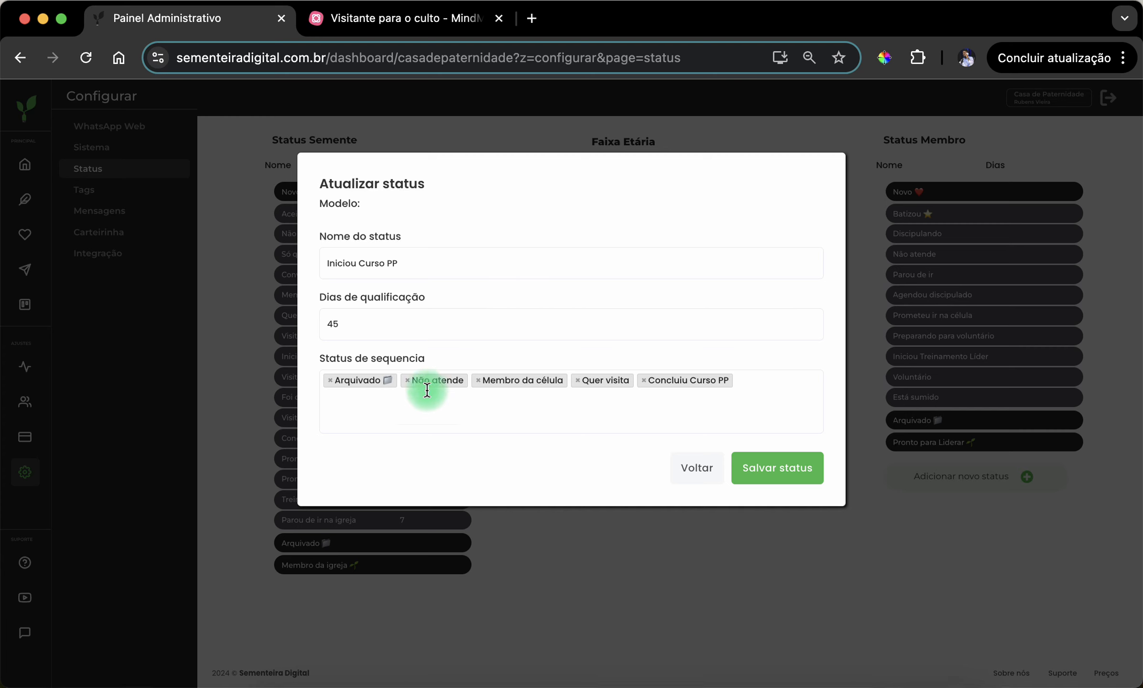
{"action": "left_click_drag", "start_coordinate": [343, 327], "coordinate": [303, 325]}
{"action": "left_click", "coordinate": [390, 301]}
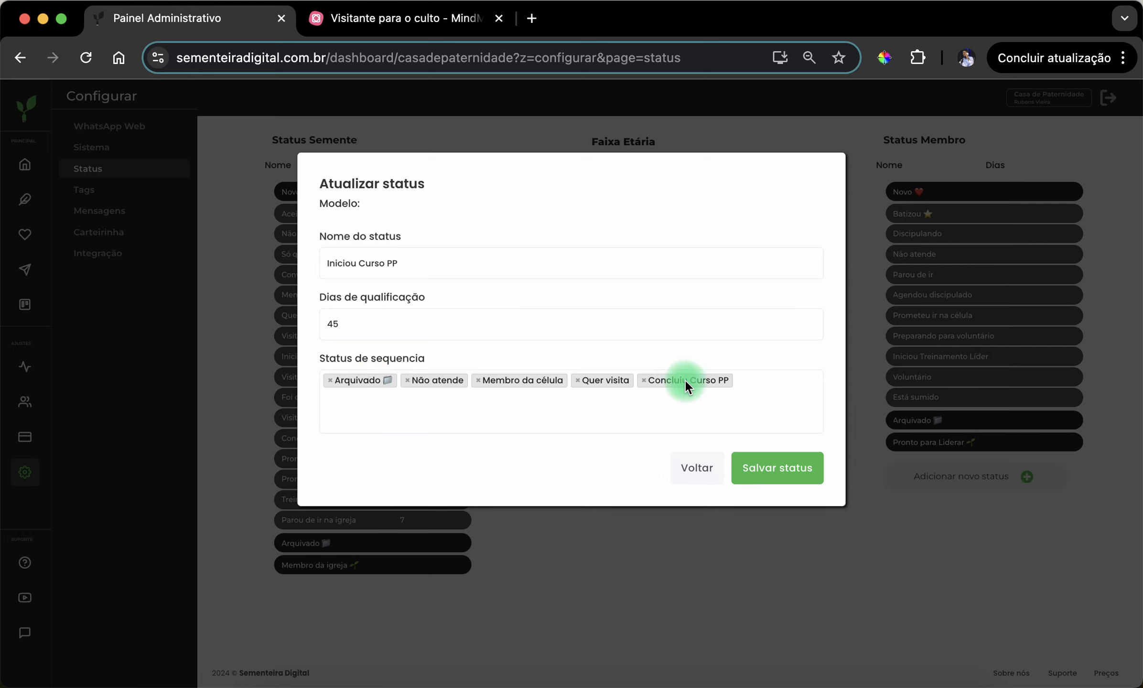
{"action": "left_click", "coordinate": [697, 468]}
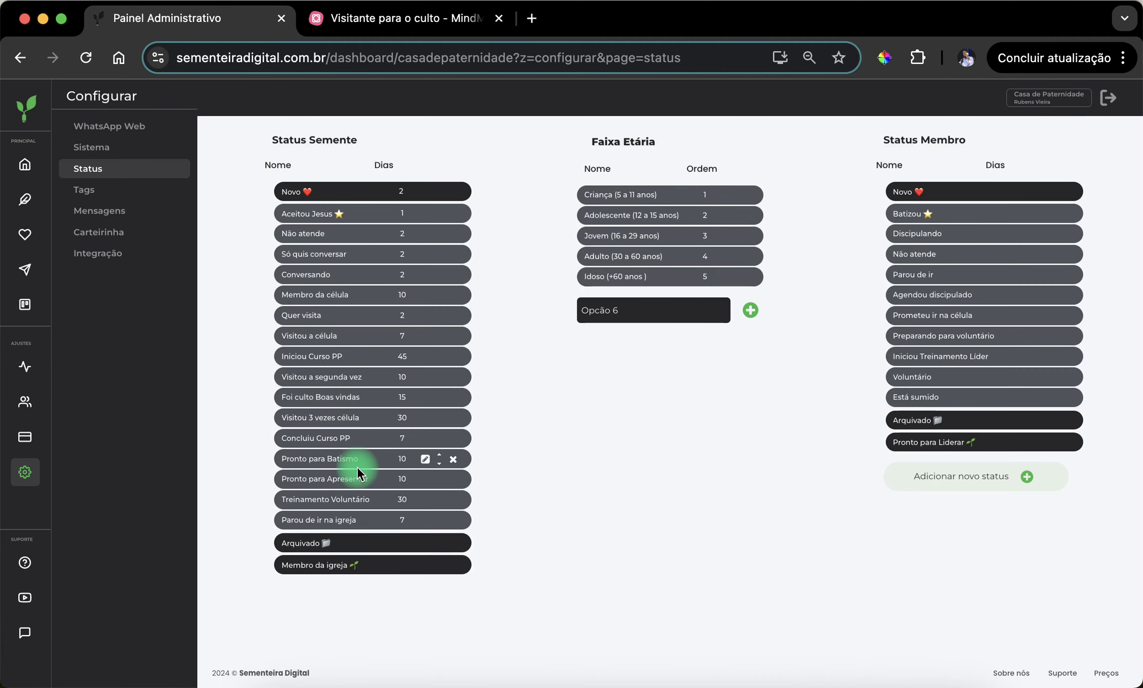
- Open the "Concluiu Curso PP" status for editing and check the "Batismo" and "Culto de apresentação" stages in MindMeister, returning to the admin panel
{"action": "left_click", "coordinate": [425, 438]}
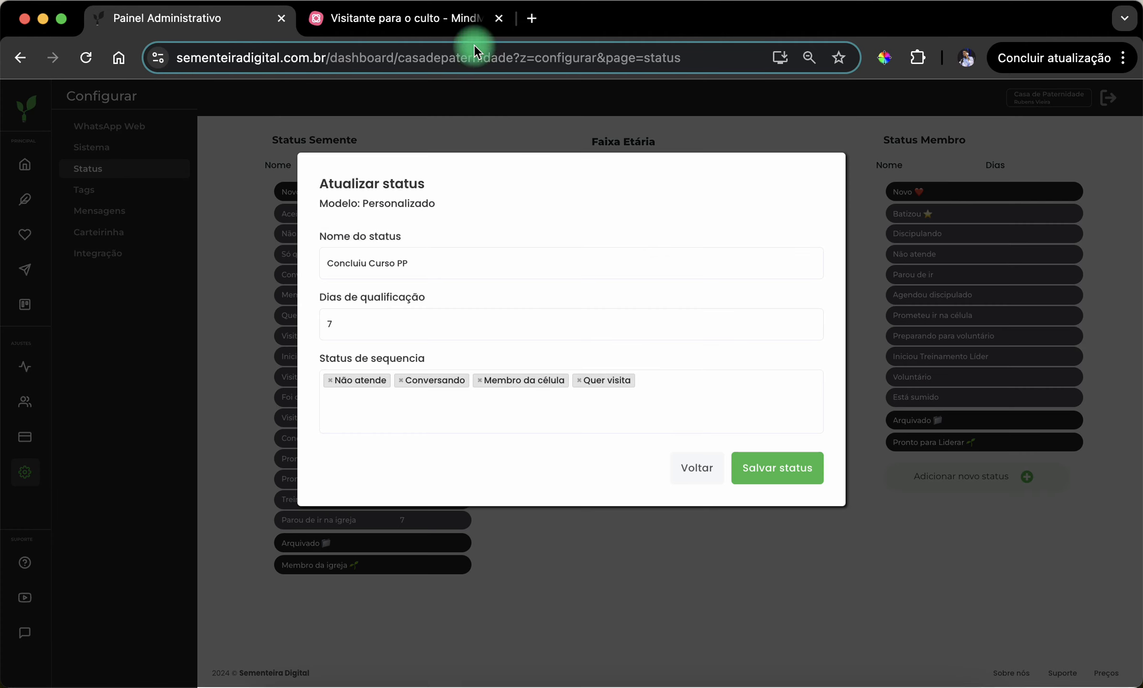
{"action": "left_click", "coordinate": [451, 14]}
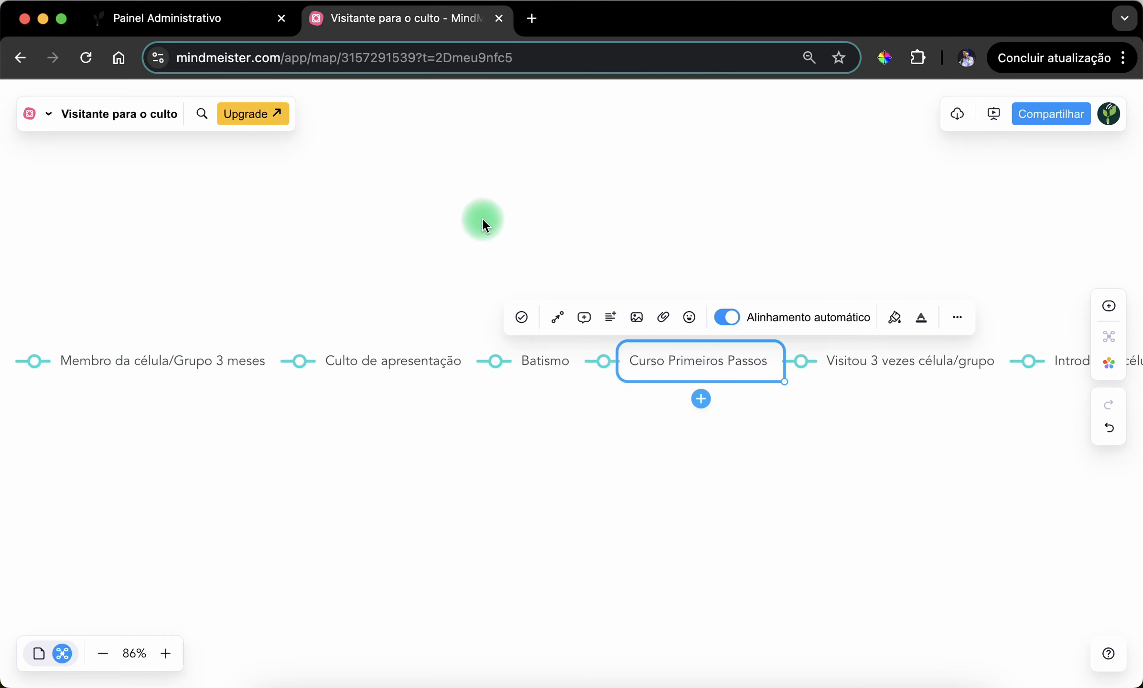
{"action": "left_click", "coordinate": [540, 362]}
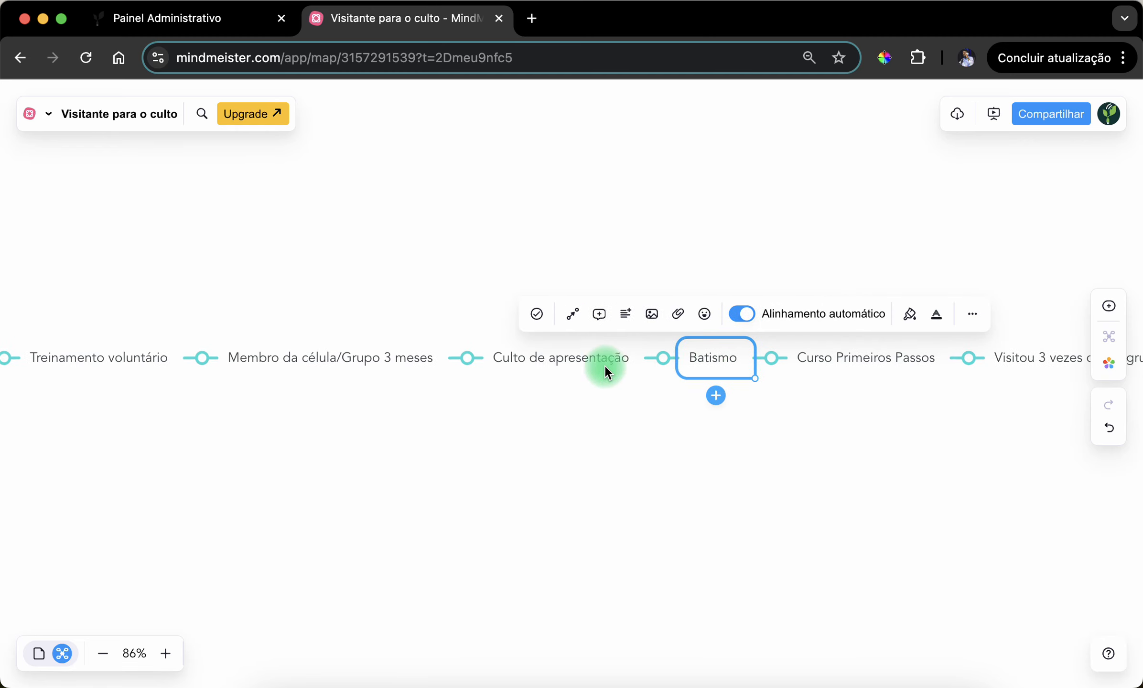
{"action": "left_click", "coordinate": [604, 365]}
{"action": "left_click", "coordinate": [234, 22]}
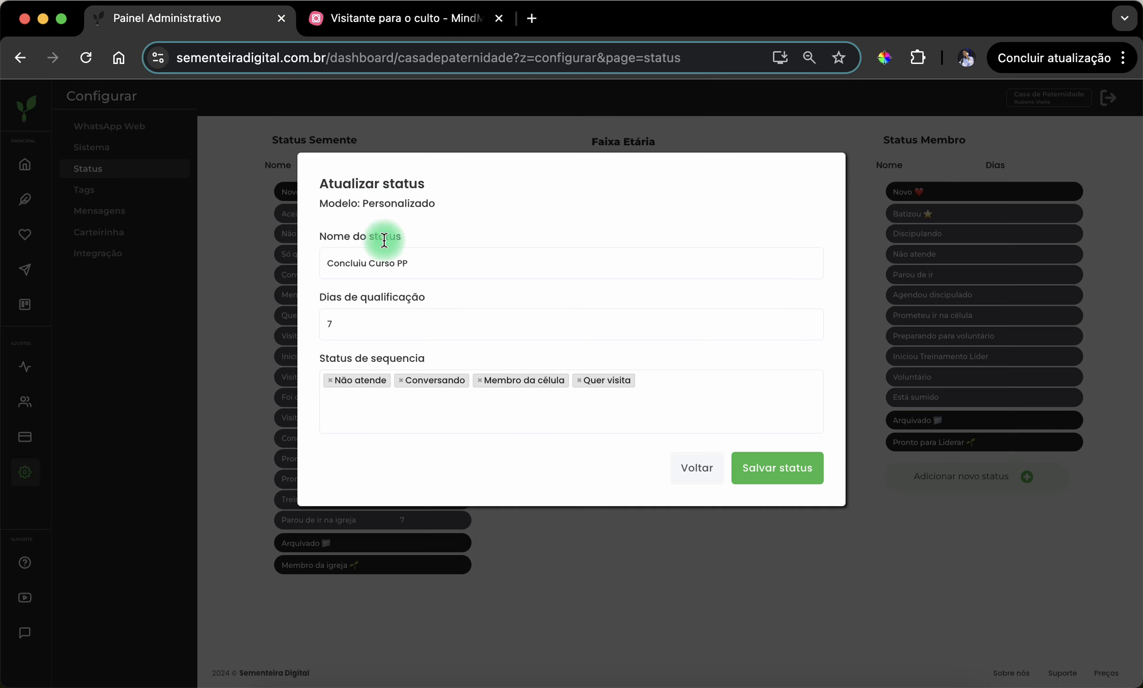
- Add "Pronto para Batismo" and "Pronto para Apresentar" to the sequence statuses of "Concluiu Curso PP" and save the status
{"action": "left_click", "coordinate": [509, 388]}
{"action": "scroll", "coordinate": [458, 501], "scroll_direction": "down", "scroll_amount": 5}
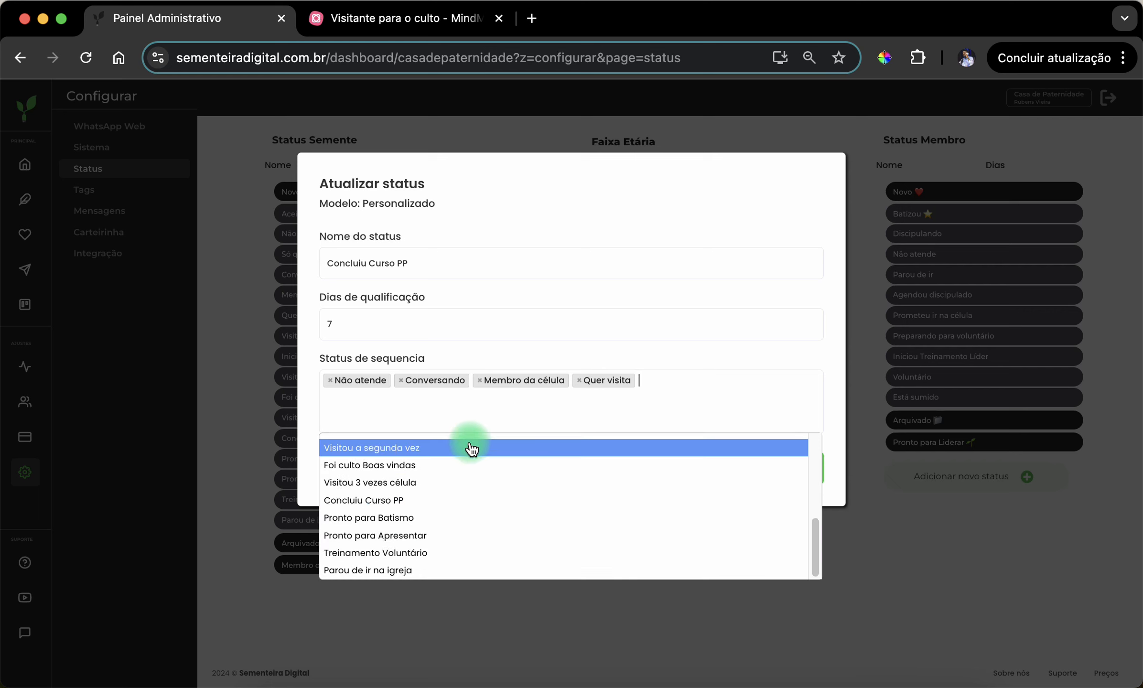
{"action": "left_click", "coordinate": [468, 526]}
{"action": "left_click", "coordinate": [459, 401]}
{"action": "scroll", "coordinate": [472, 511], "scroll_direction": "down", "scroll_amount": 5}
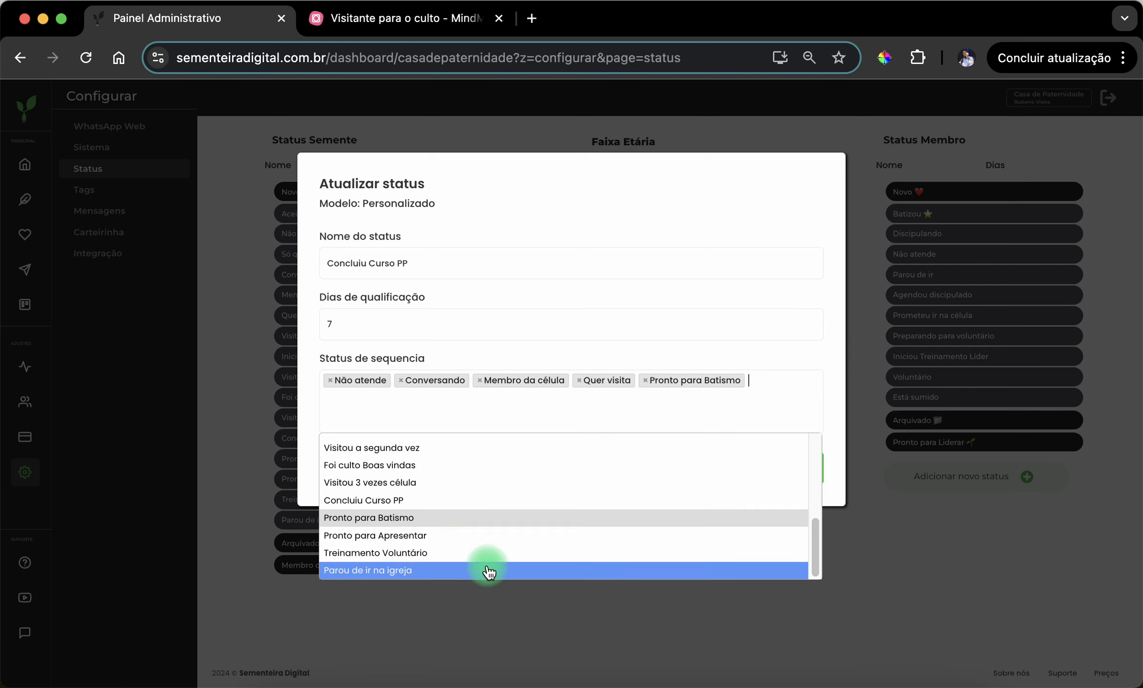
{"action": "left_click", "coordinate": [454, 535]}
{"action": "left_click", "coordinate": [520, 401]}
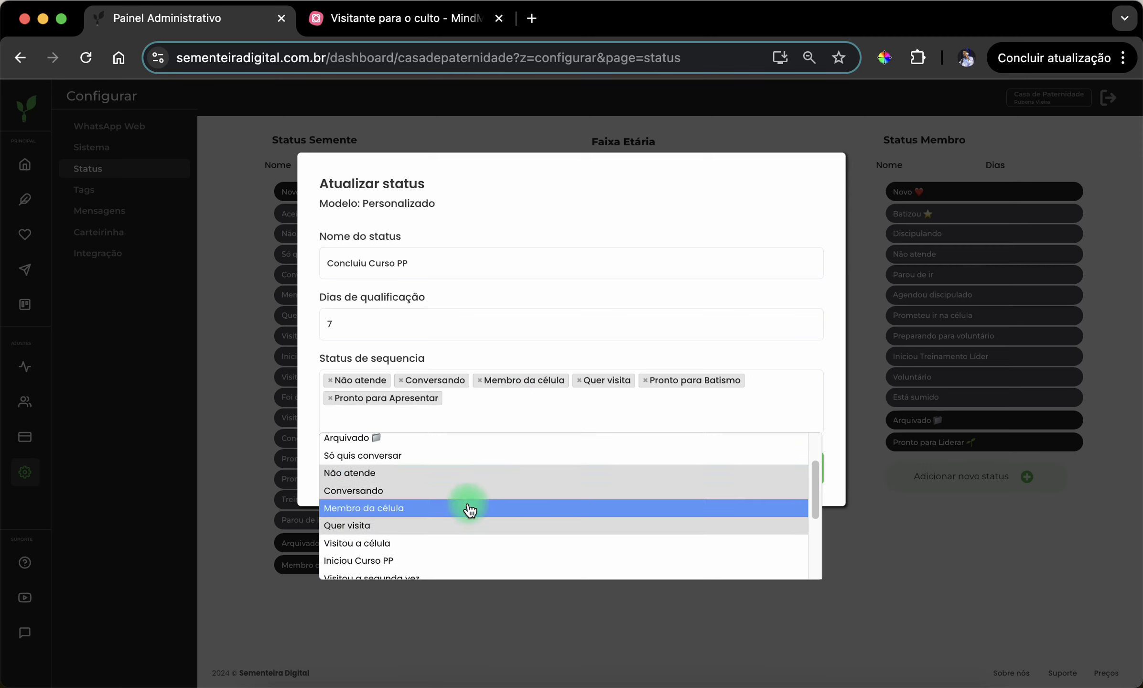
{"action": "scroll", "coordinate": [467, 507], "scroll_direction": "down", "scroll_amount": 2}
{"action": "scroll", "coordinate": [471, 507], "scroll_direction": "up", "scroll_amount": 4}
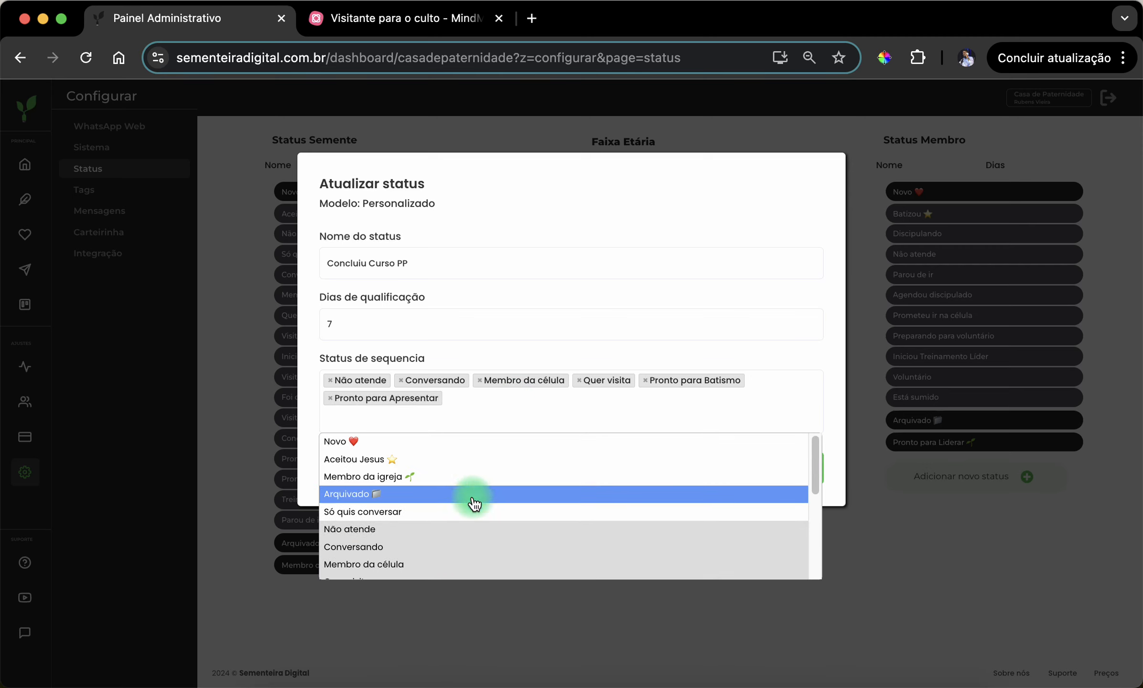
{"action": "scroll", "coordinate": [477, 483], "scroll_direction": "down", "scroll_amount": 5}
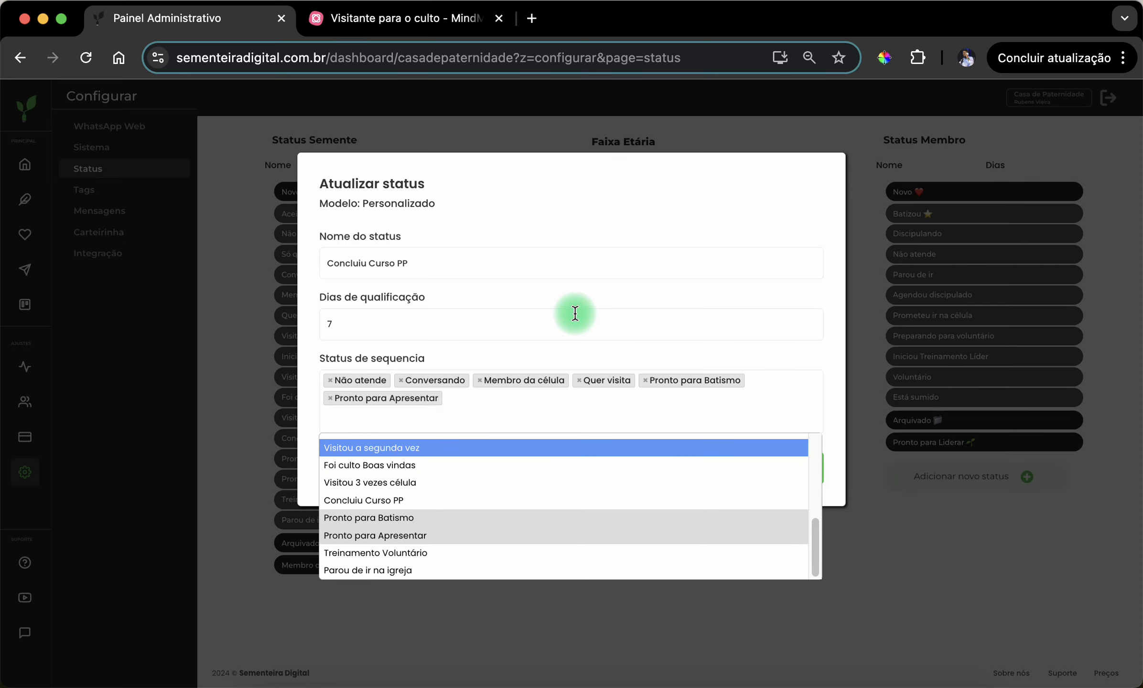
{"action": "left_click", "coordinate": [621, 357]}
{"action": "left_click", "coordinate": [771, 473]}
- Check the "Membro da célula/Grupo 3 meses" stage in MindMeister, and review the sequence statuses of "Pronto para Batismo" in the admin panel without changes
{"action": "left_click", "coordinate": [442, 21]}
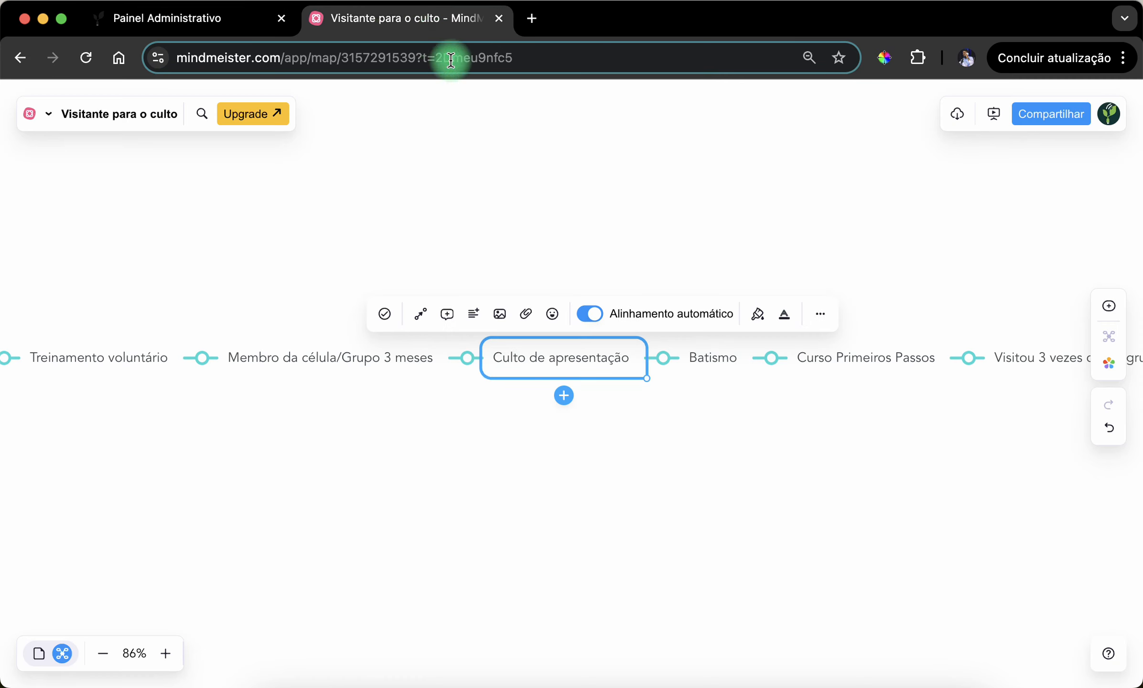
{"action": "left_click_drag", "start_coordinate": [358, 422], "coordinate": [593, 401]}
{"action": "left_click", "coordinate": [585, 346]}
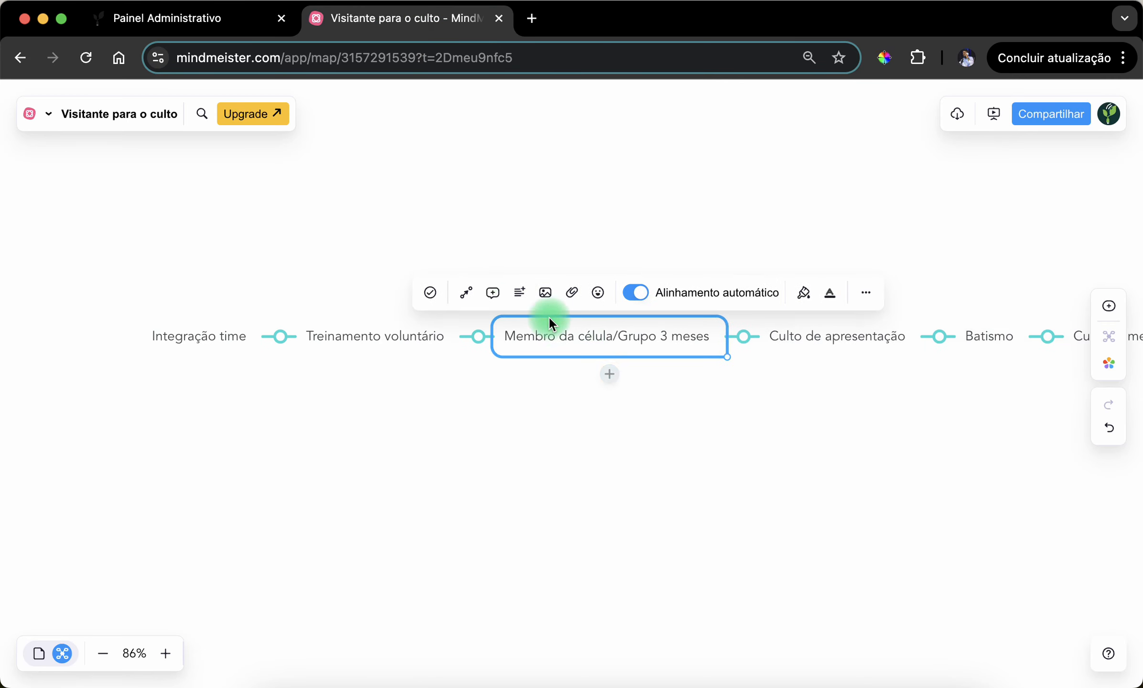
{"action": "left_click", "coordinate": [199, 22]}
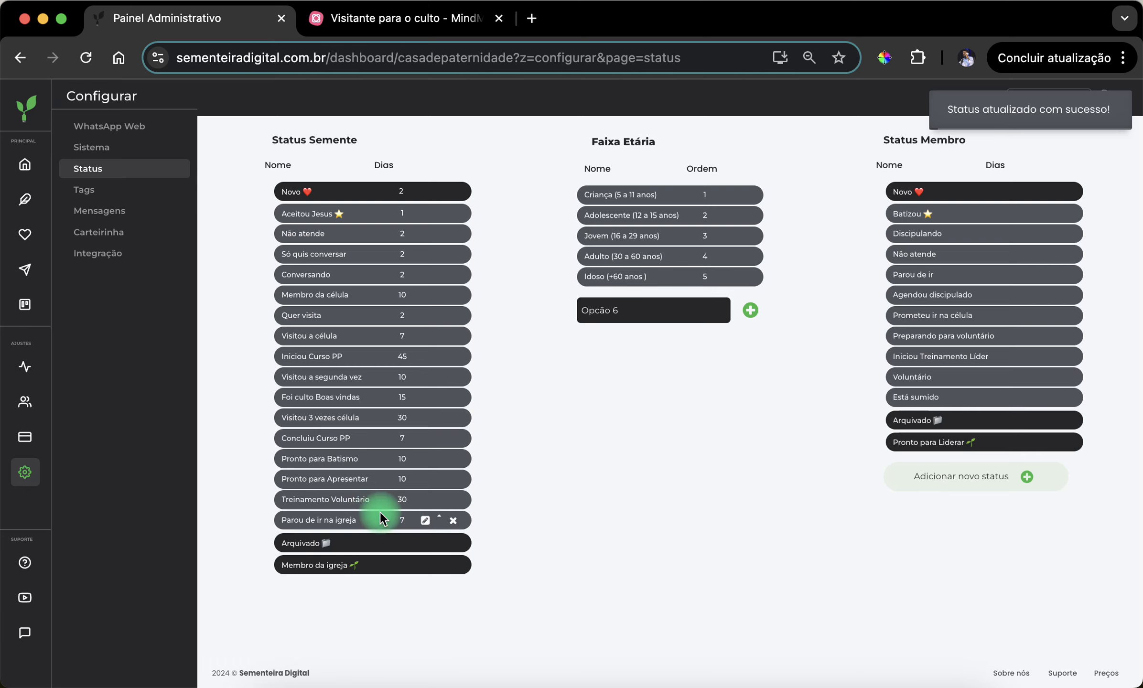
{"action": "left_click", "coordinate": [426, 458]}
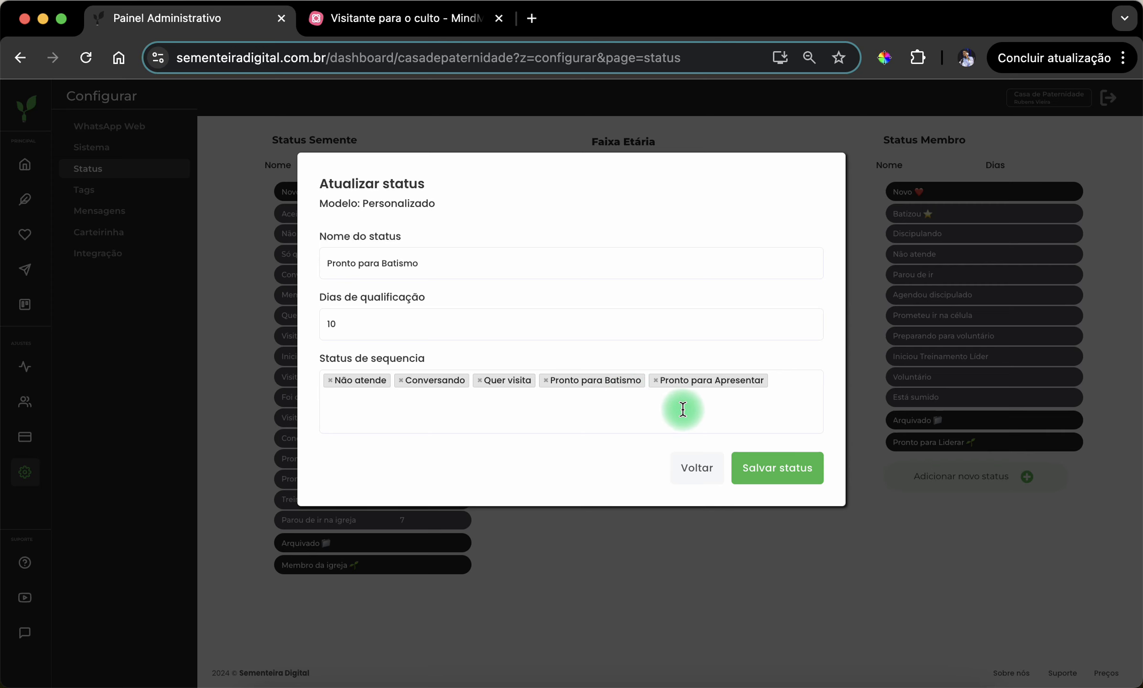
{"action": "left_click", "coordinate": [689, 484]}
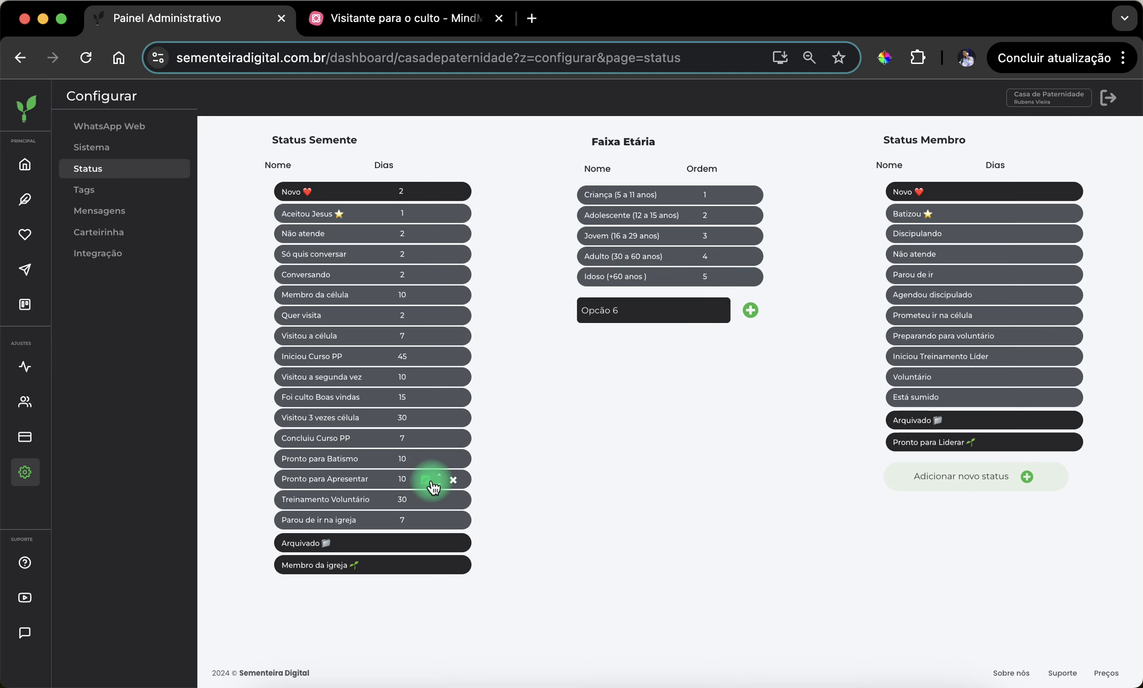
- Review the qualification days and sequence statuses of "Pronto para Apresentar", closing the status without changes
{"action": "left_click", "coordinate": [431, 481]}
{"action": "left_click", "coordinate": [489, 396]}
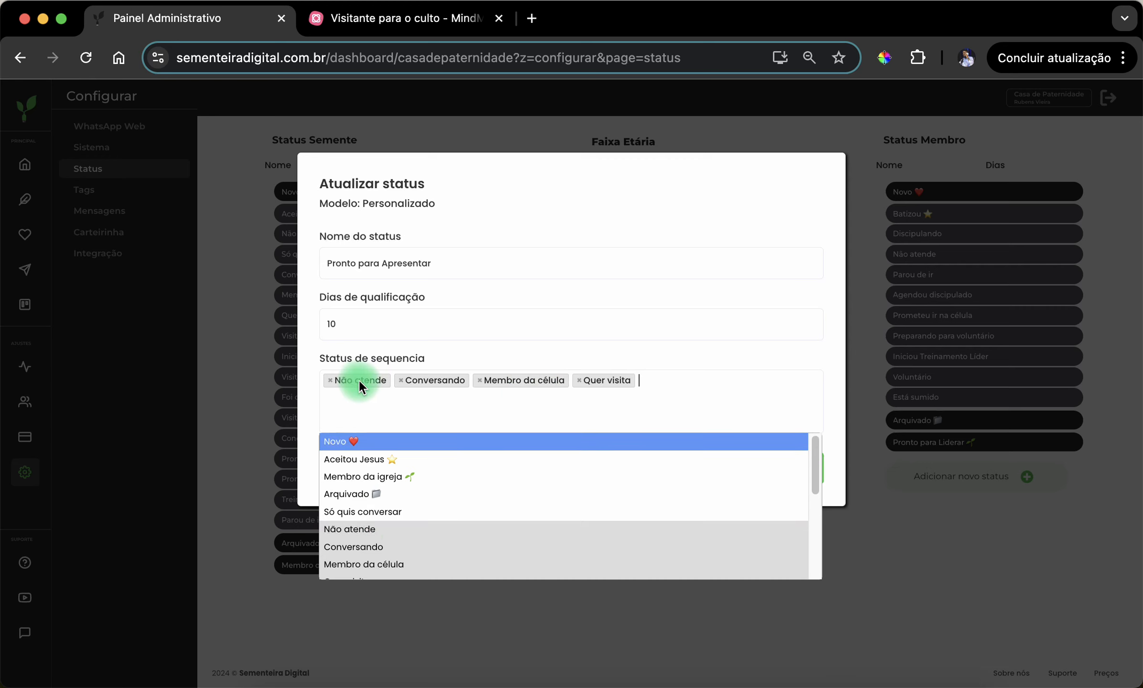
{"action": "left_click", "coordinate": [625, 370]}
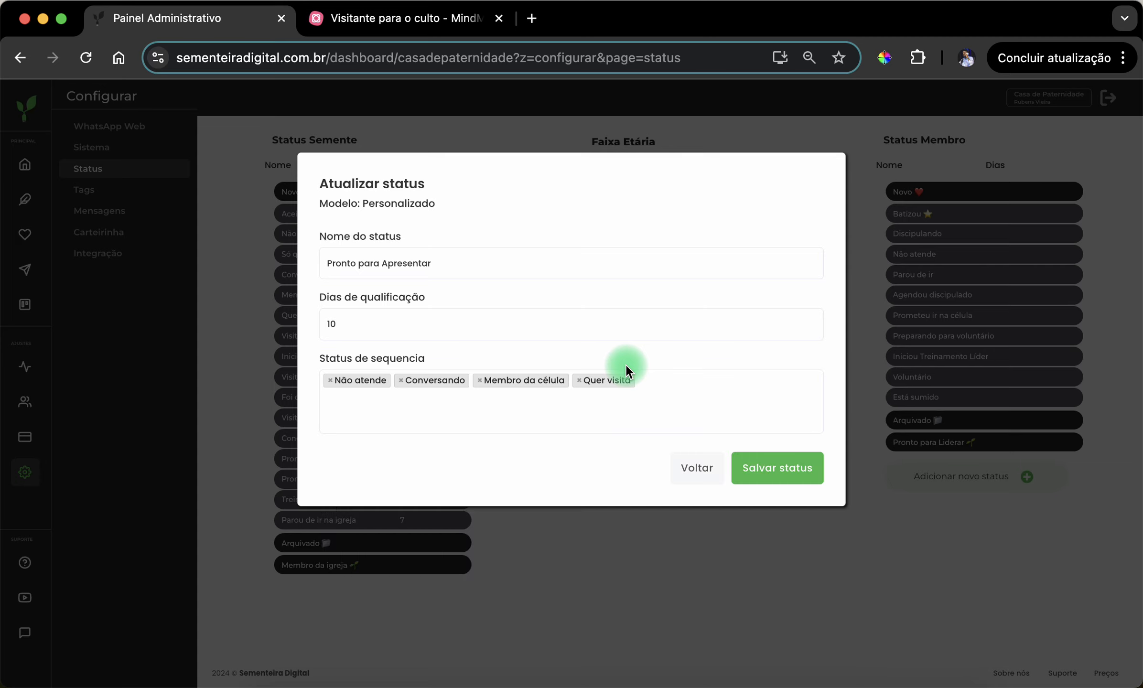
{"action": "left_click", "coordinate": [673, 468]}
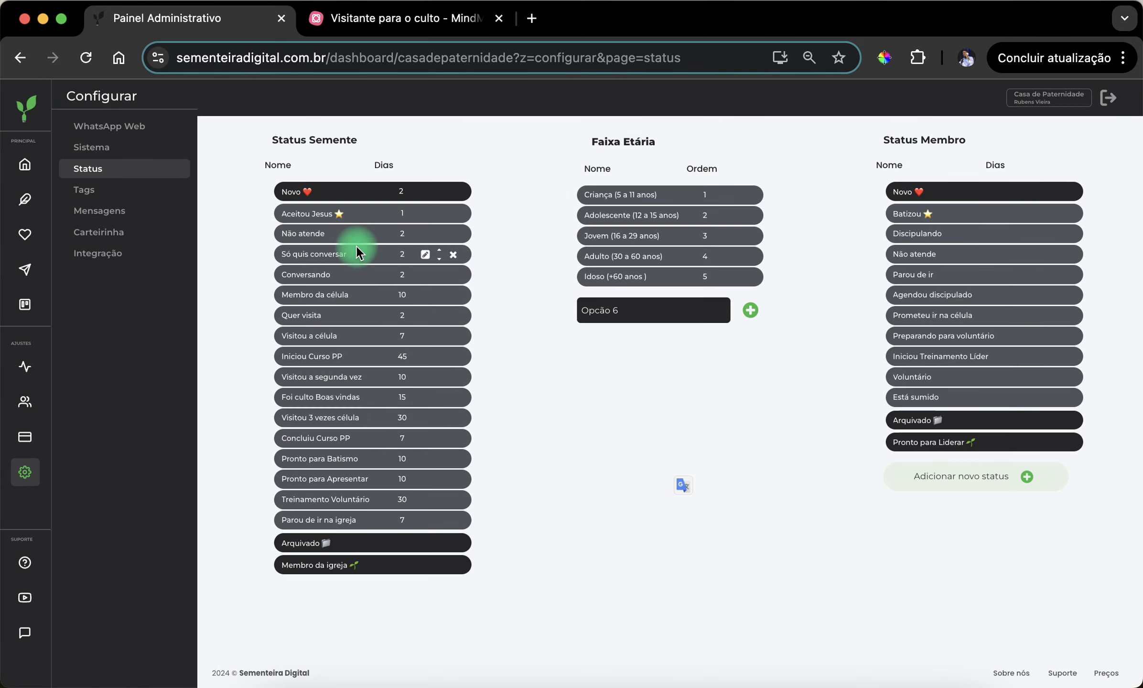
{"action": "left_click", "coordinate": [425, 234]}
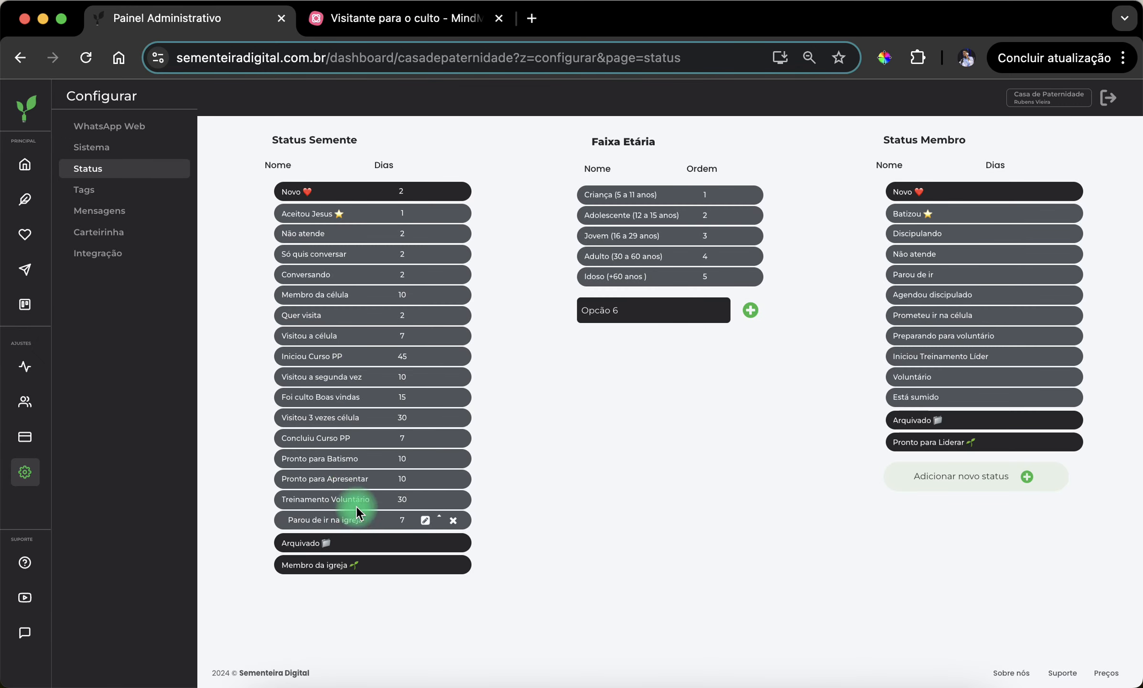
- Check the "Membro da célula/Grupo 3 meses" and "Treinamento voluntário" stages in MindMeister and return to the admin panel
{"action": "left_click", "coordinate": [390, 37]}
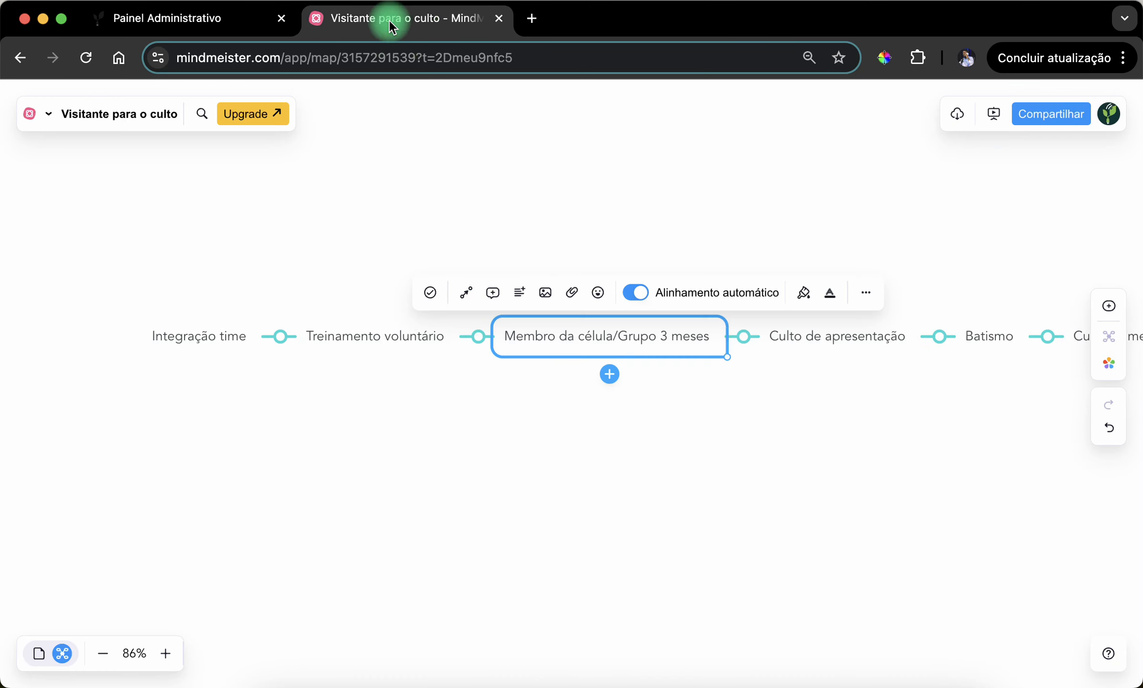
{"action": "left_click", "coordinate": [567, 339]}
{"action": "left_click", "coordinate": [360, 343]}
{"action": "left_click", "coordinate": [201, 18]}
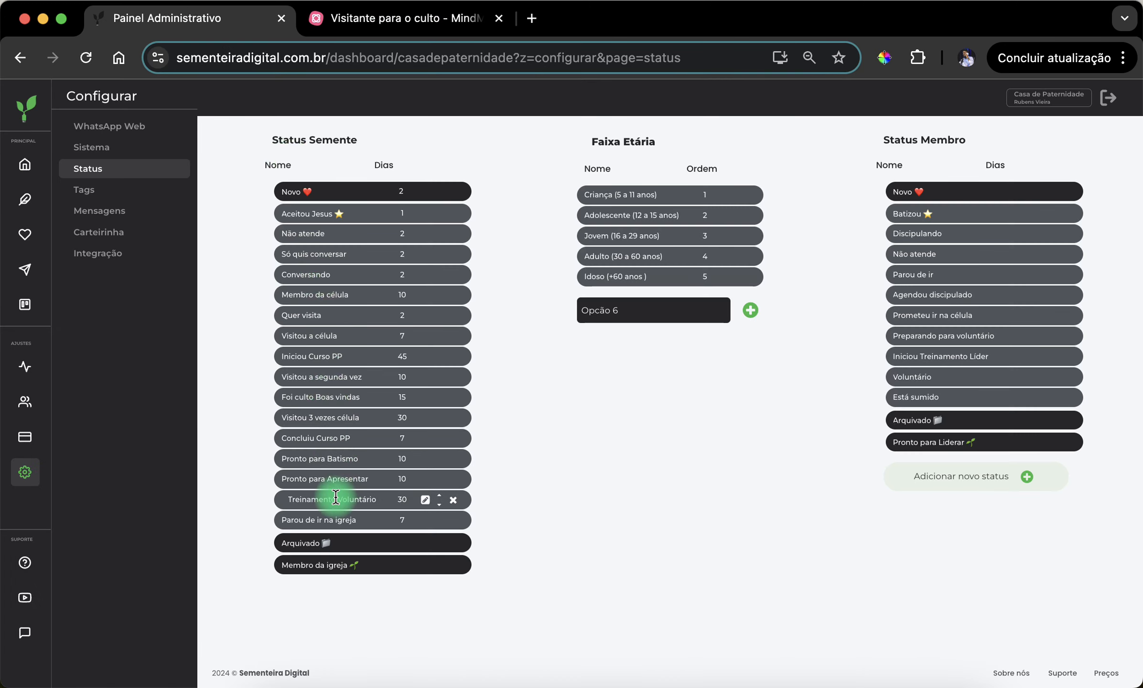
- Compare the settings of the "Membro da célula" status with the "Integração time" stage in MindMeister, closing the status without changes
{"action": "left_click", "coordinate": [424, 294]}
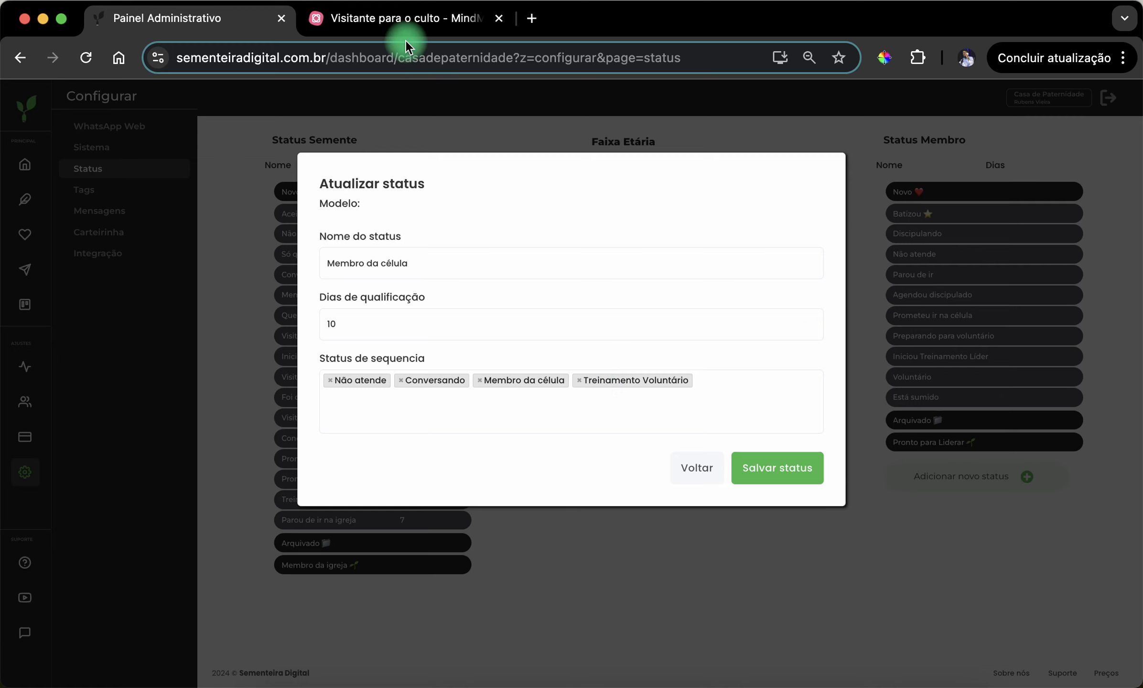
{"action": "left_click", "coordinate": [393, 26]}
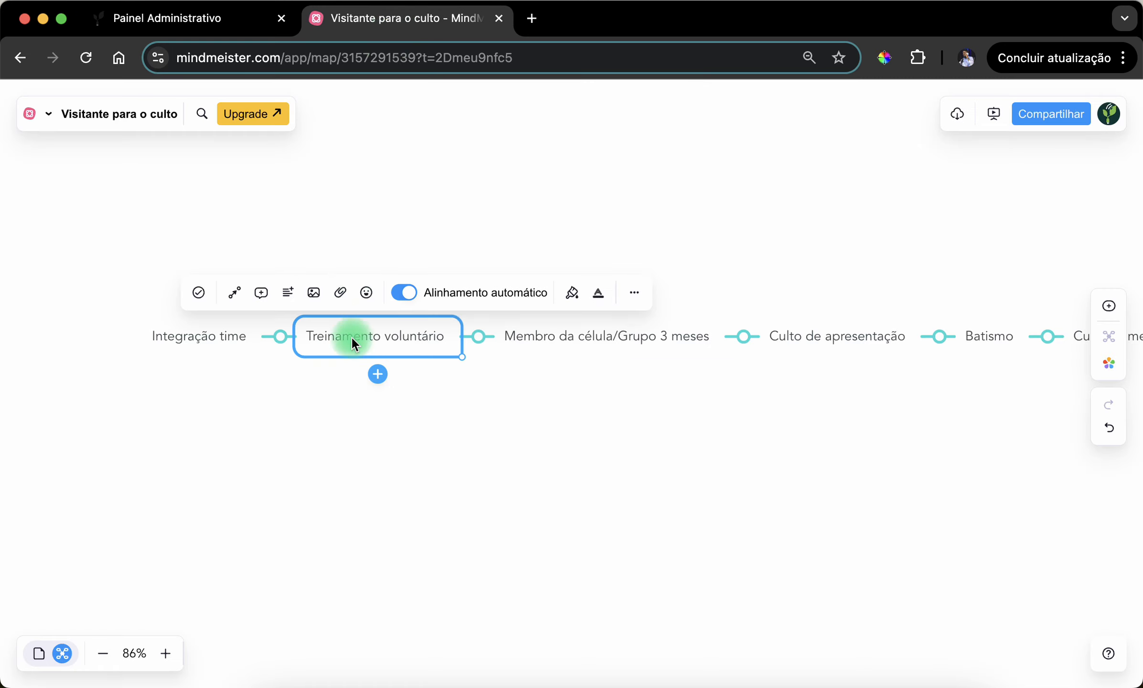
{"action": "left_click", "coordinate": [184, 346]}
{"action": "left_click", "coordinate": [225, 20]}
{"action": "left_click", "coordinate": [326, 325]}
{"action": "type", "text": "10"}
{"action": "left_click", "coordinate": [698, 472]}
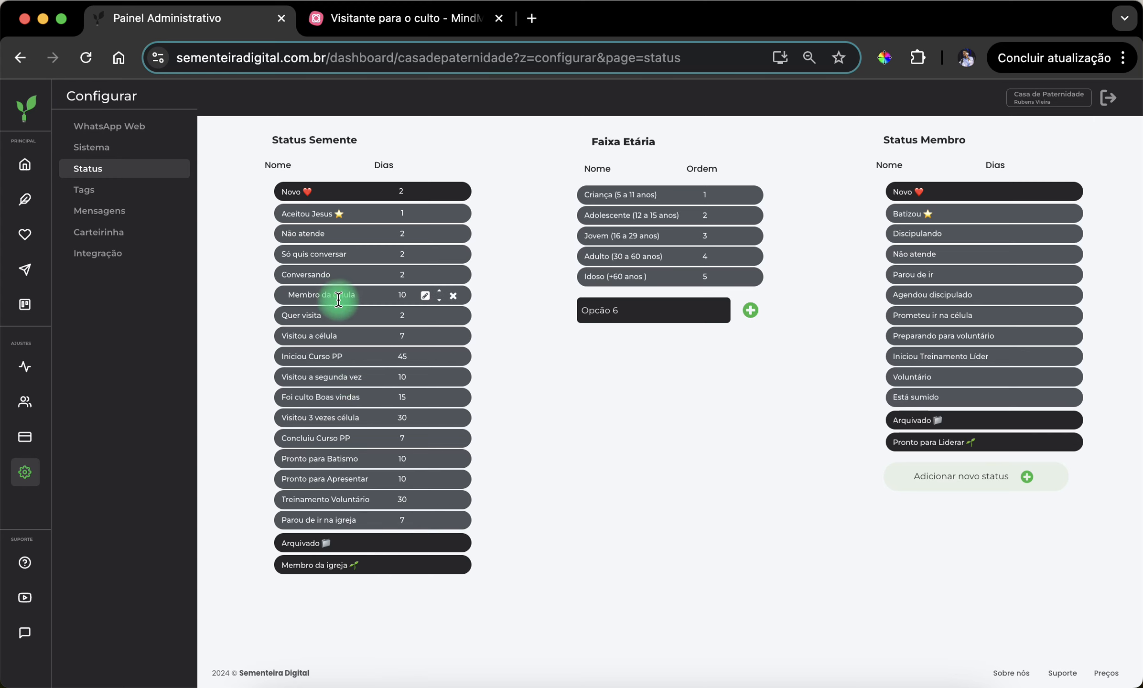
- Look over the MindMeister stages back to "Processo Qualificação" and "Status de qualificação", returning to the admin panel
{"action": "left_click", "coordinate": [383, 16]}
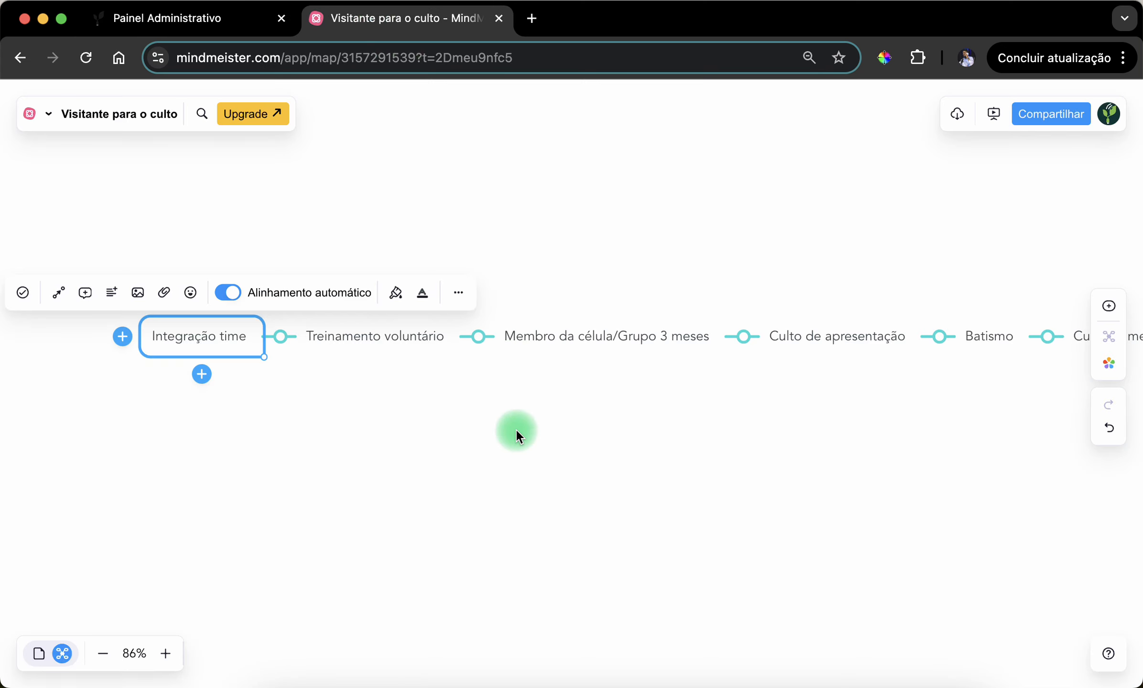
{"action": "scroll", "coordinate": [516, 430], "scroll_direction": "right", "scroll_amount": 20}
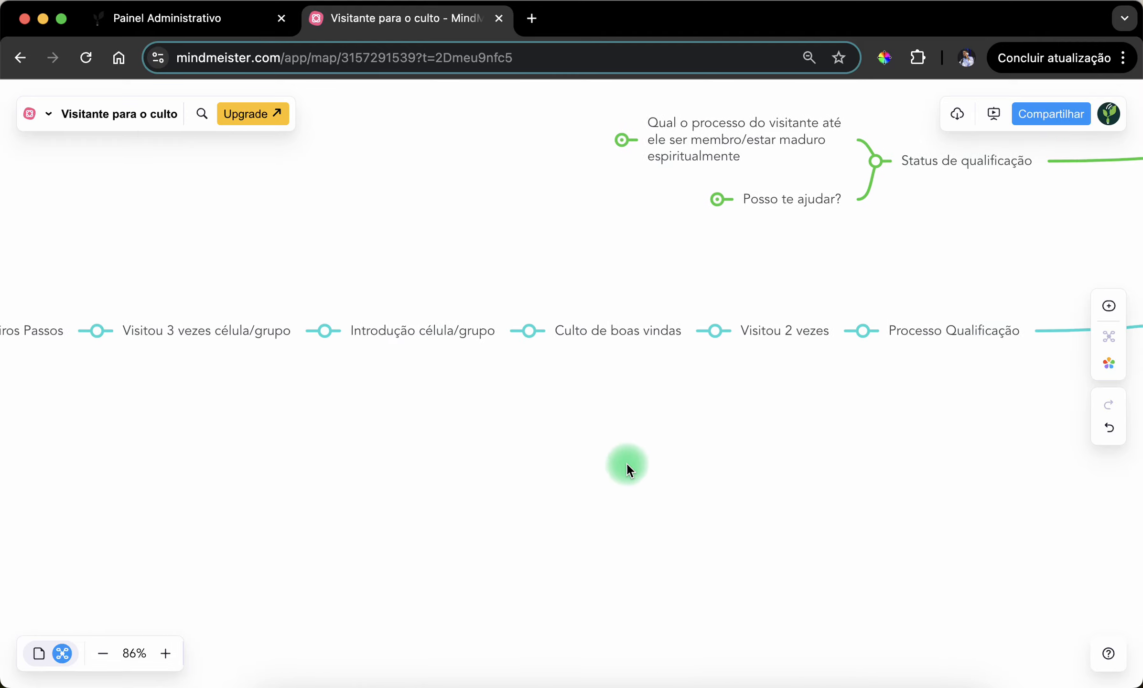
{"action": "left_click_drag", "start_coordinate": [767, 466], "coordinate": [512, 502]}
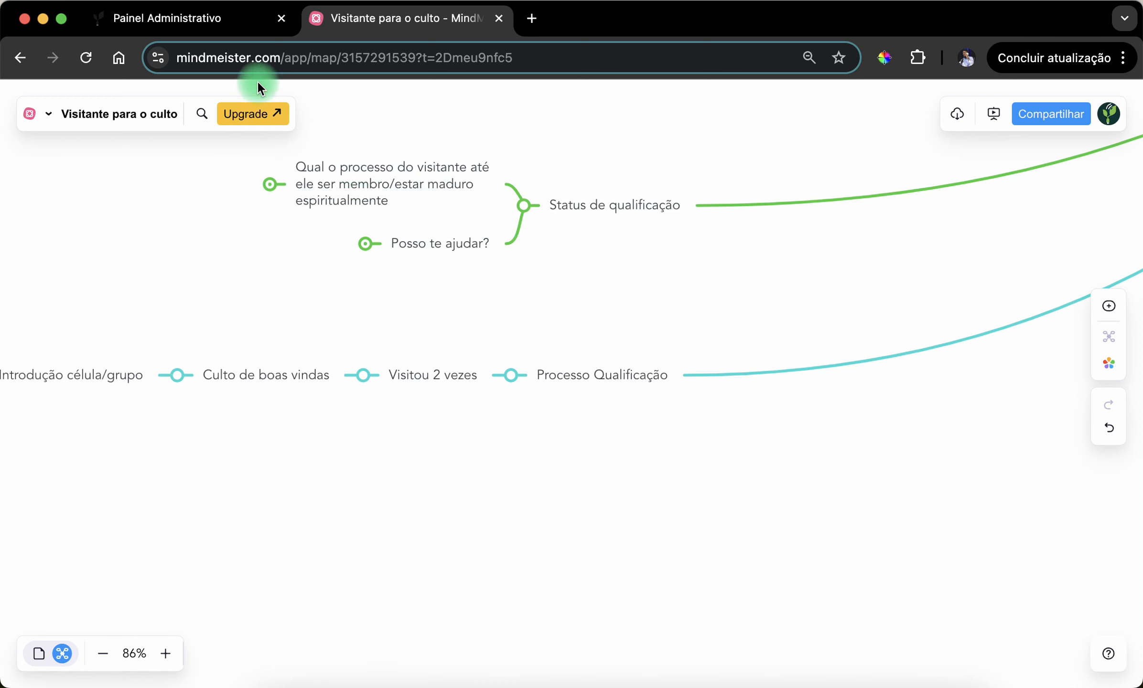
{"action": "left_click", "coordinate": [205, 19]}
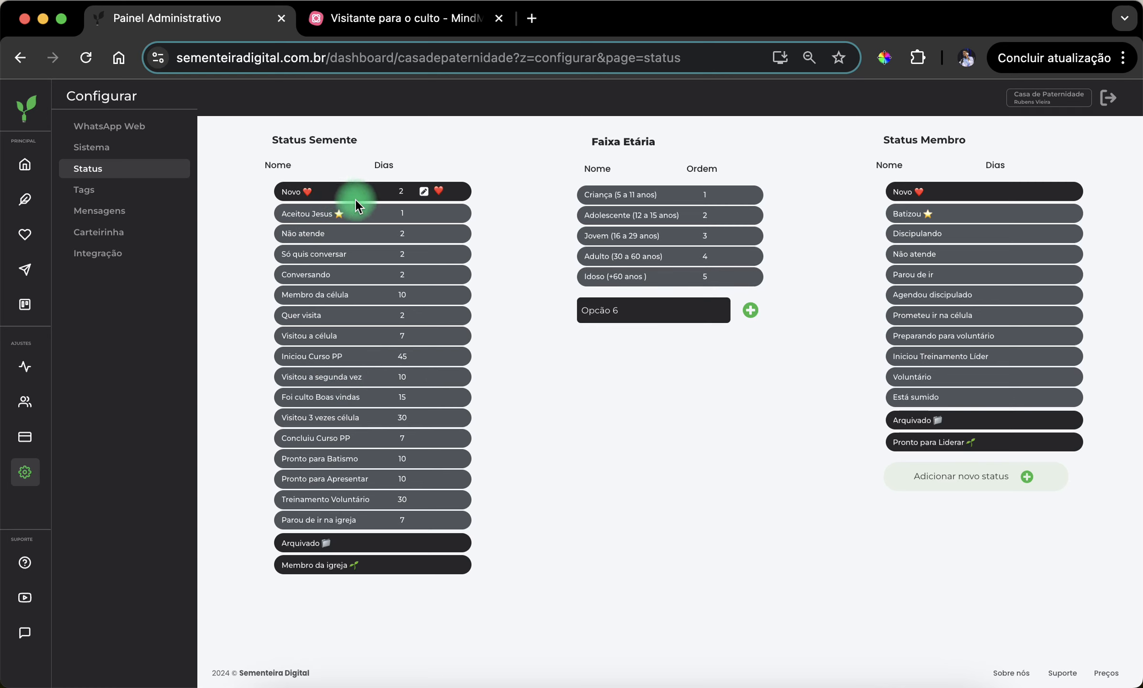
- Check the "Culto de boas vindas", "Visitou 3 vezes célula/grupo" and "Curso Primeiros Passos" stages in MindMeister, returning to the admin panel
{"action": "left_click", "coordinate": [394, 29]}
{"action": "scroll", "coordinate": [594, 413], "scroll_direction": "left", "scroll_amount": 7}
{"action": "scroll", "coordinate": [625, 403], "scroll_direction": "left", "scroll_amount": 5}
{"action": "scroll", "coordinate": [692, 391], "scroll_direction": "up", "scroll_amount": 2}
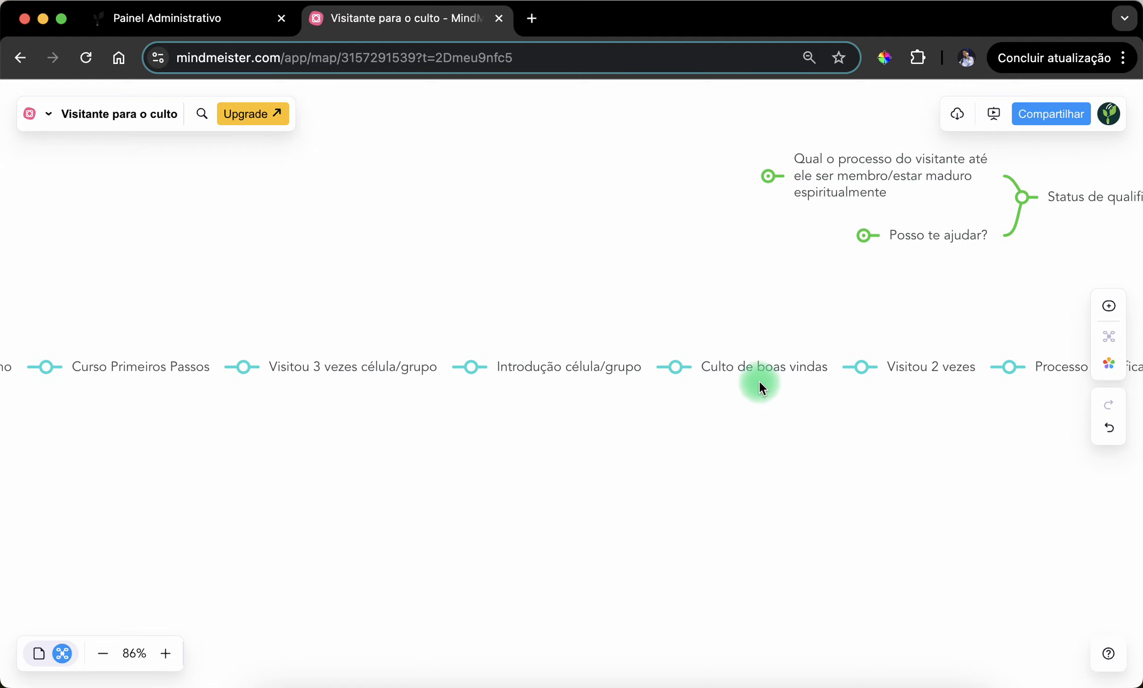
{"action": "left_click", "coordinate": [764, 369]}
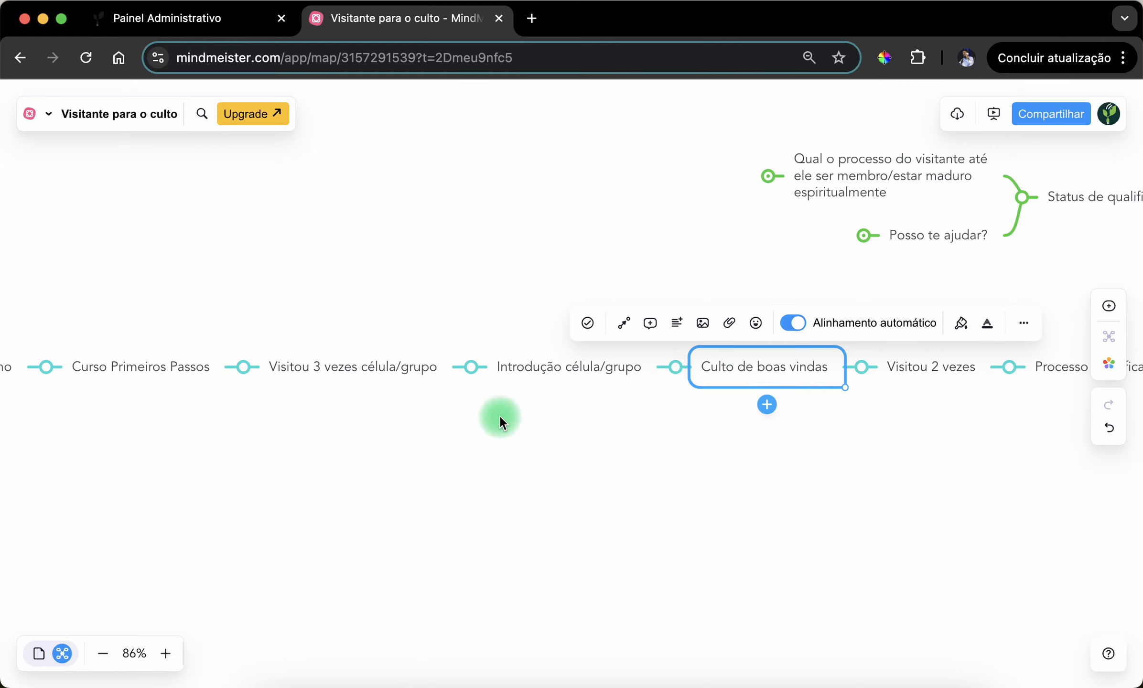
{"action": "left_click", "coordinate": [357, 375]}
{"action": "scroll", "coordinate": [660, 451], "scroll_direction": "left", "scroll_amount": 5}
{"action": "scroll", "coordinate": [527, 456], "scroll_direction": "left", "scroll_amount": 6}
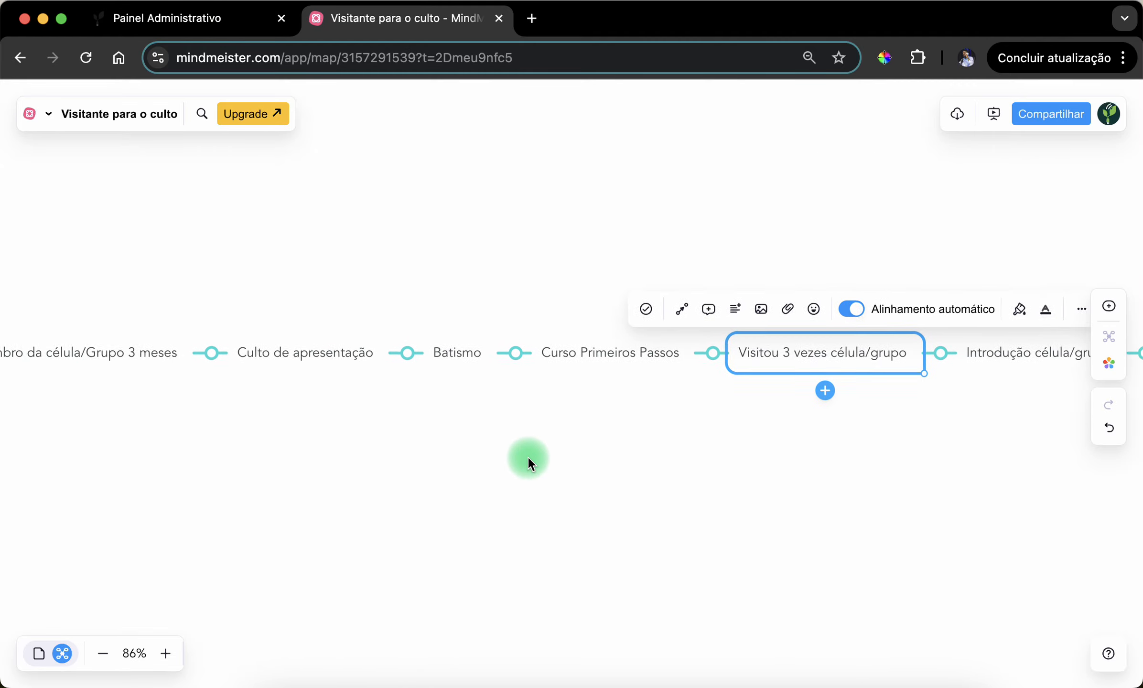
{"action": "left_click", "coordinate": [682, 334]}
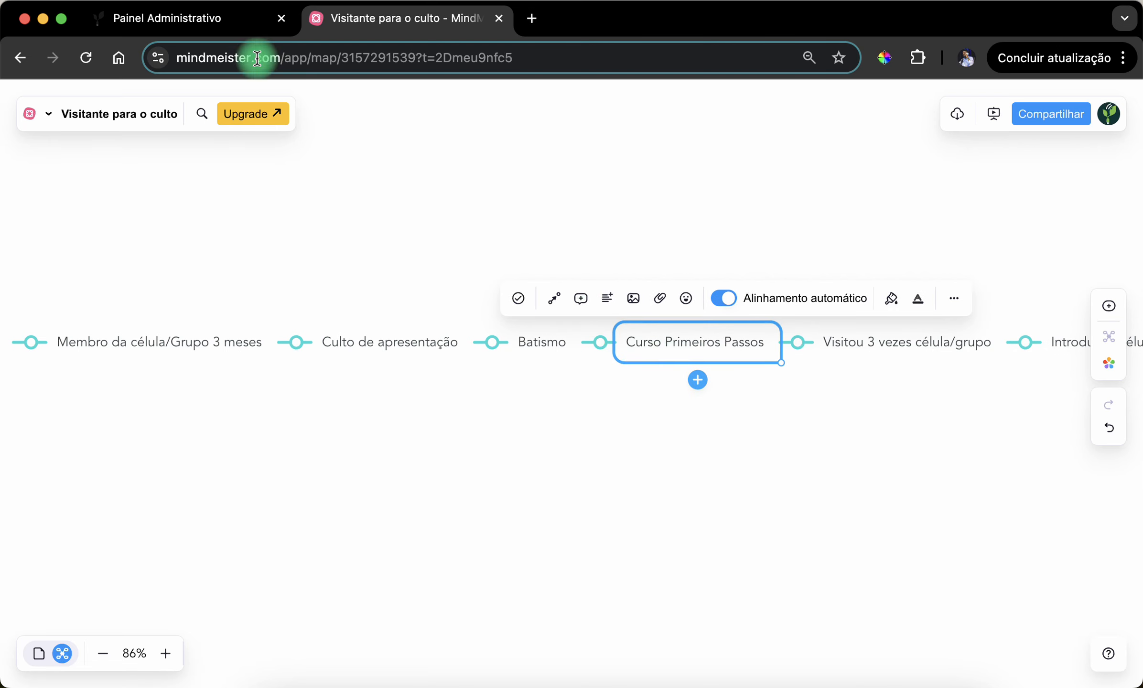
{"action": "left_click", "coordinate": [224, 20]}
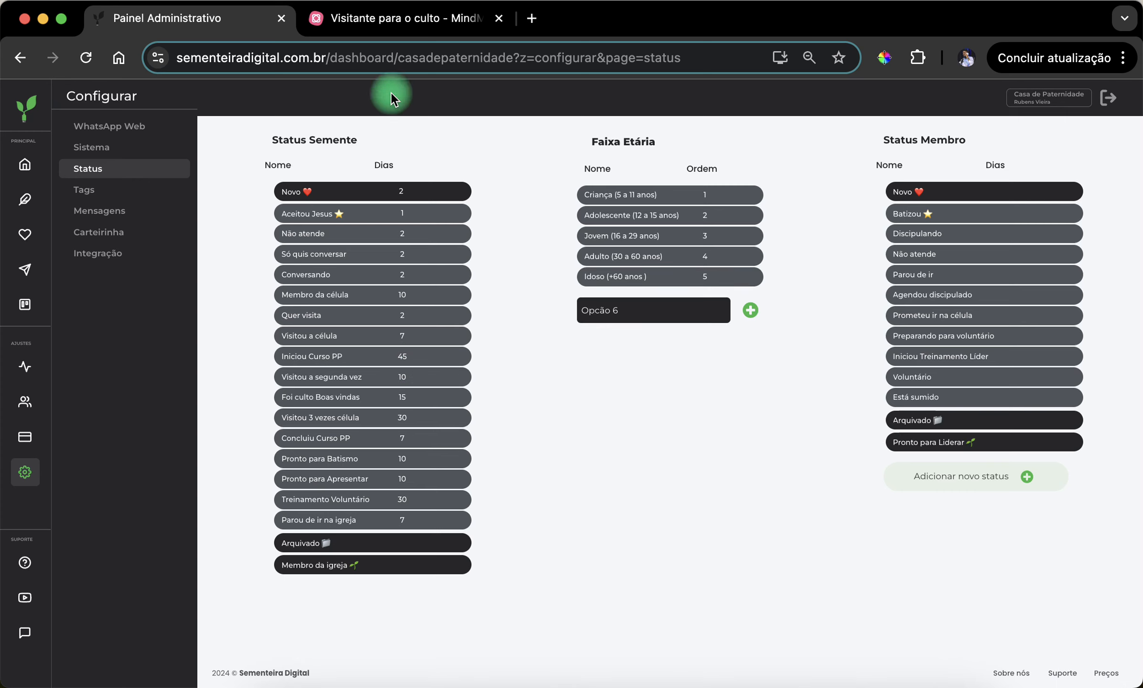
- Switch to MindMeister and expand the "Posso te ajudar?" branch under "Status de qualificação" down to the items of "Consultoria"
{"action": "left_click", "coordinate": [382, 19]}
{"action": "left_click", "coordinate": [478, 414]}
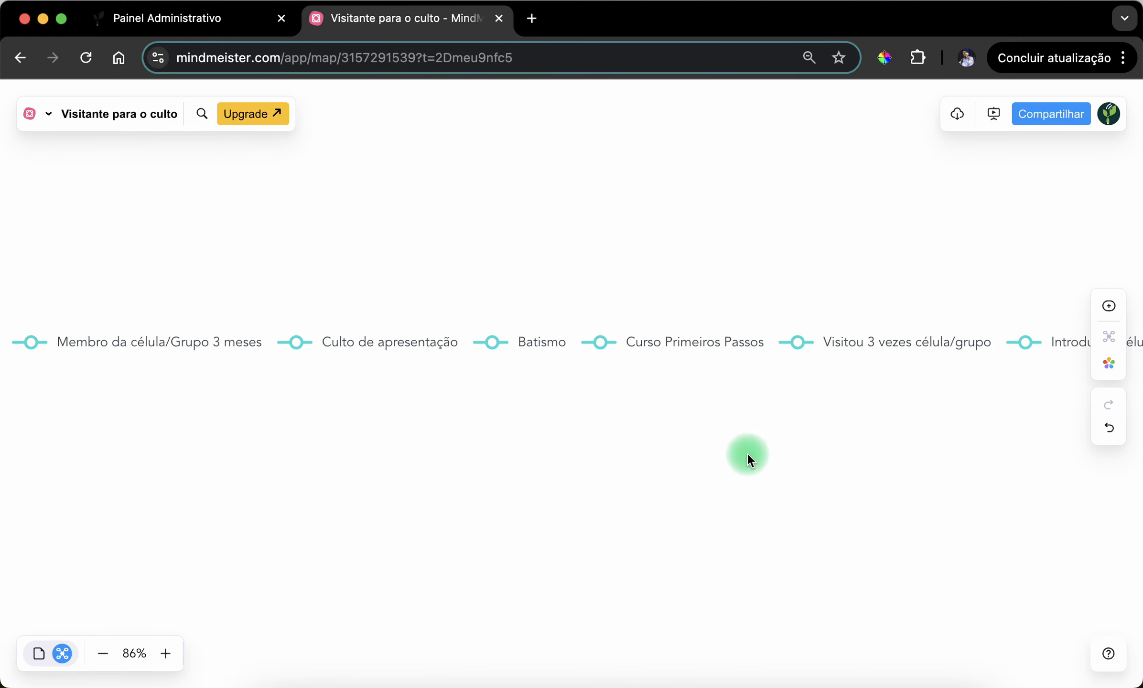
{"action": "left_click_drag", "start_coordinate": [747, 454], "coordinate": [745, 413]}
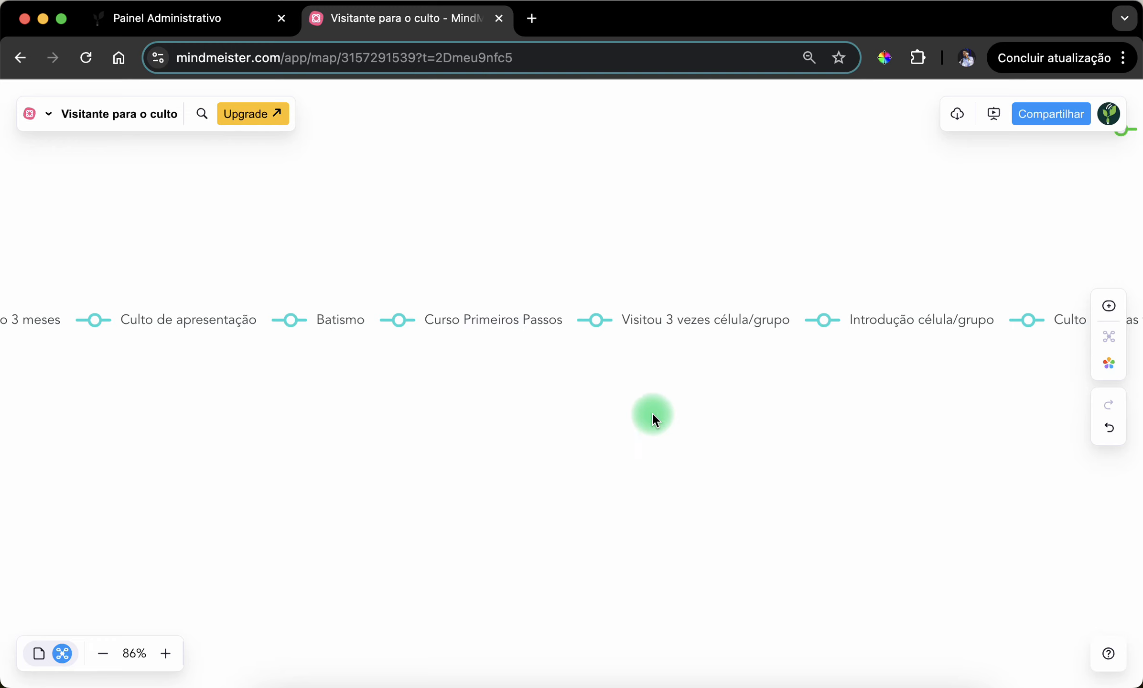
{"action": "left_click_drag", "start_coordinate": [737, 455], "coordinate": [568, 446]}
{"action": "left_click_drag", "start_coordinate": [731, 415], "coordinate": [447, 440]}
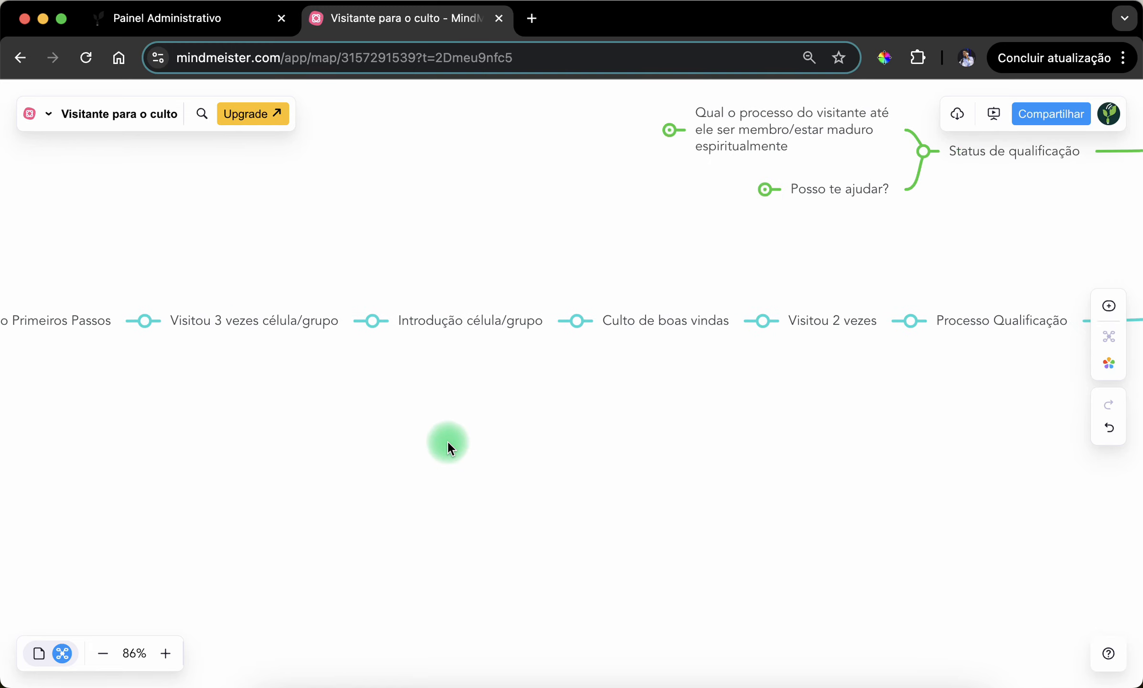
{"action": "scroll", "coordinate": [661, 476], "scroll_direction": "up", "scroll_amount": 5}
{"action": "scroll", "coordinate": [660, 476], "scroll_direction": "left", "scroll_amount": 4}
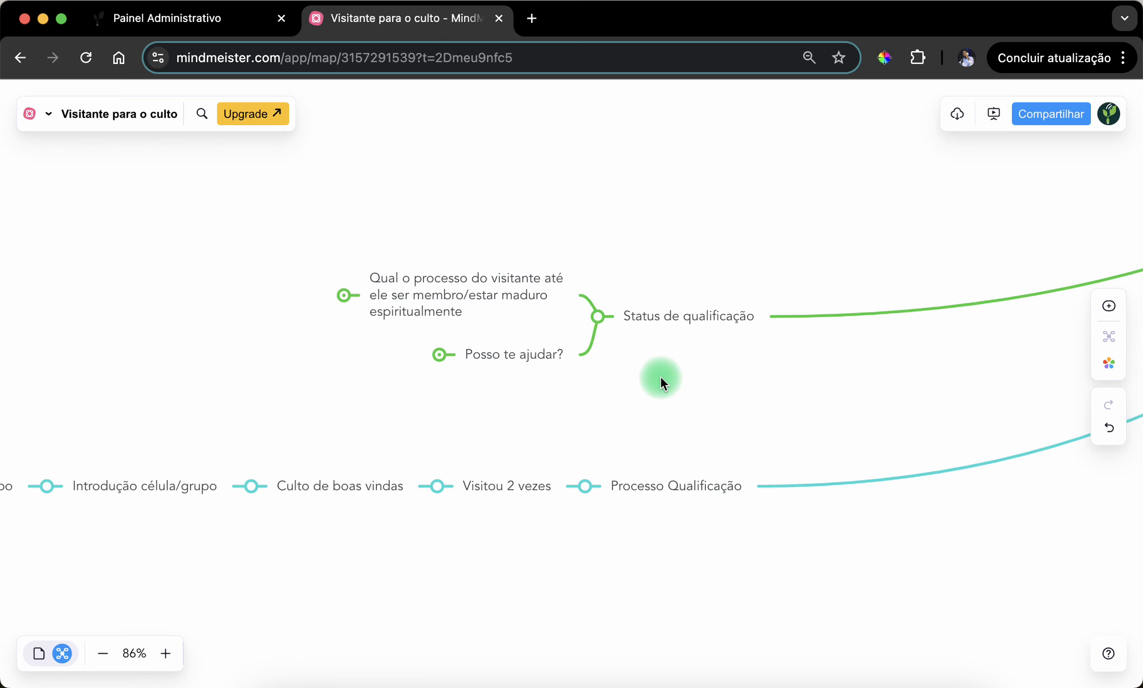
{"action": "left_click_drag", "start_coordinate": [655, 383], "coordinate": [648, 400]}
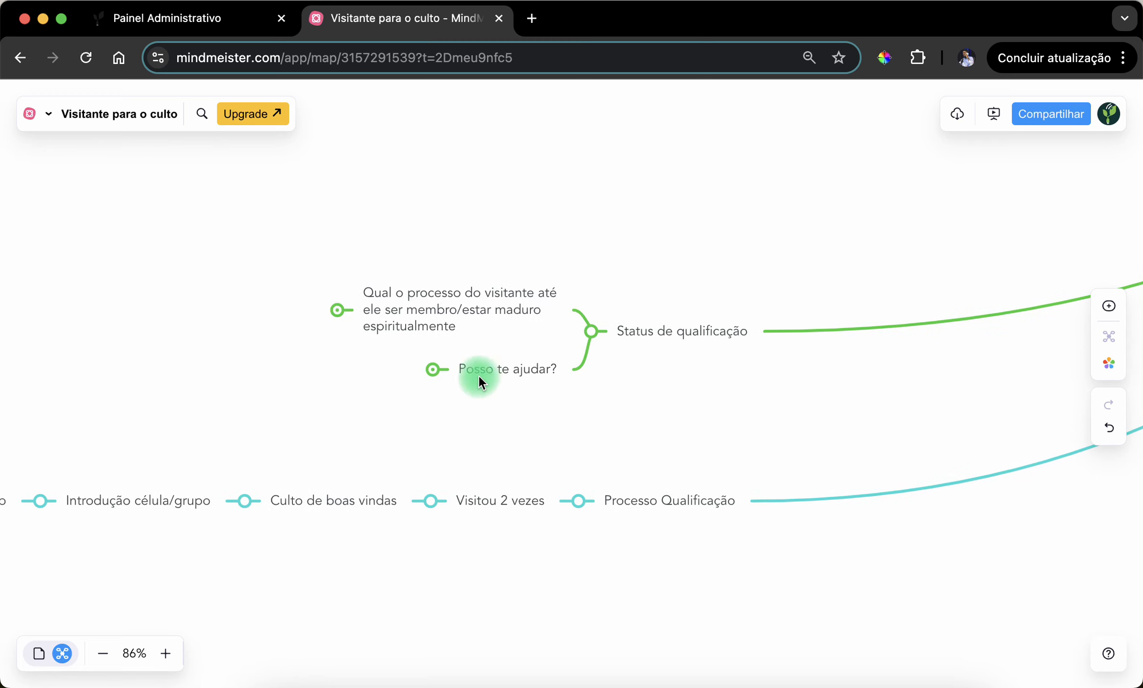
{"action": "left_click", "coordinate": [432, 370]}
{"action": "left_click", "coordinate": [305, 371]}
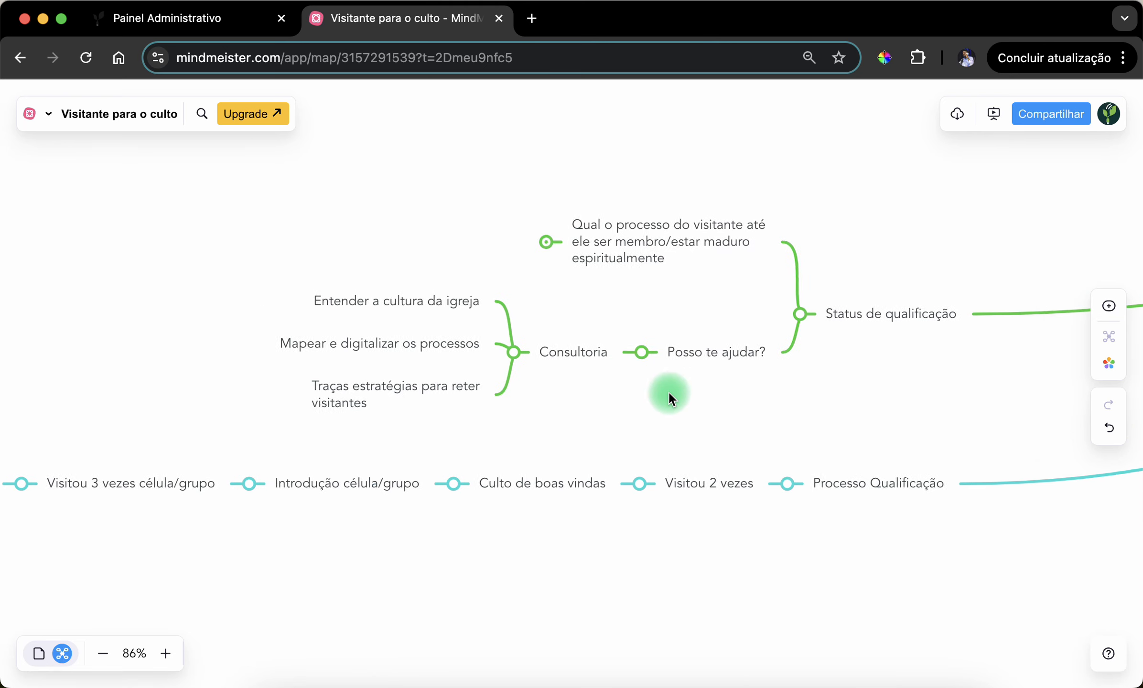
- Examine the "Consultoria" items on church culture, process mapping and visitor retention strategies, leaving them deselected
{"action": "left_click", "coordinate": [433, 302]}
{"action": "left_click", "coordinate": [400, 341]}
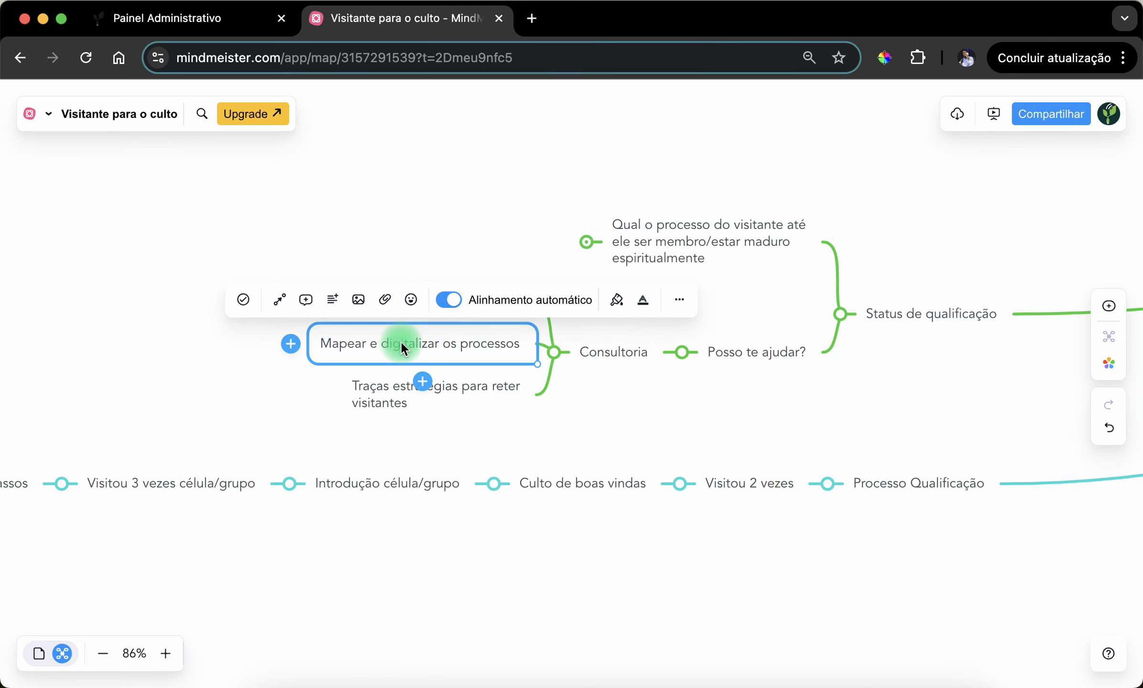
{"action": "left_click", "coordinate": [389, 380]}
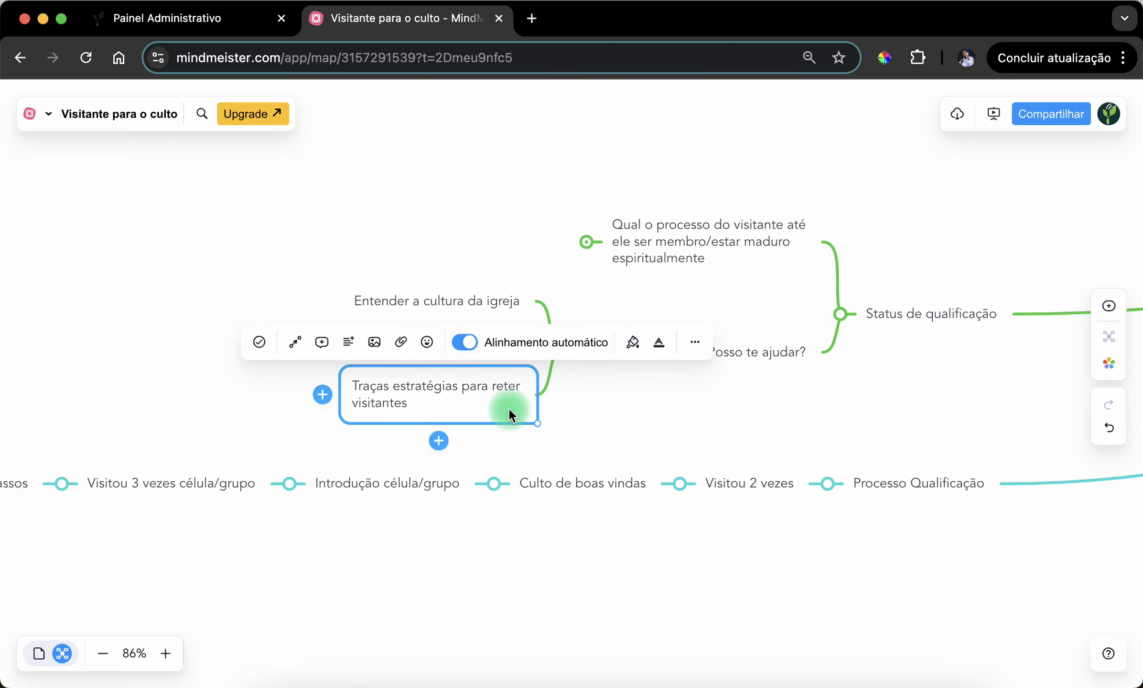
{"action": "left_click", "coordinate": [675, 417]}
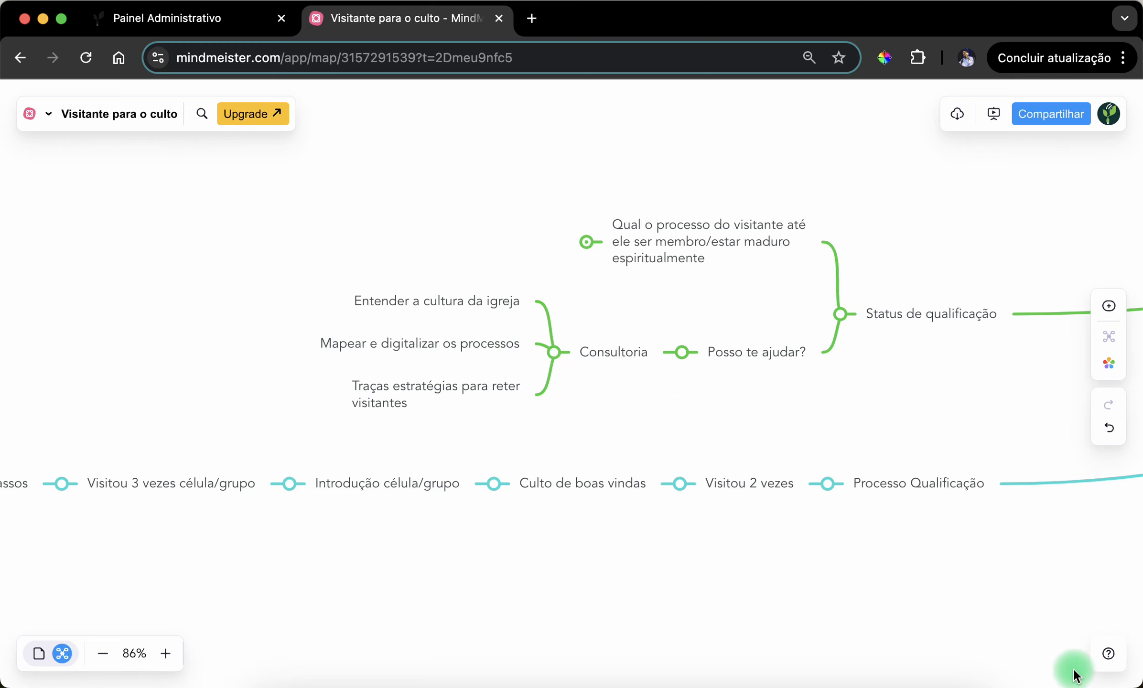
{"action": "left_click_drag", "start_coordinate": [532, 561], "coordinate": [655, 514]}
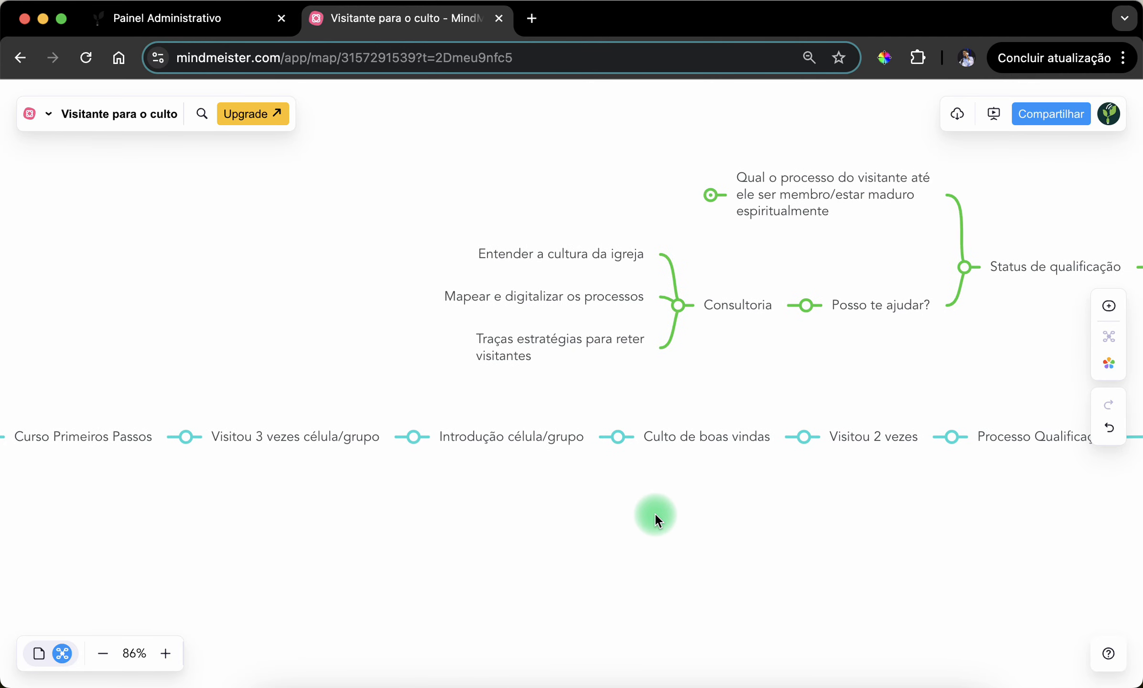